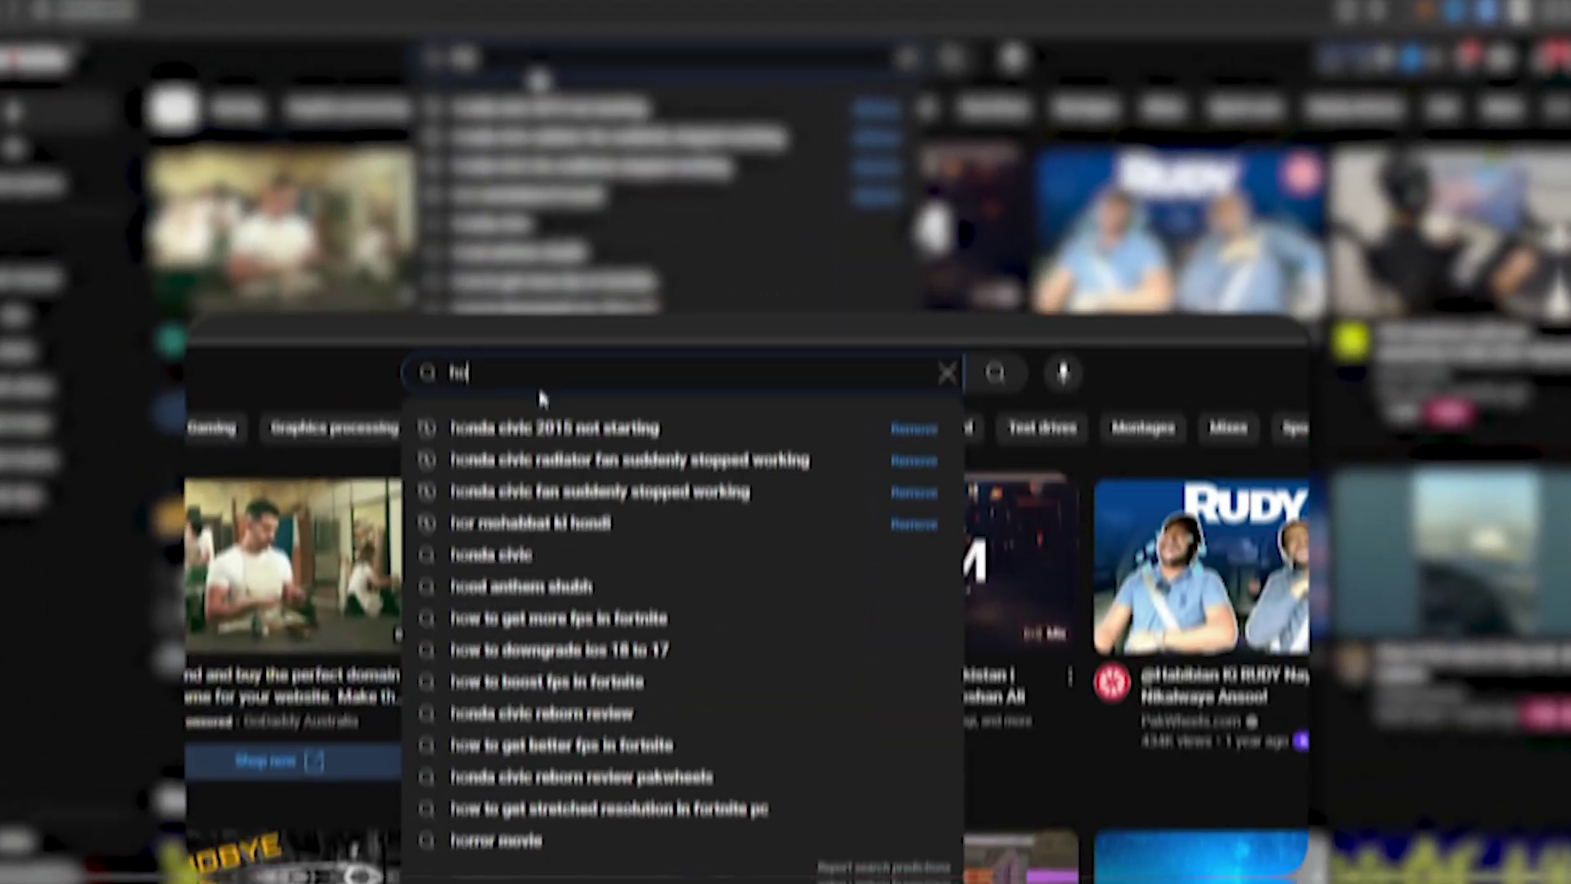
- Search 'how to fix cpu bottleneck' and subscribe to the channel with a notification level
type("tleneck in 2")
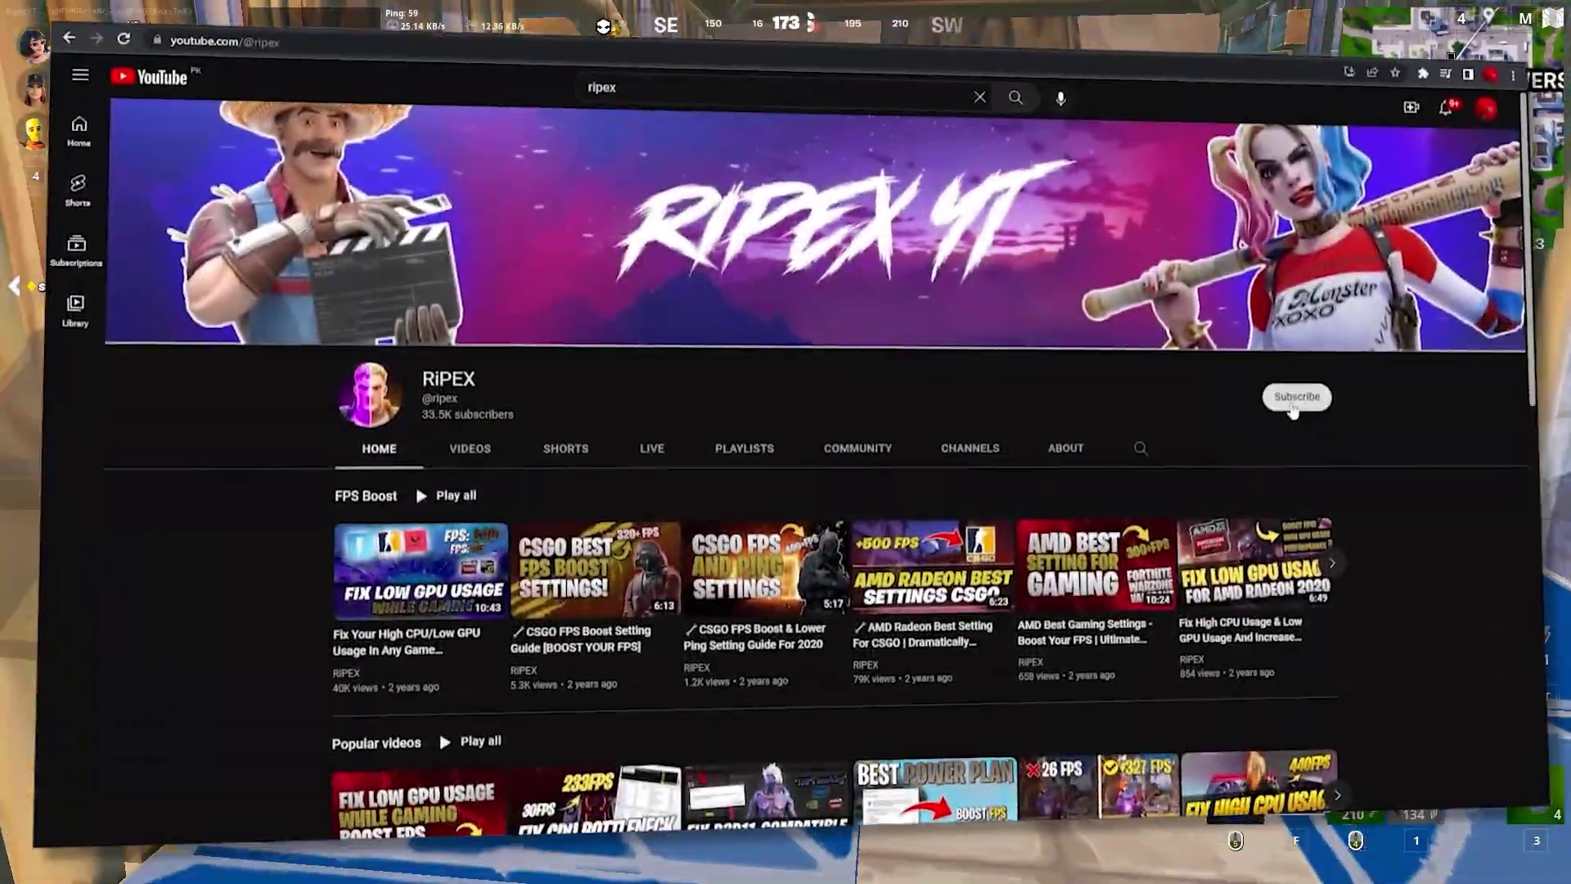
left_click(1290, 468)
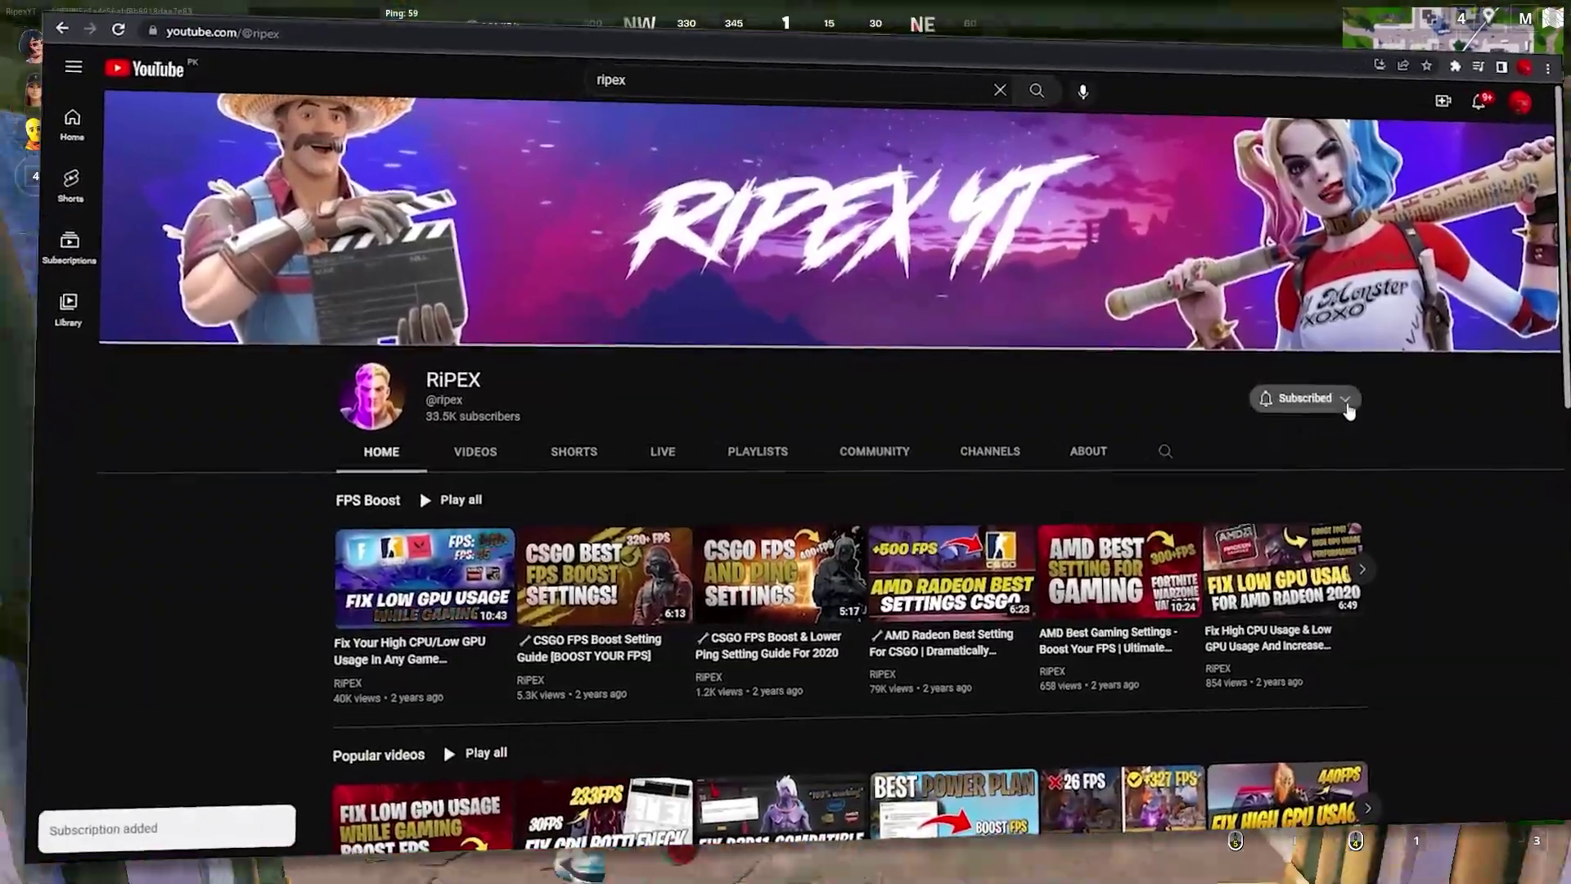
left_click(1346, 401)
left_click(1281, 432)
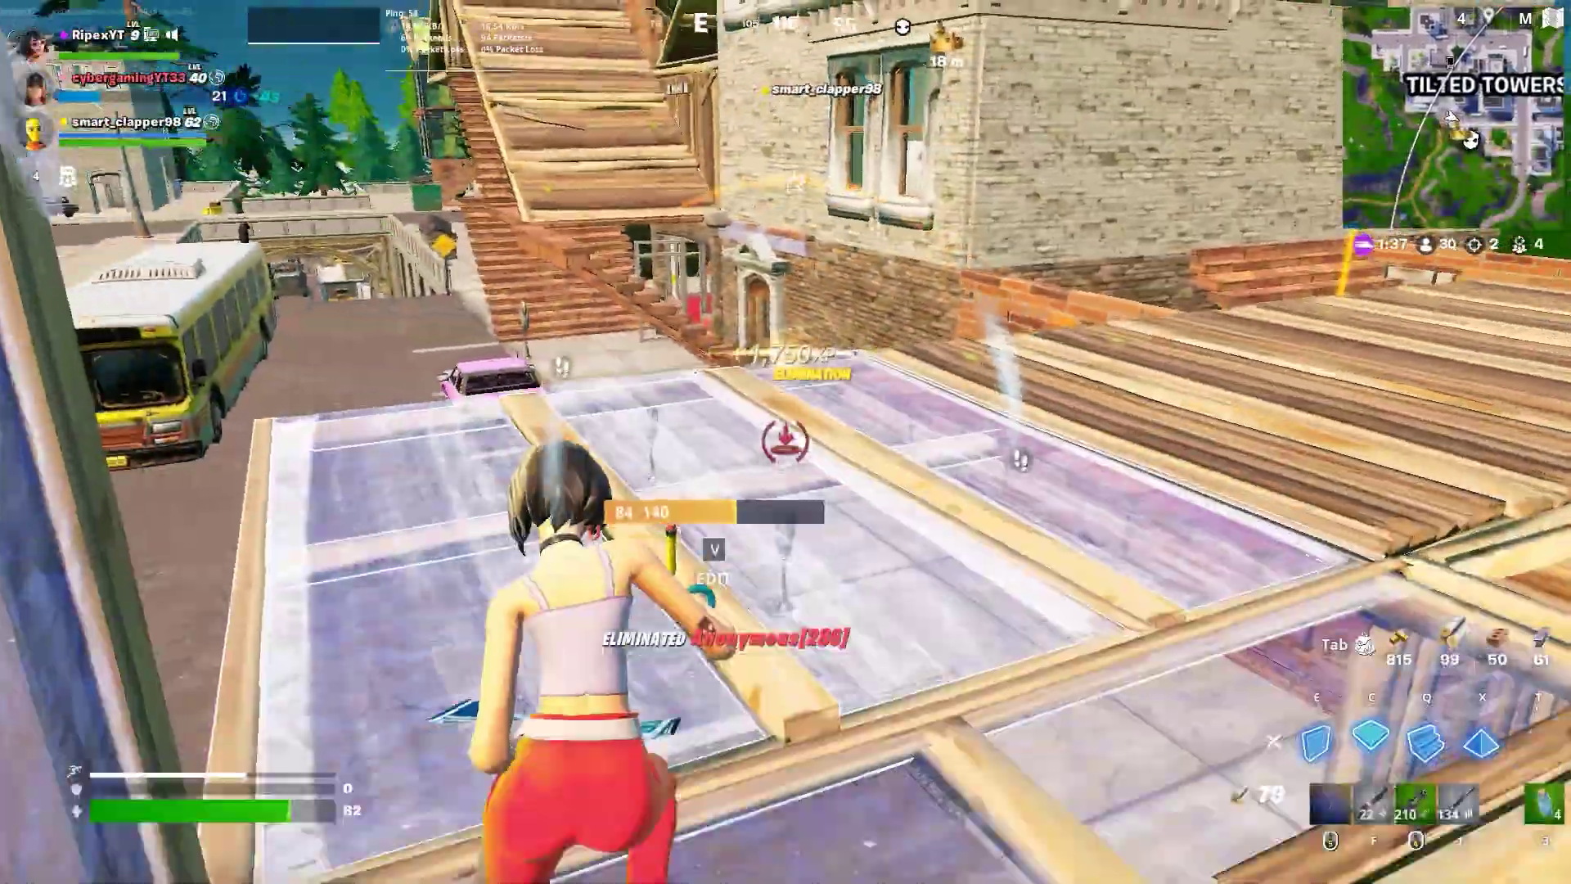
- In Fortnite, build a wooden box for cover, drink a shield potion, chop wood and throw a Chug Splash
key("e")
left_click(786, 442)
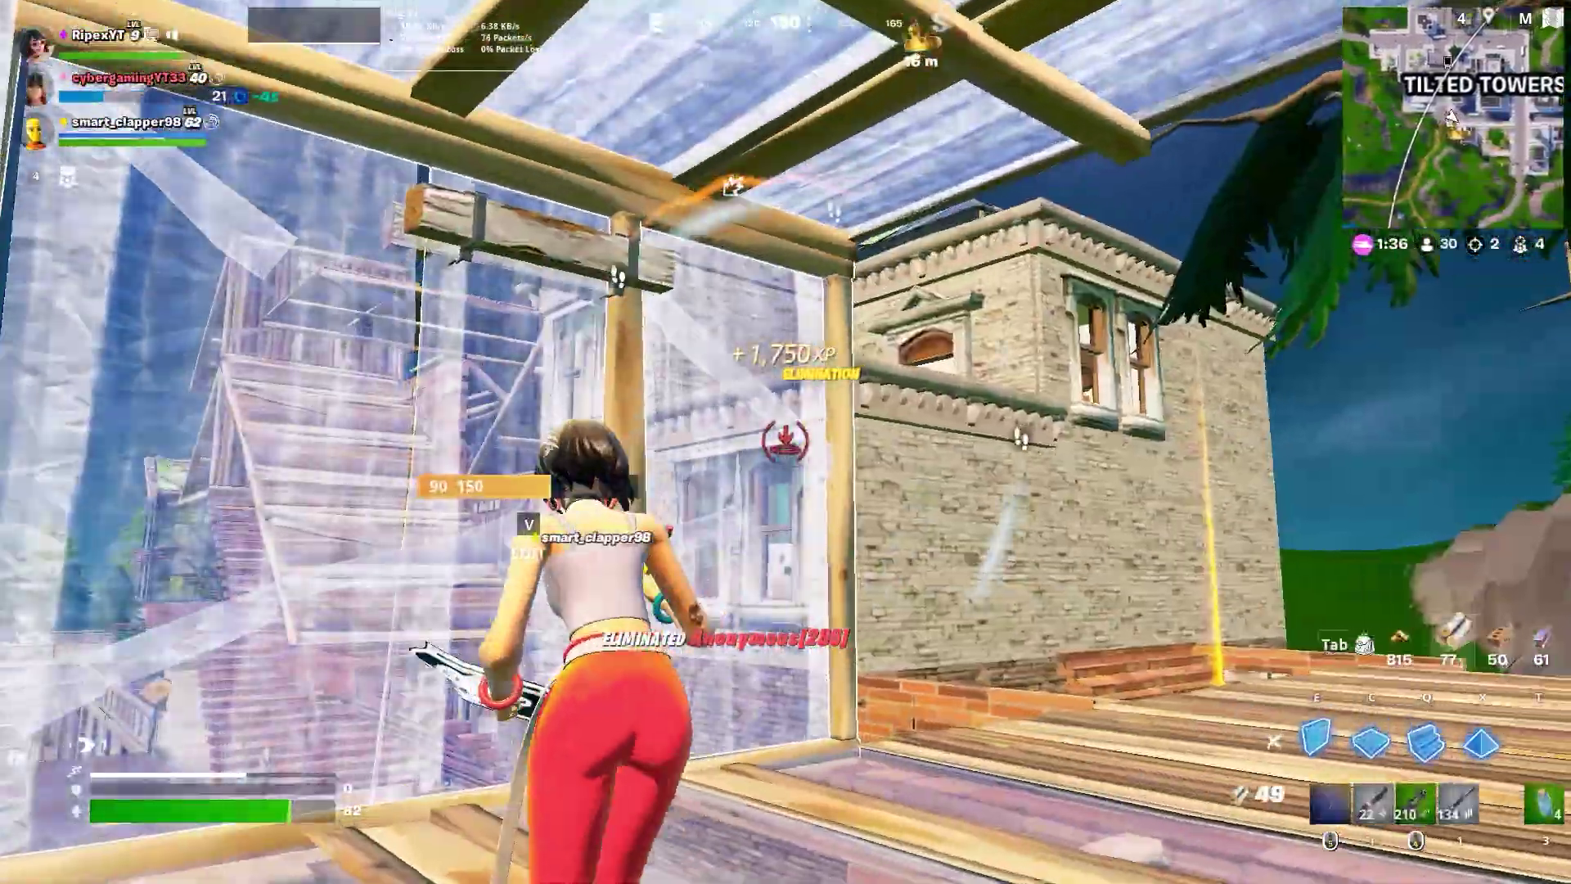
left_click(786, 442)
key("c")
left_click(786, 442)
key("3")
left_click(786, 442)
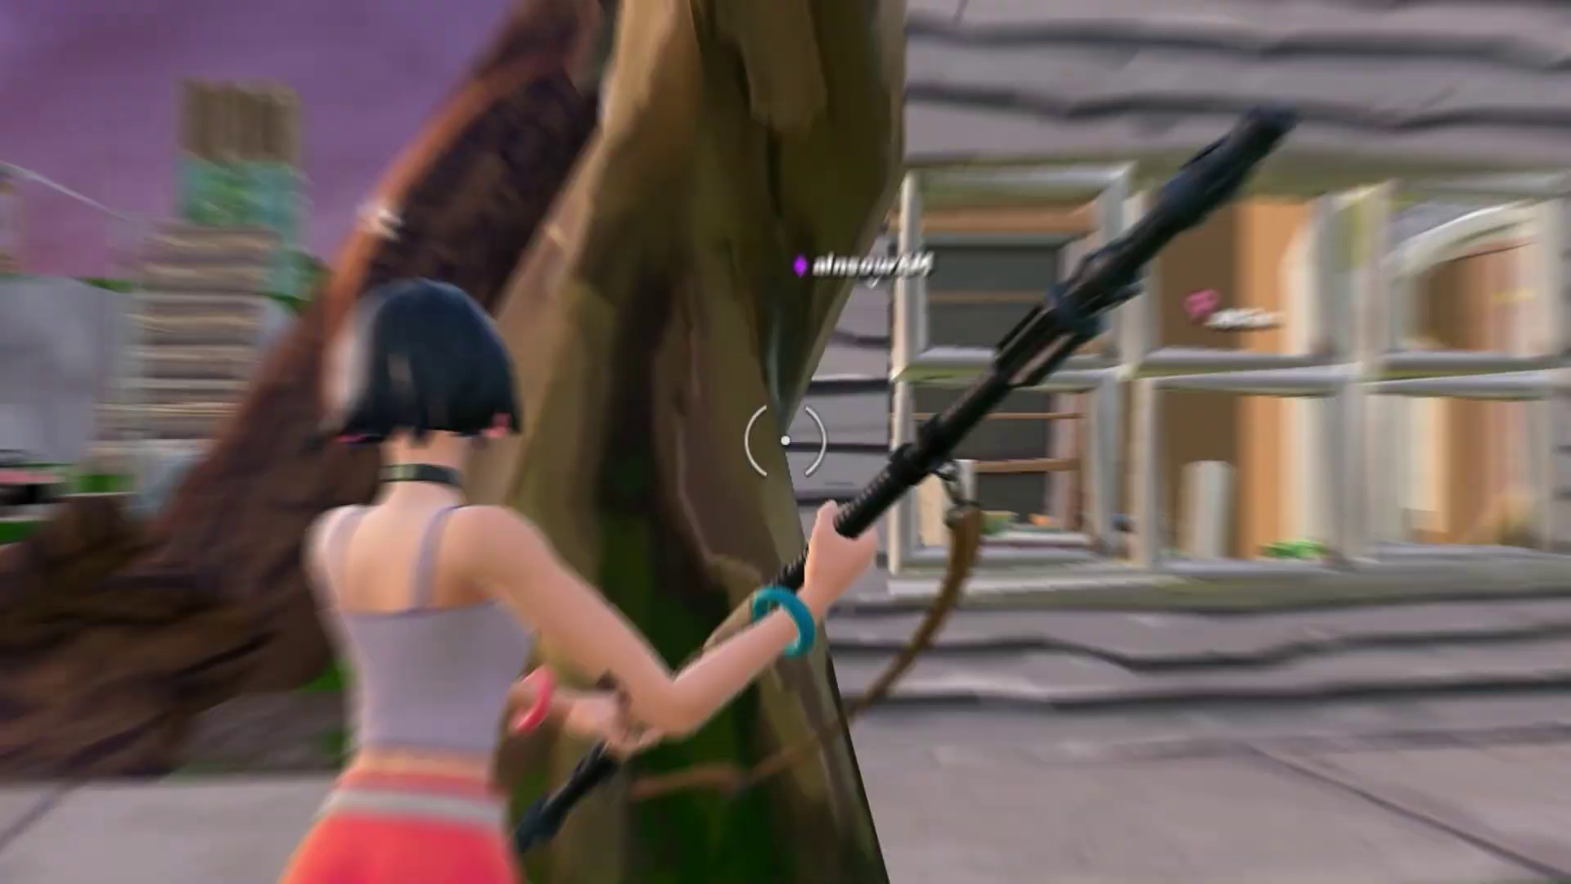
left_click(786, 442)
left_click(786, 442)
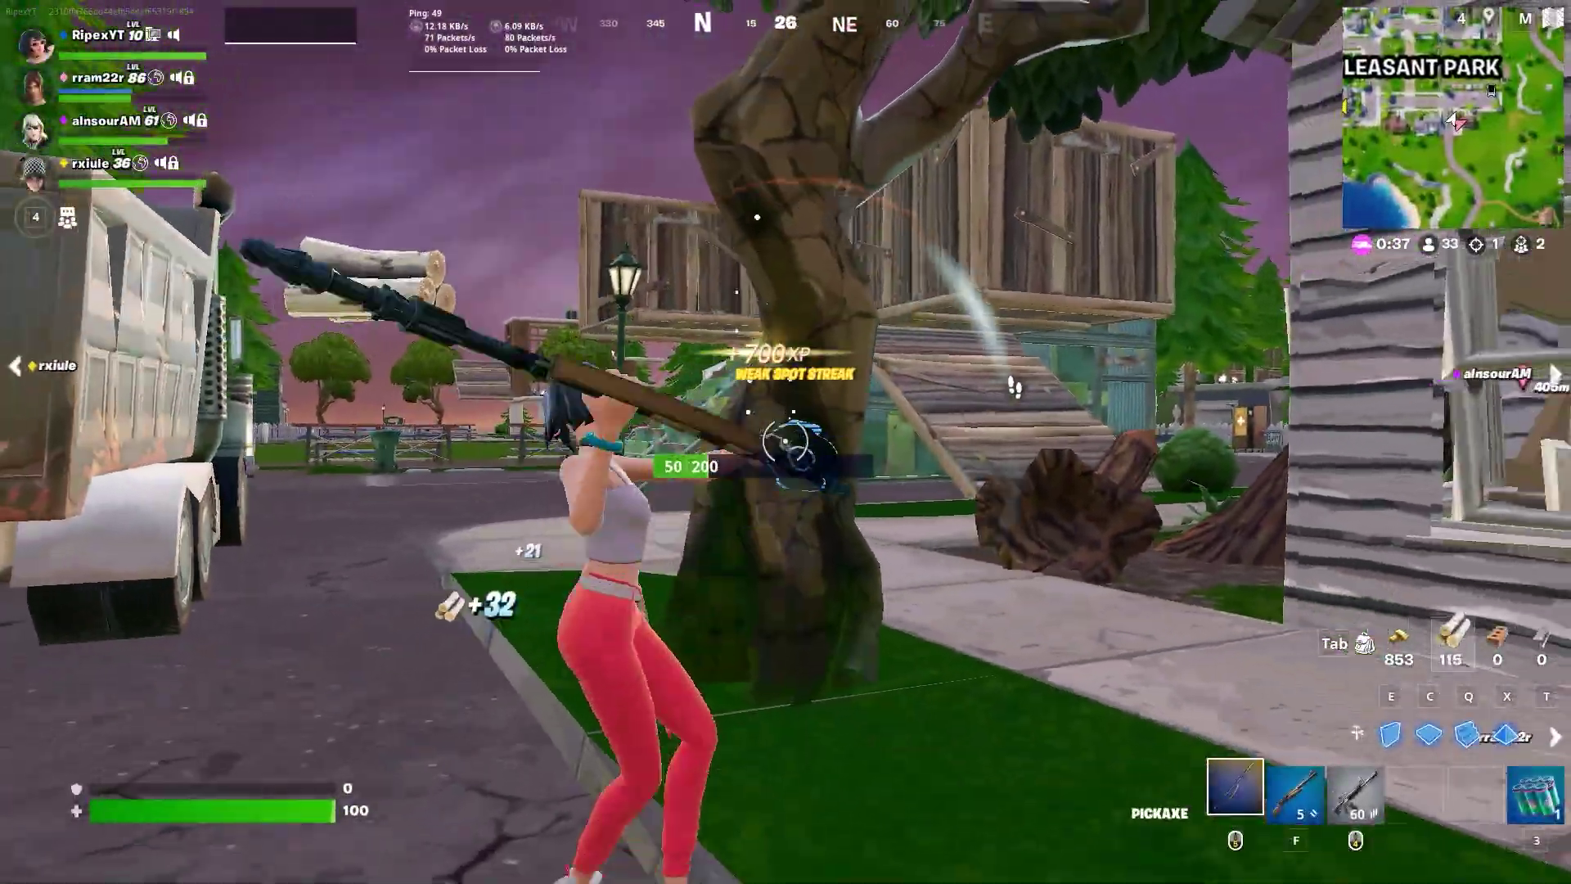
left_click(786, 442)
key("5")
left_click(785, 441)
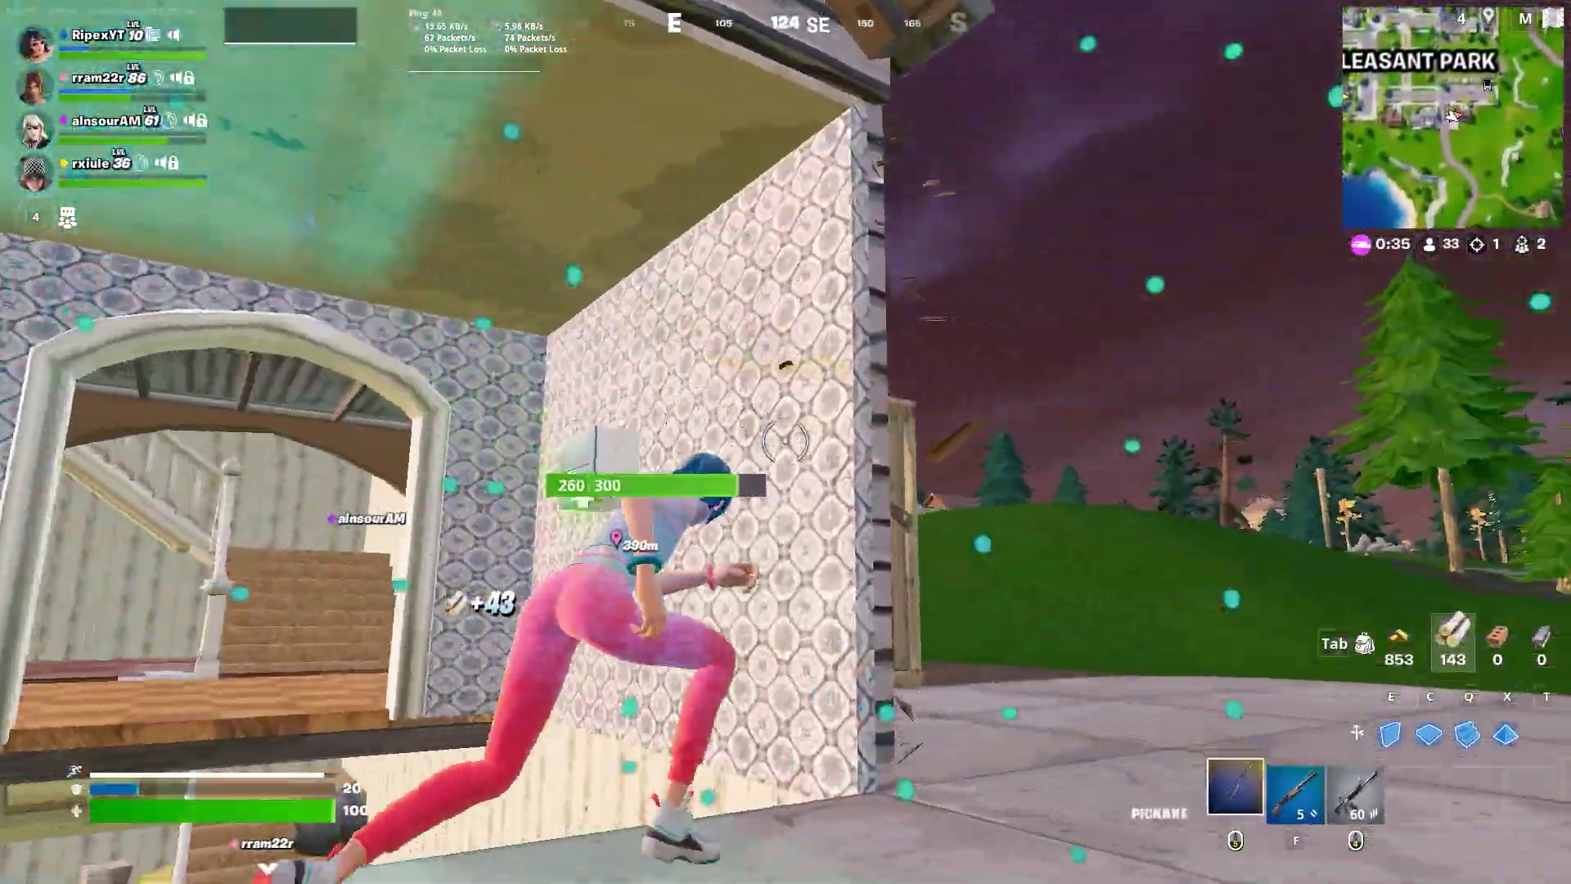
- Put up wooden walls and fire the assault rifle to knock the opponent down
key("1")
key("e")
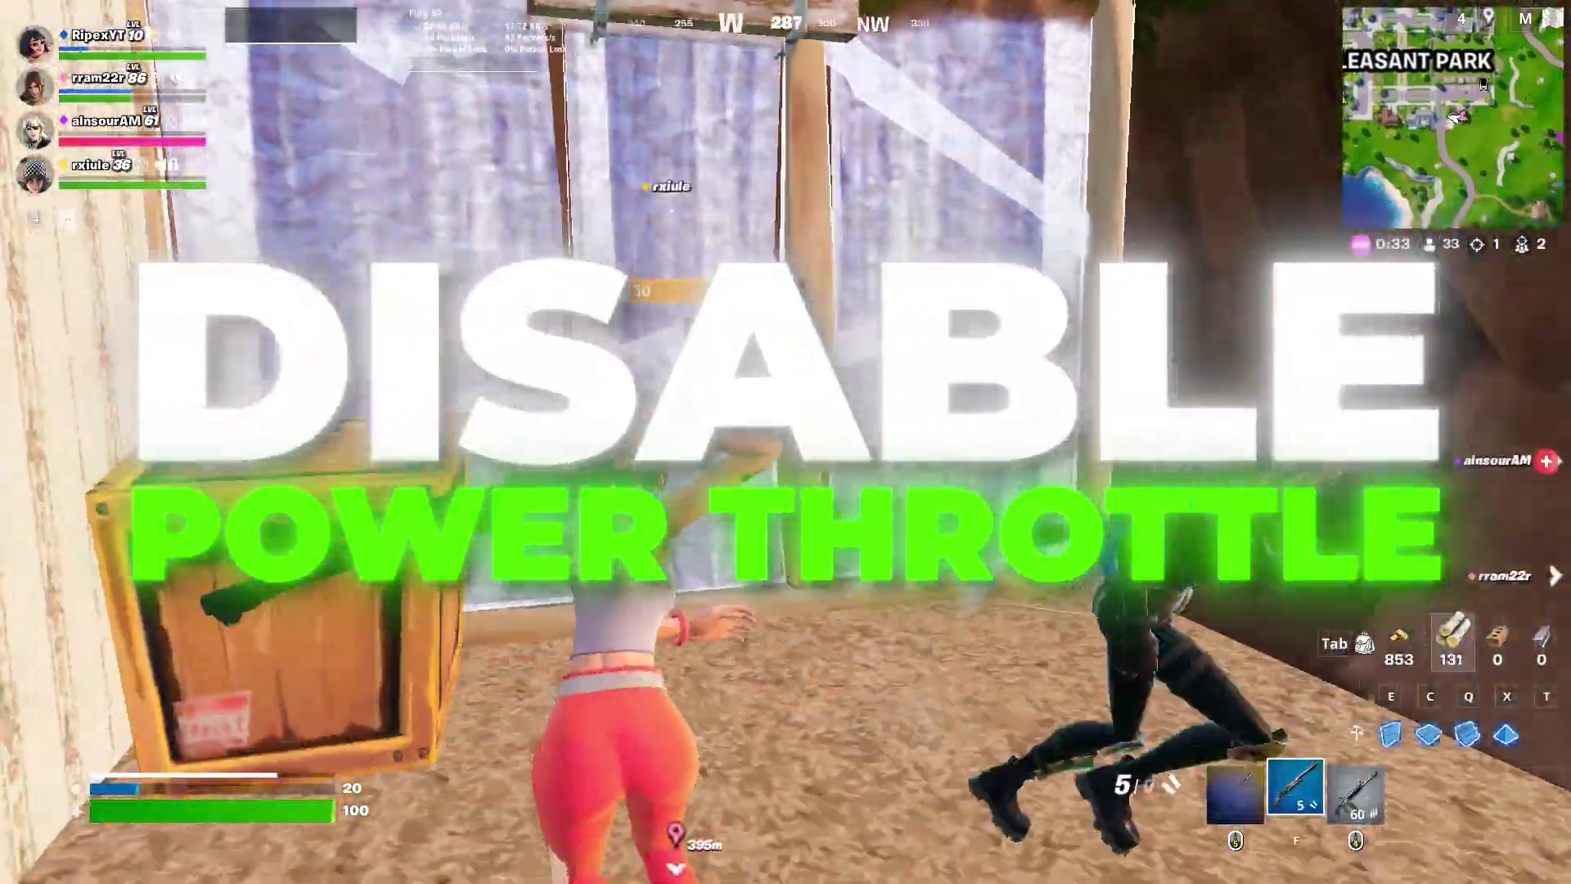
left_click(786, 442)
key("3")
left_click(785, 442)
left_click(786, 442)
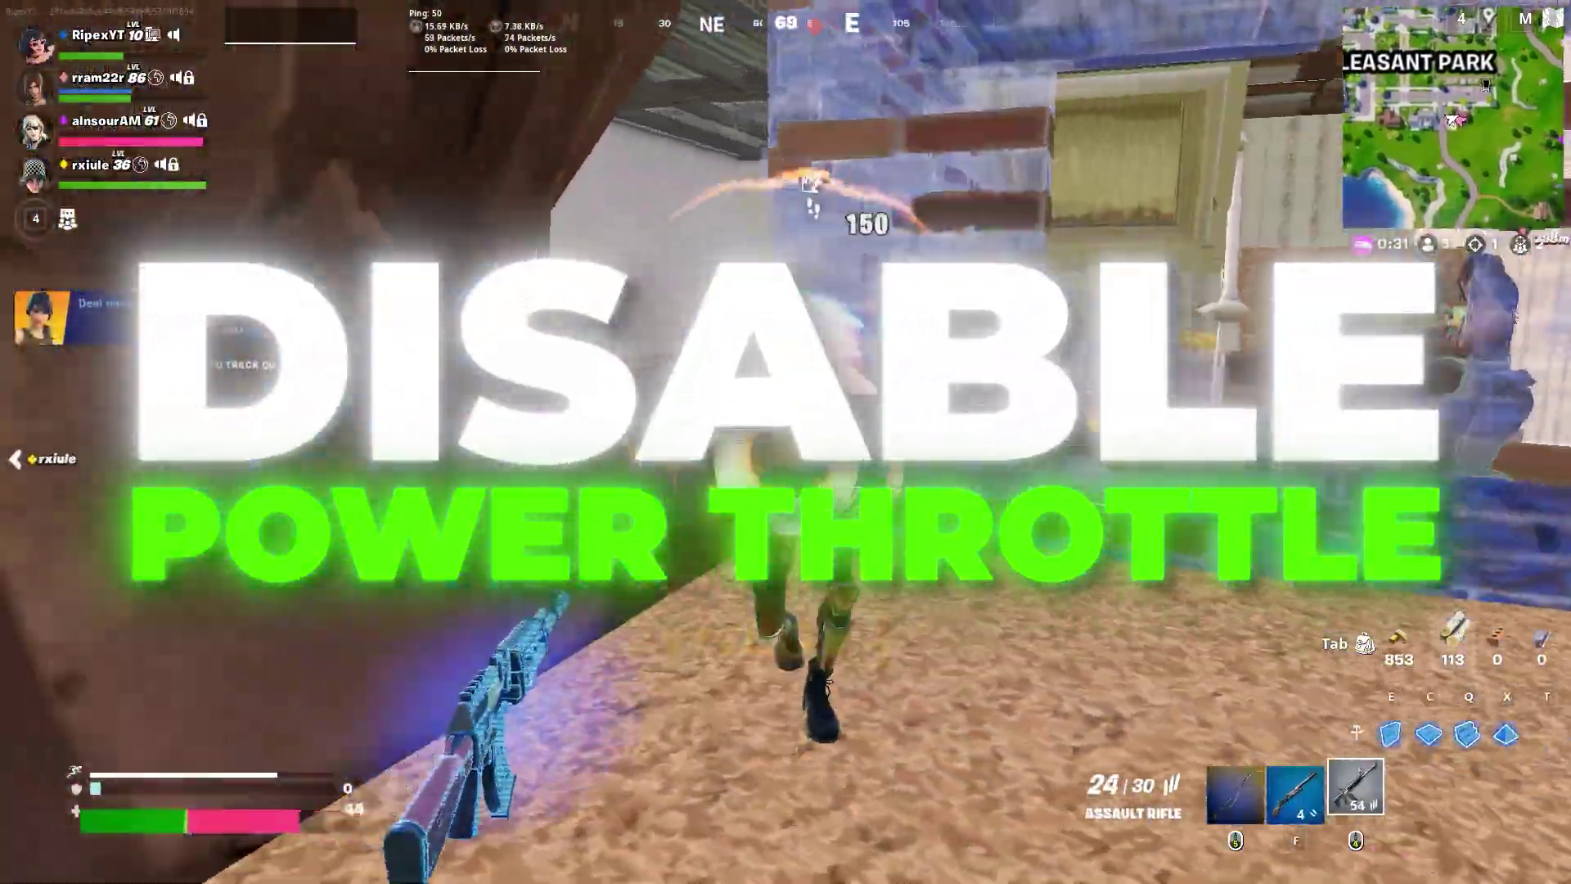
left_click(785, 442)
key("2")
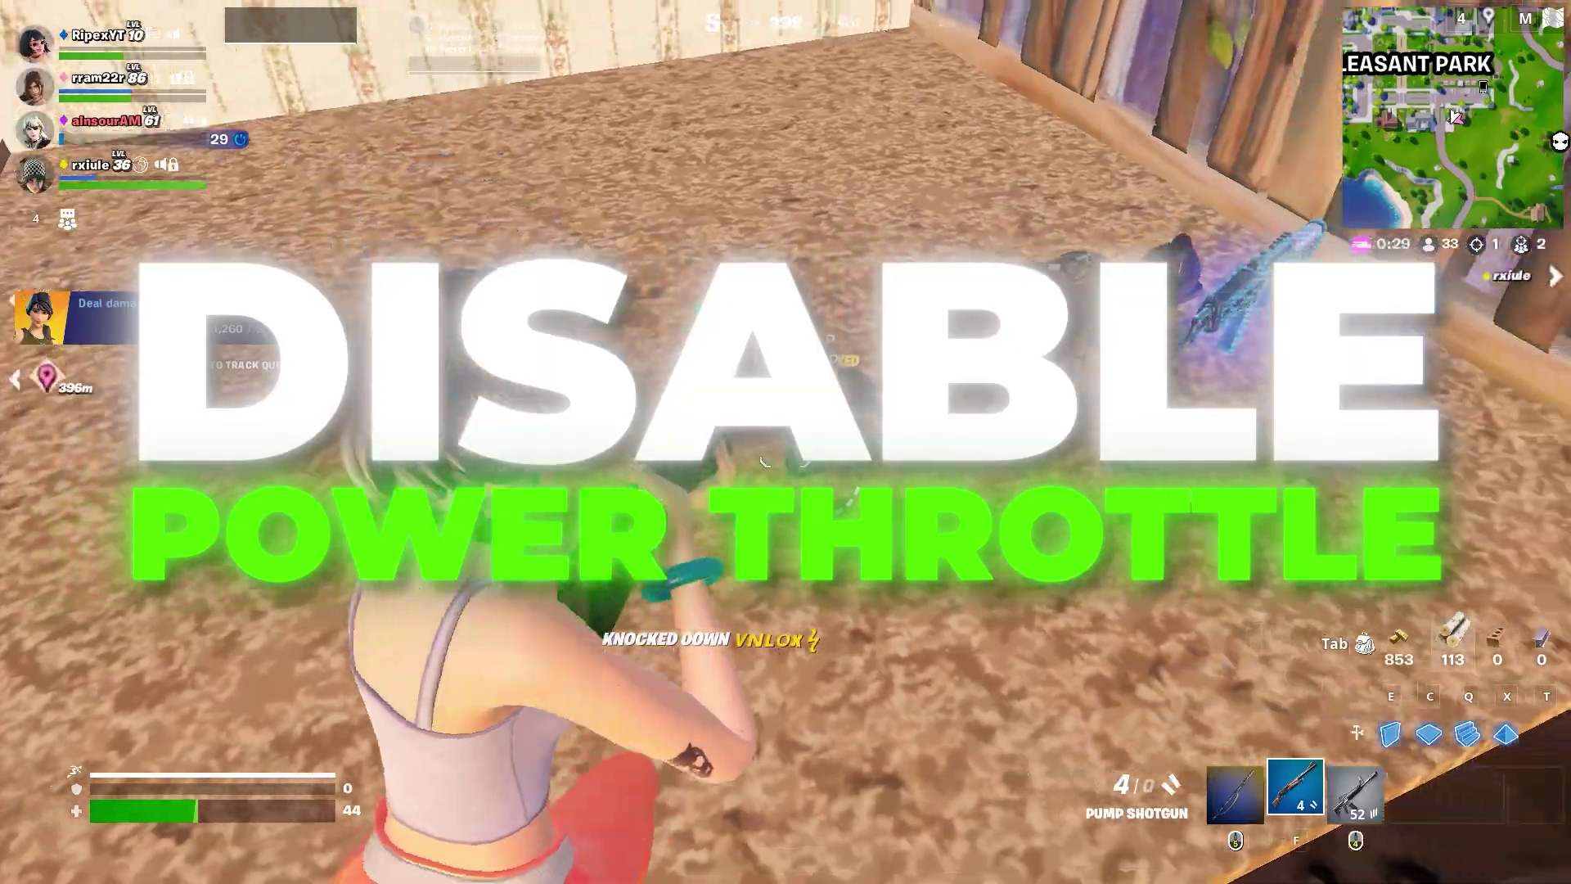
key("3")
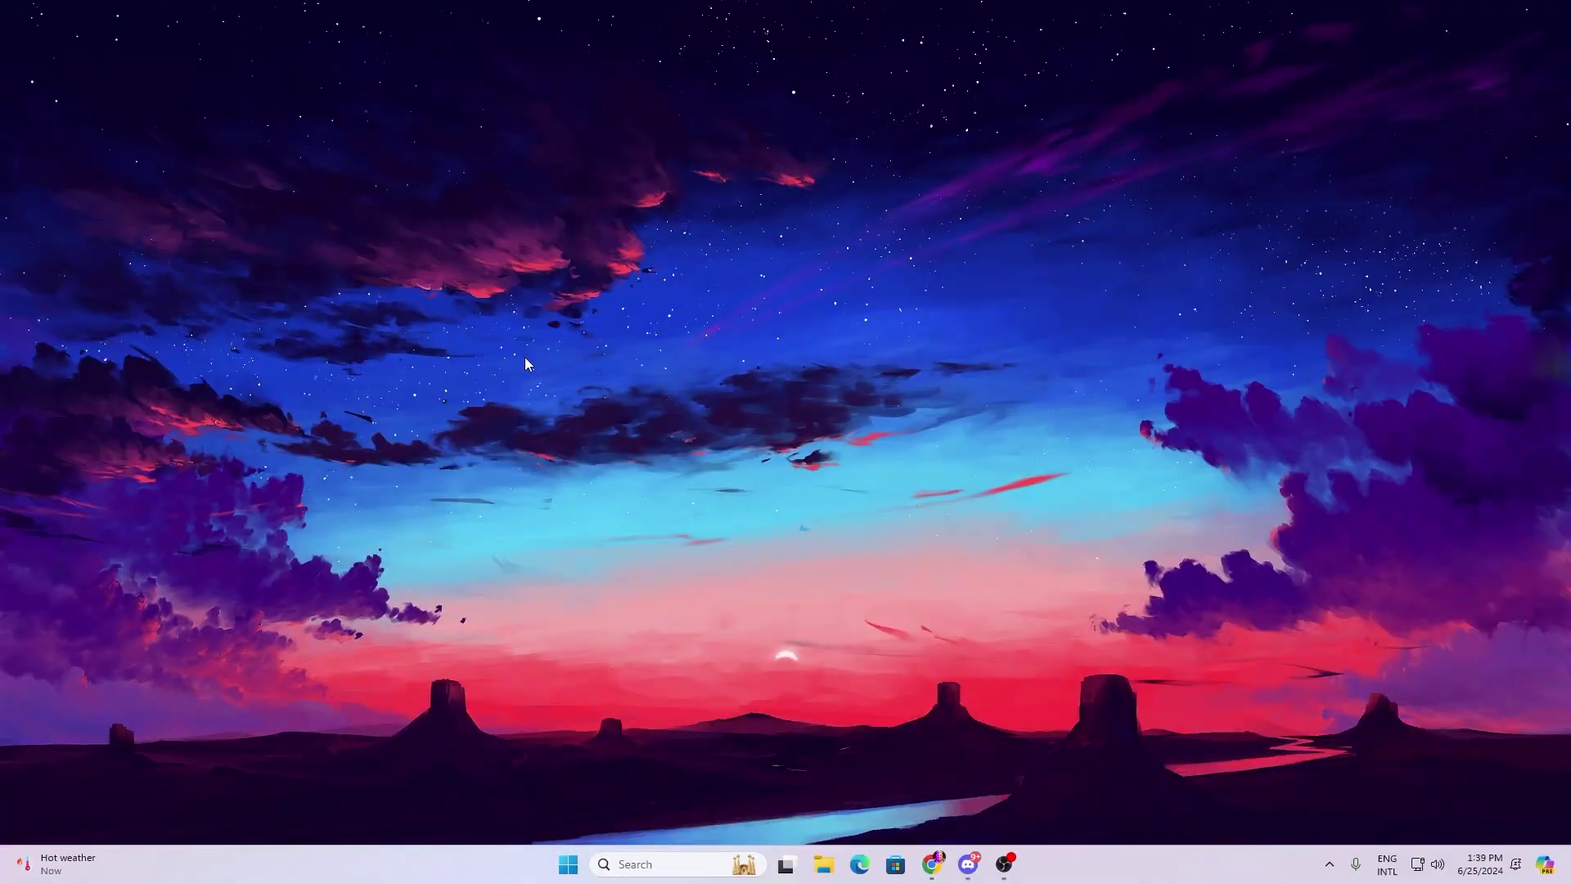
- Run gpedit.msc from the Run dialog, picking it from the autocomplete suggestion
key("super+r")
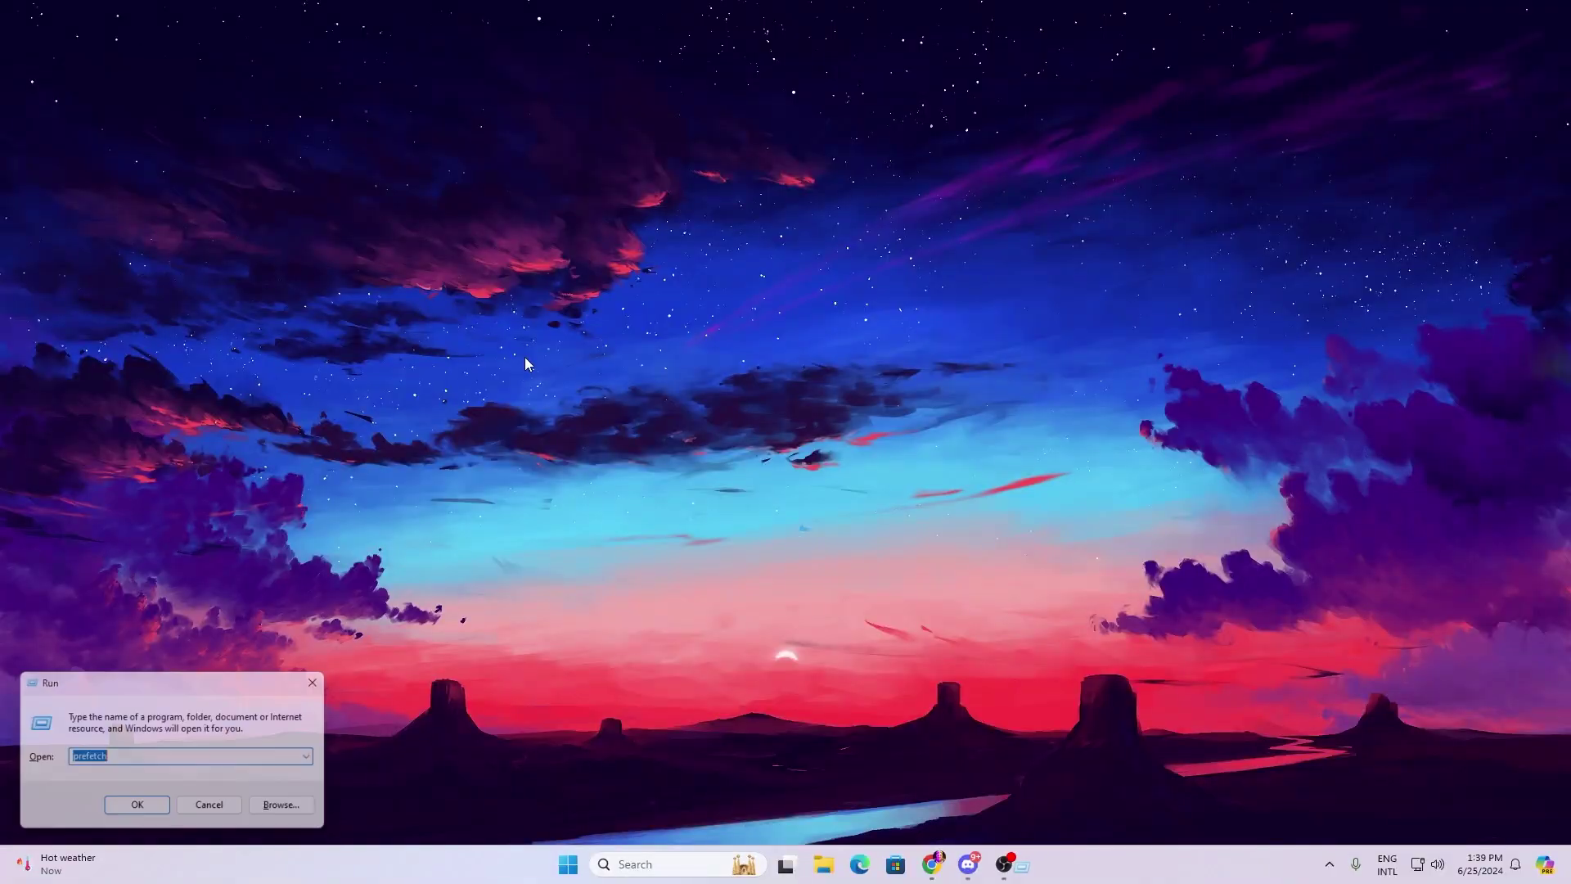
left_click_drag(164, 670, 686, 418)
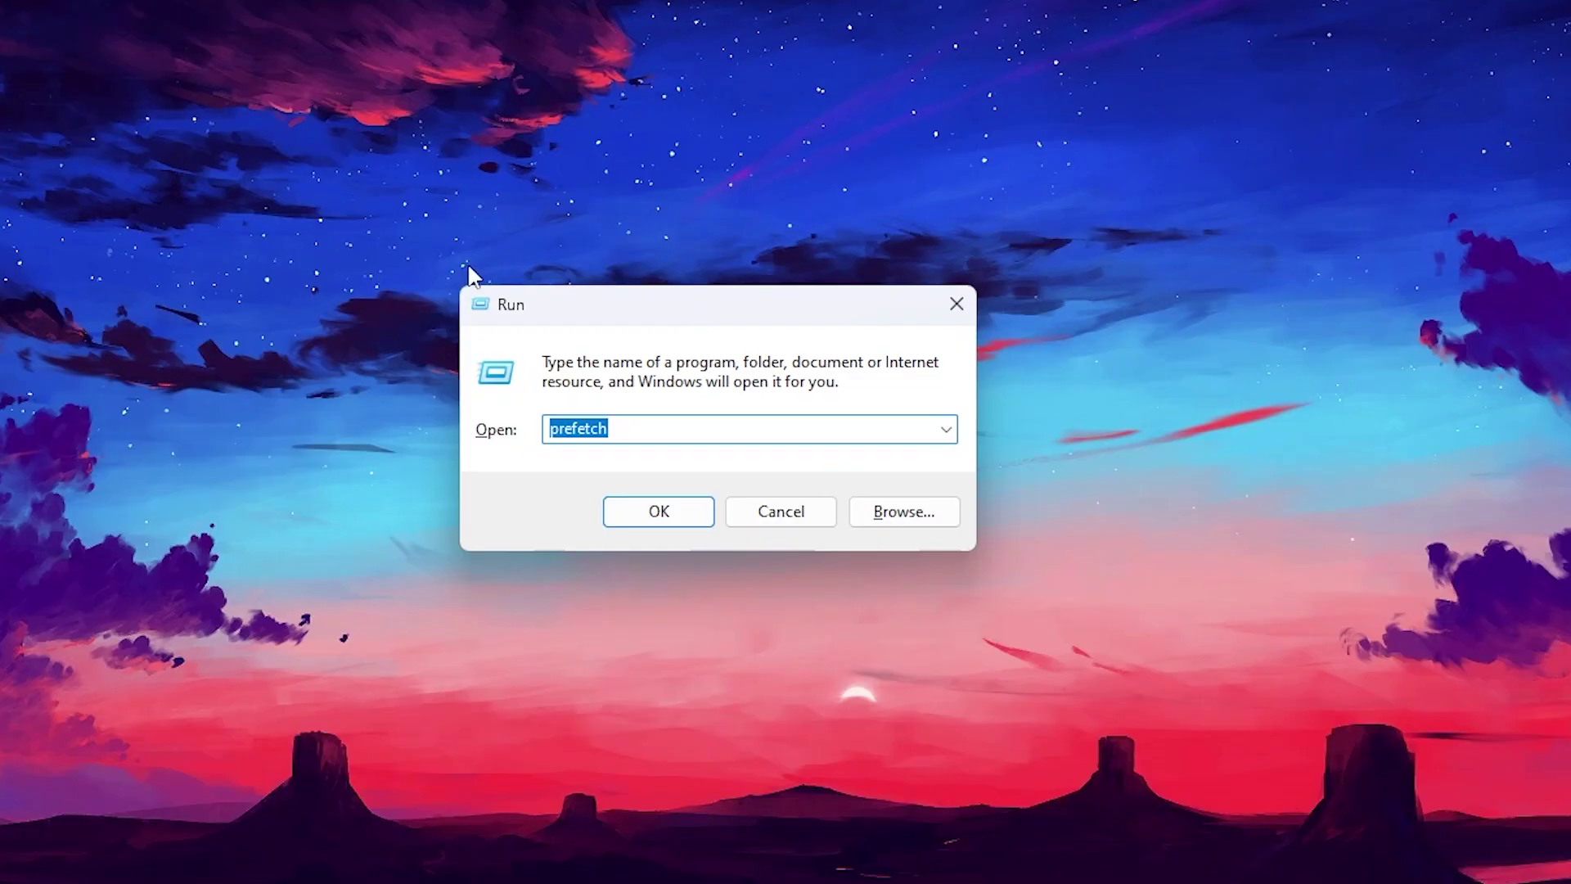
type("g")
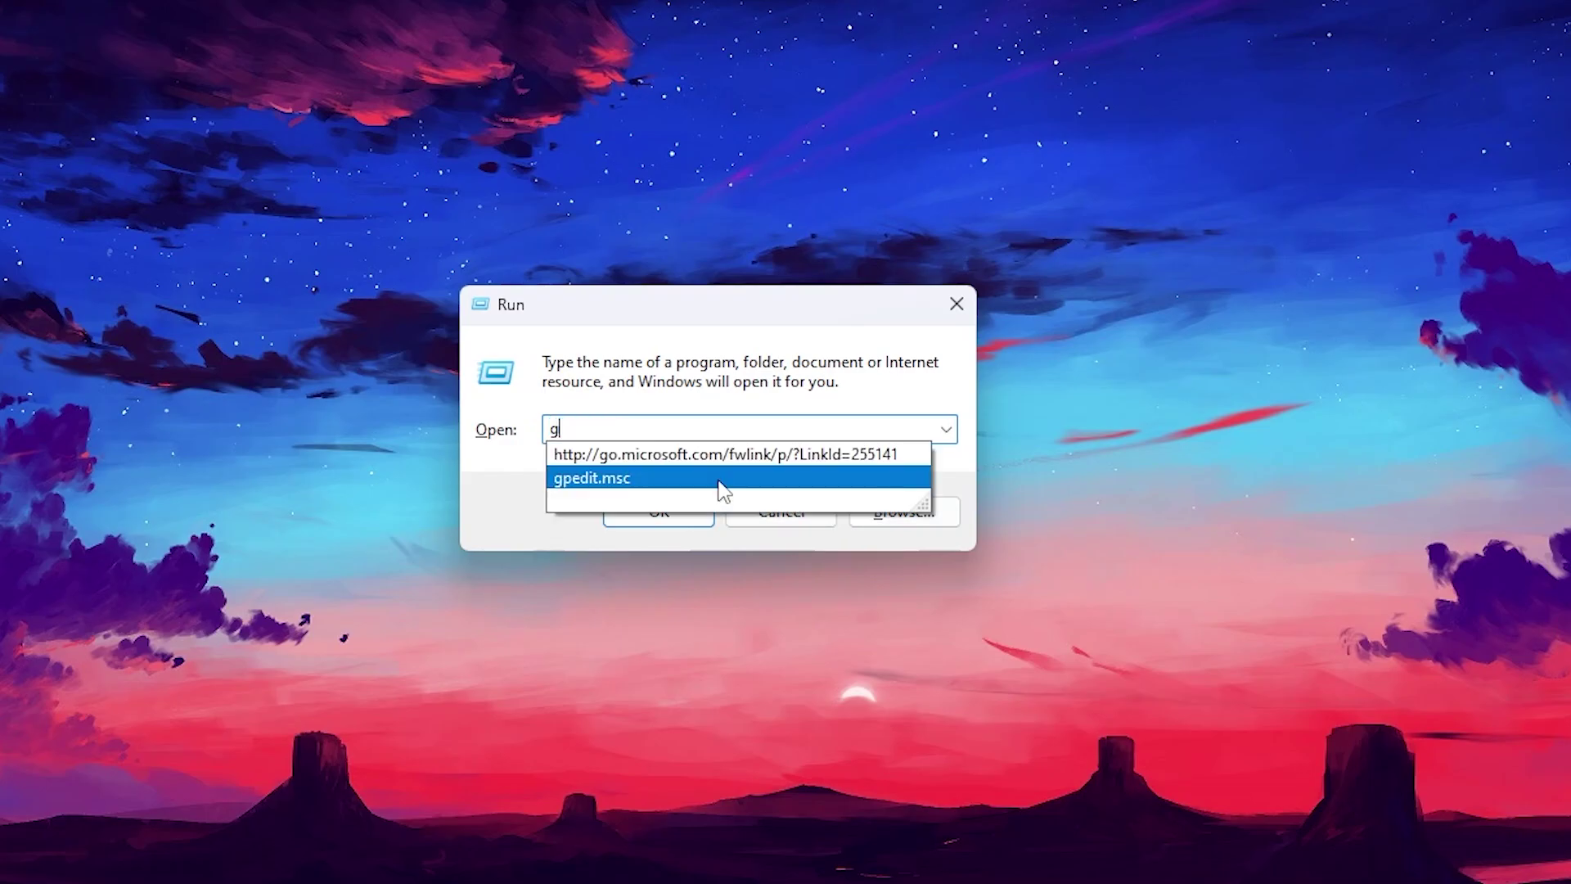
type("pe")
key("Down")
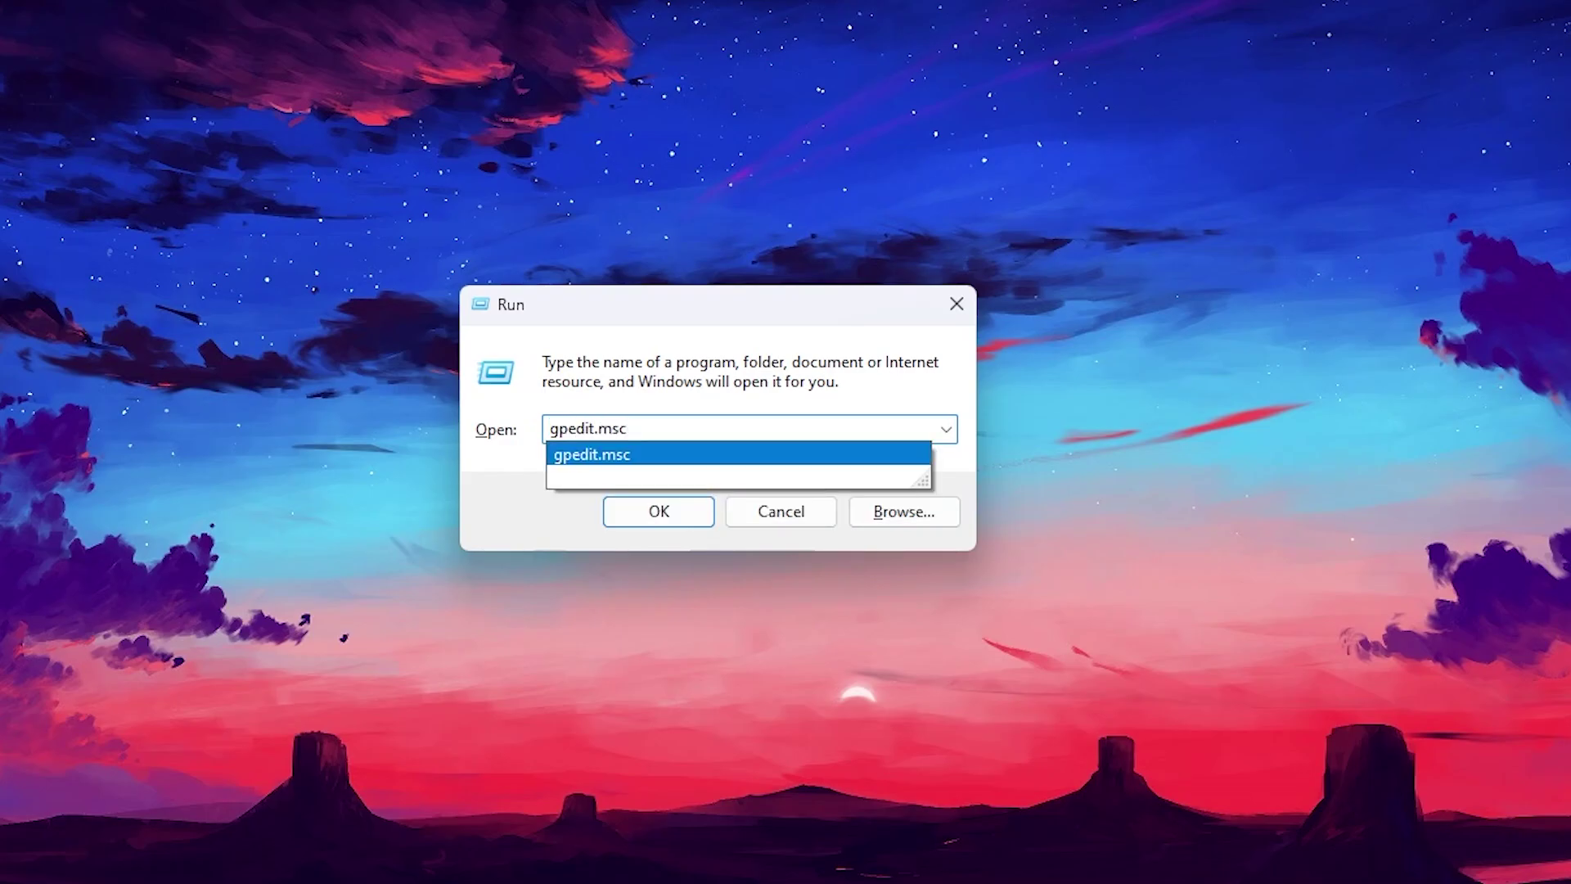
key("Return")
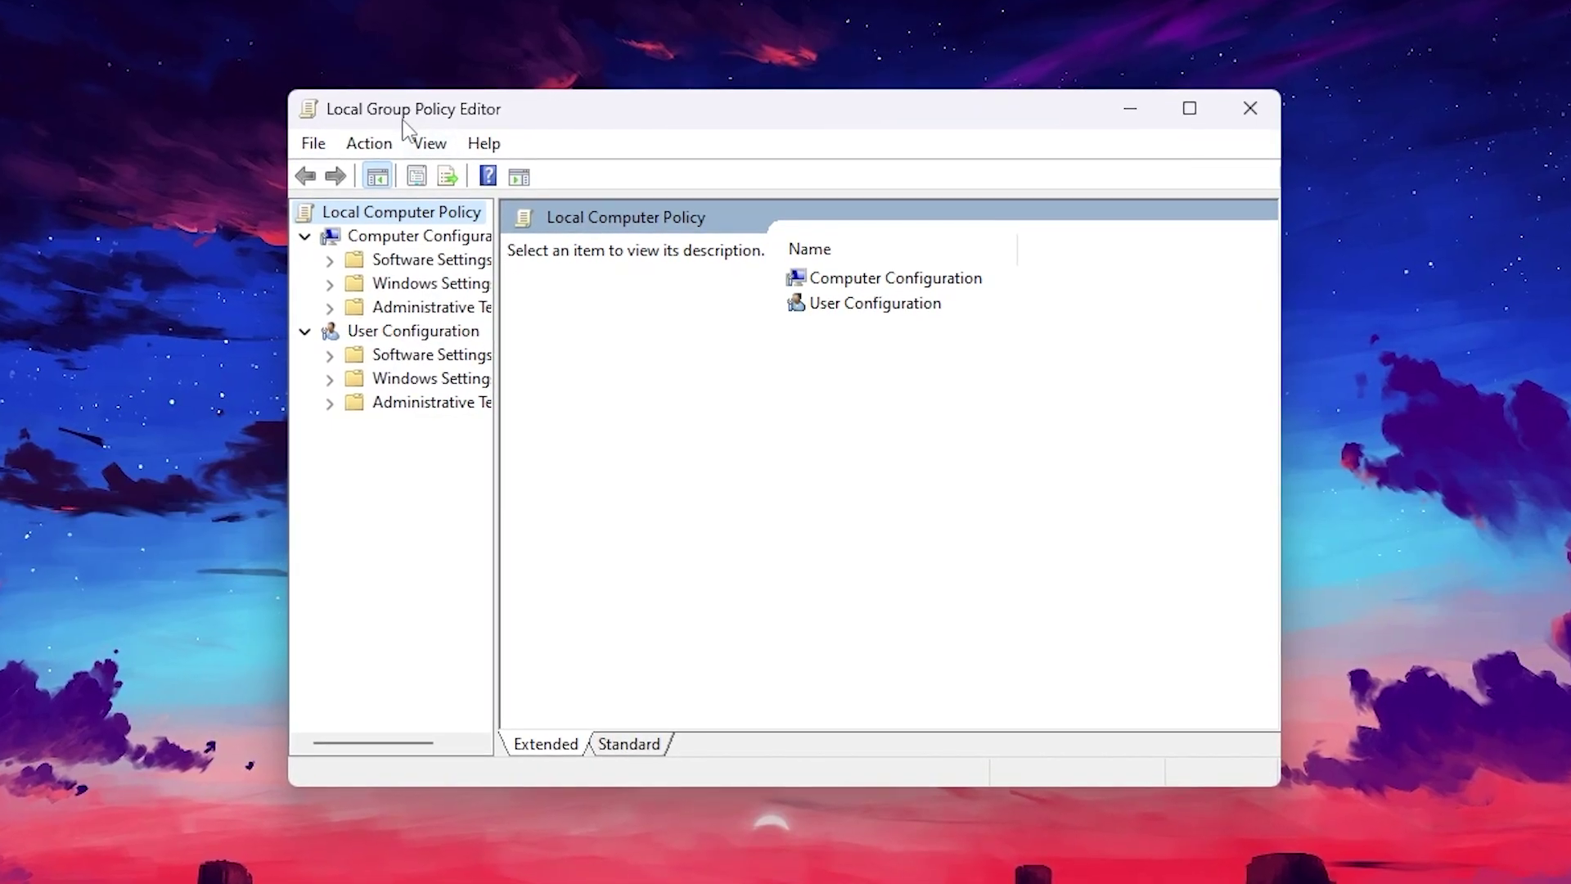
- Go to Administrative Templates > System > Power Management > Power Throttling Settings and open Turn off Power Throttling
double_click(917, 271)
left_click(864, 324)
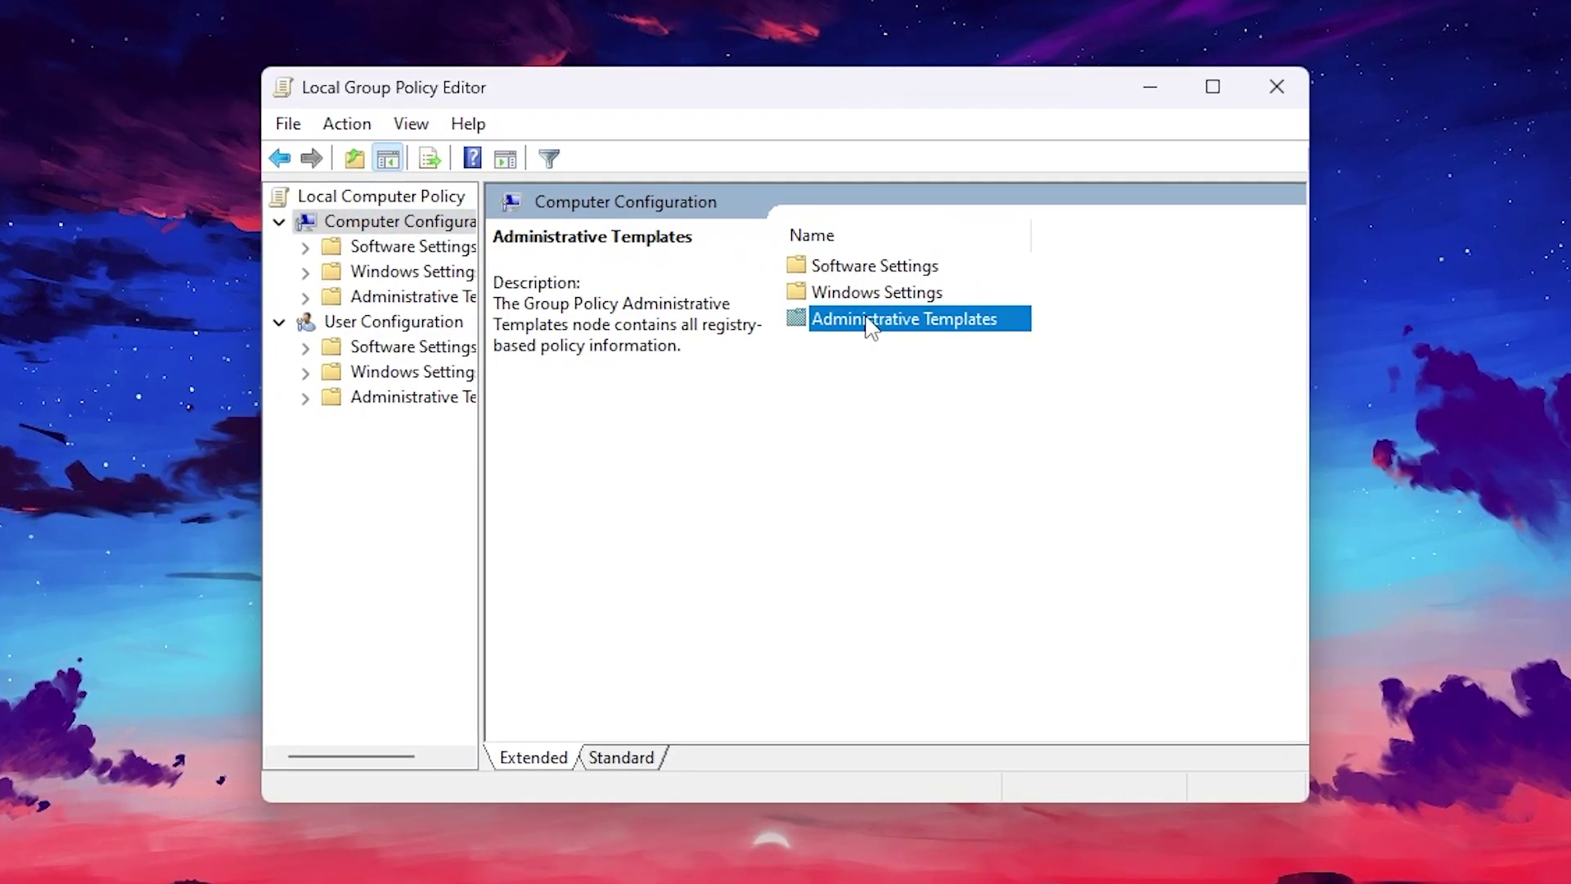
double_click(869, 321)
double_click(845, 421)
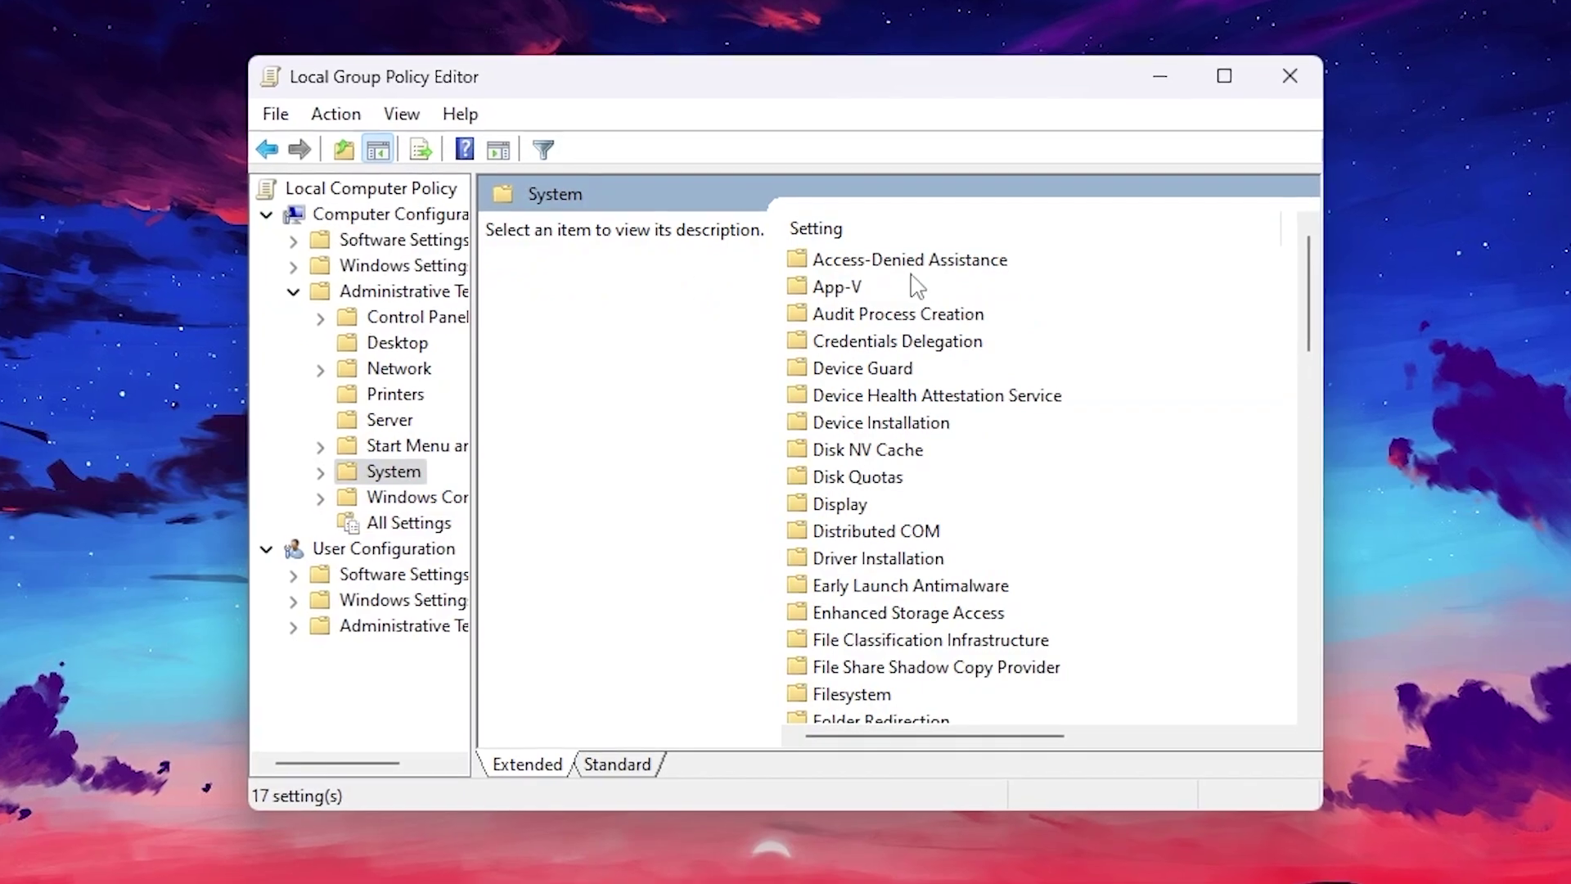
scroll(916, 286, "down", 9)
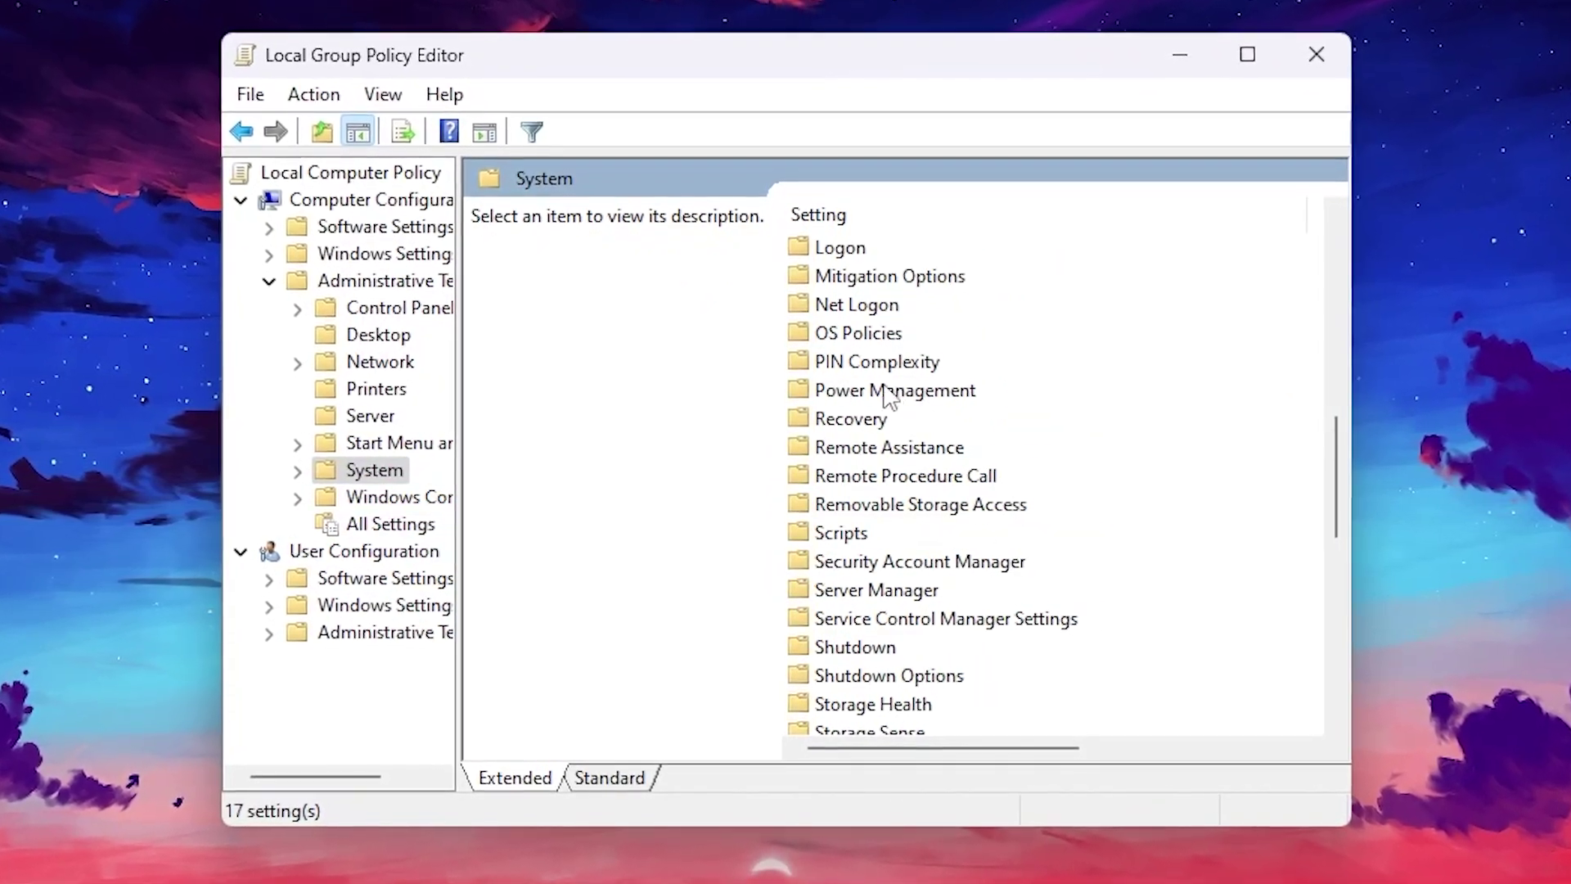
double_click(917, 392)
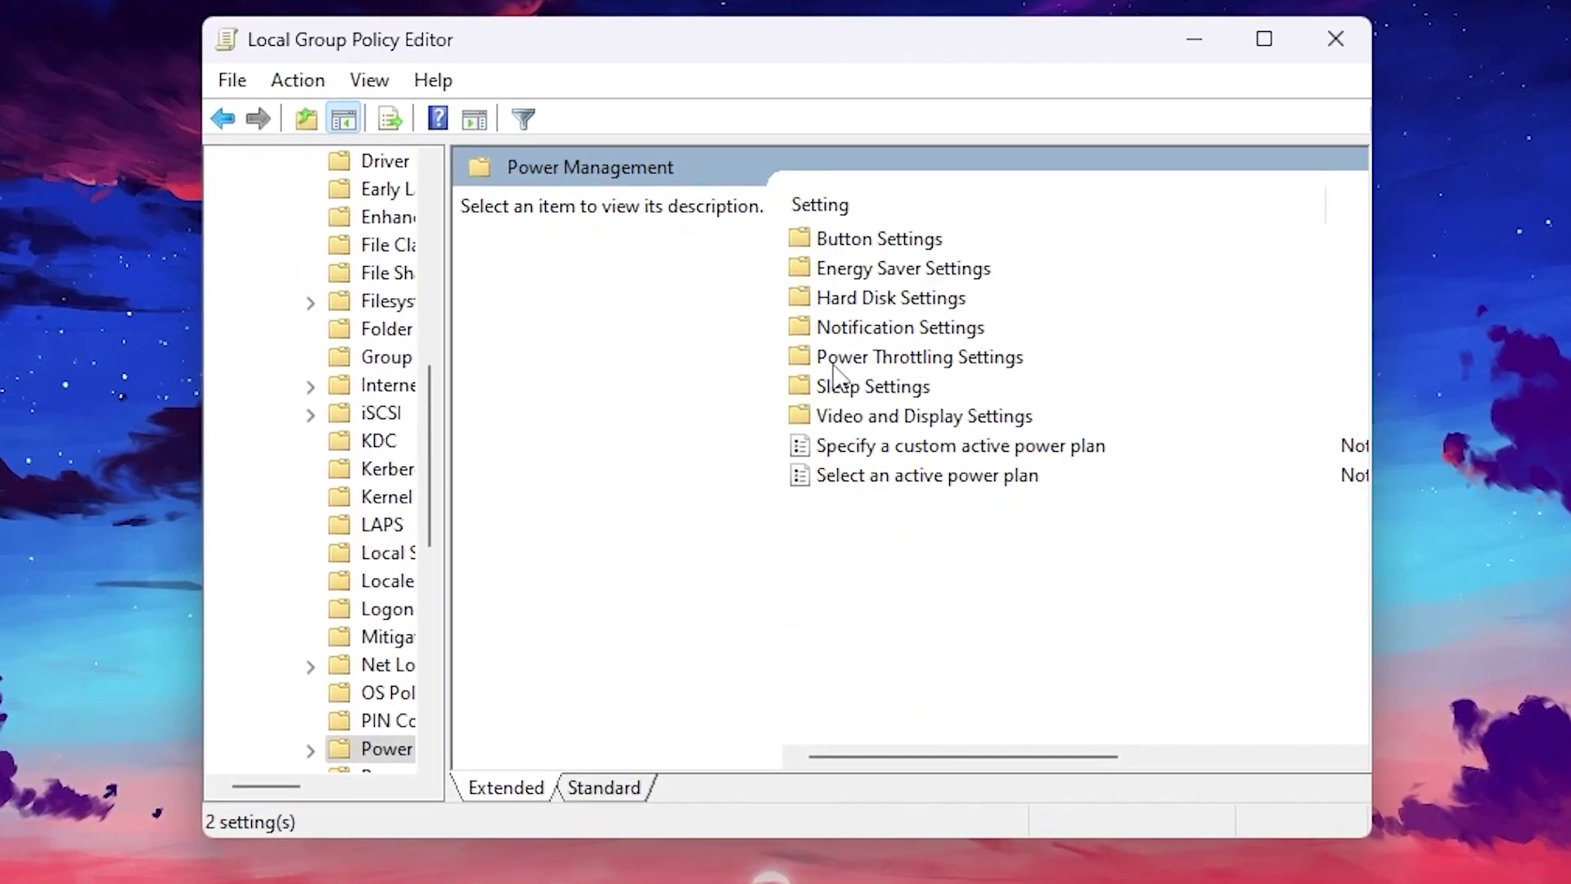
double_click(976, 362)
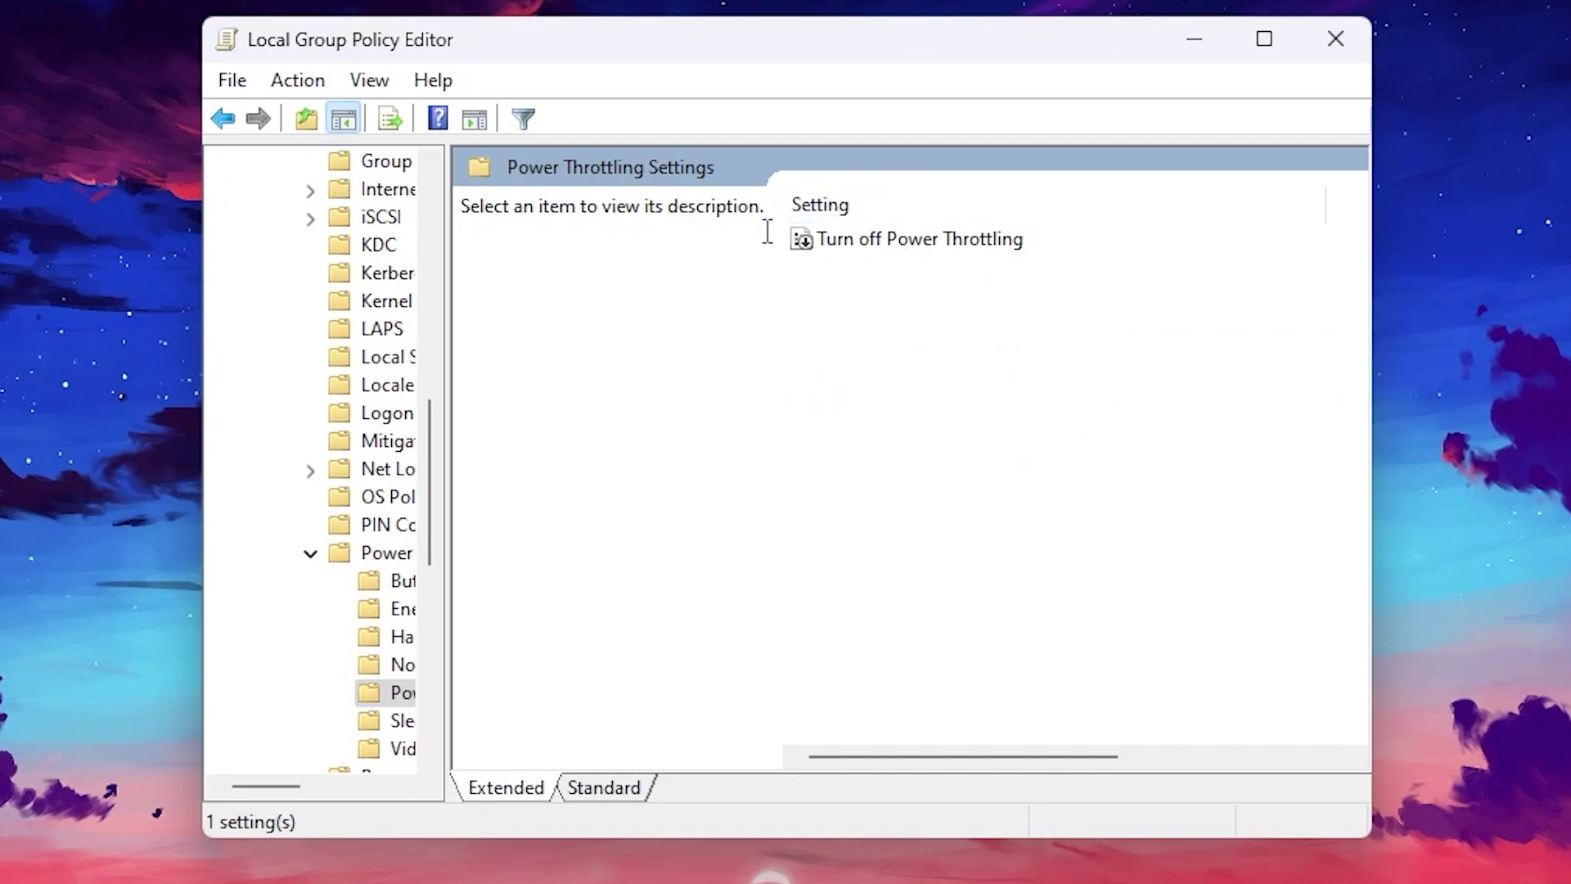
double_click(877, 241)
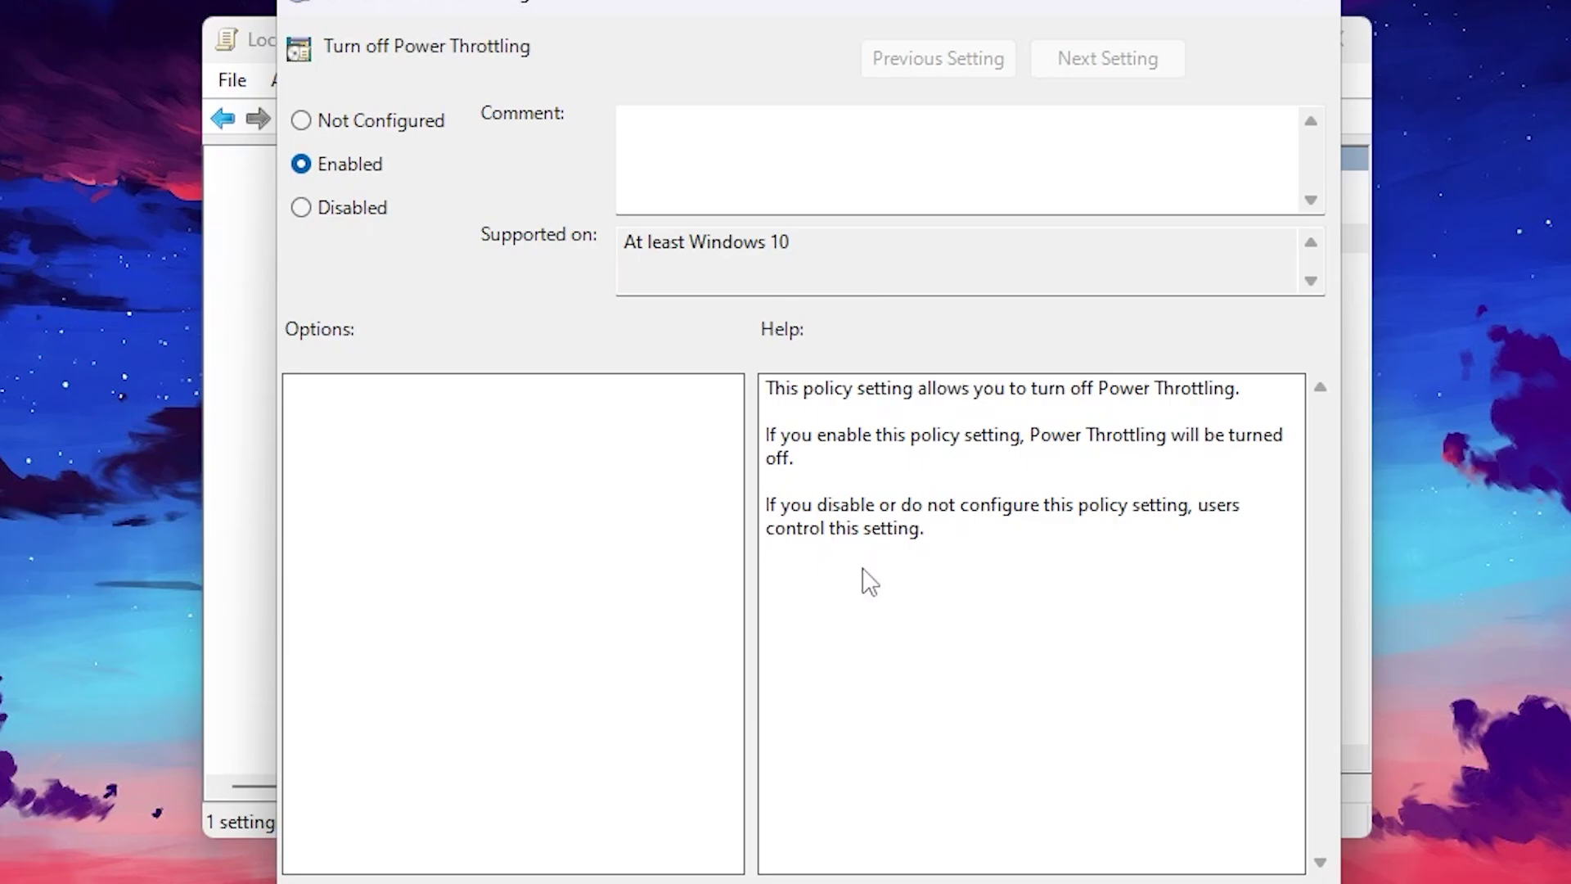
- Confirm Turn off Power Throttling as Enabled and close the Group Policy Editor
key("Return")
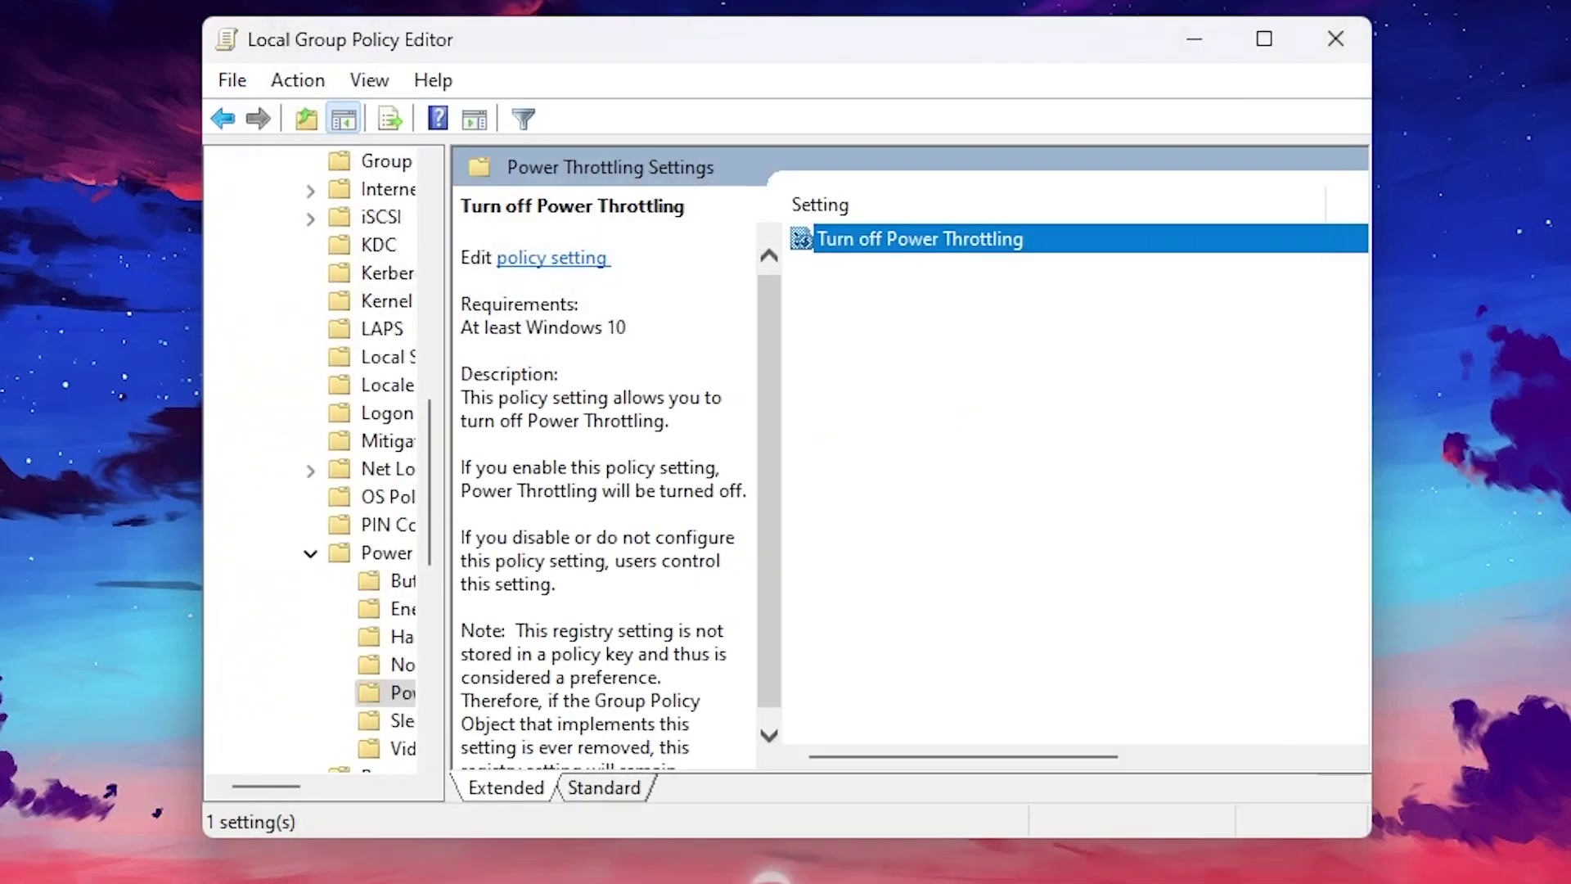
left_click(1336, 39)
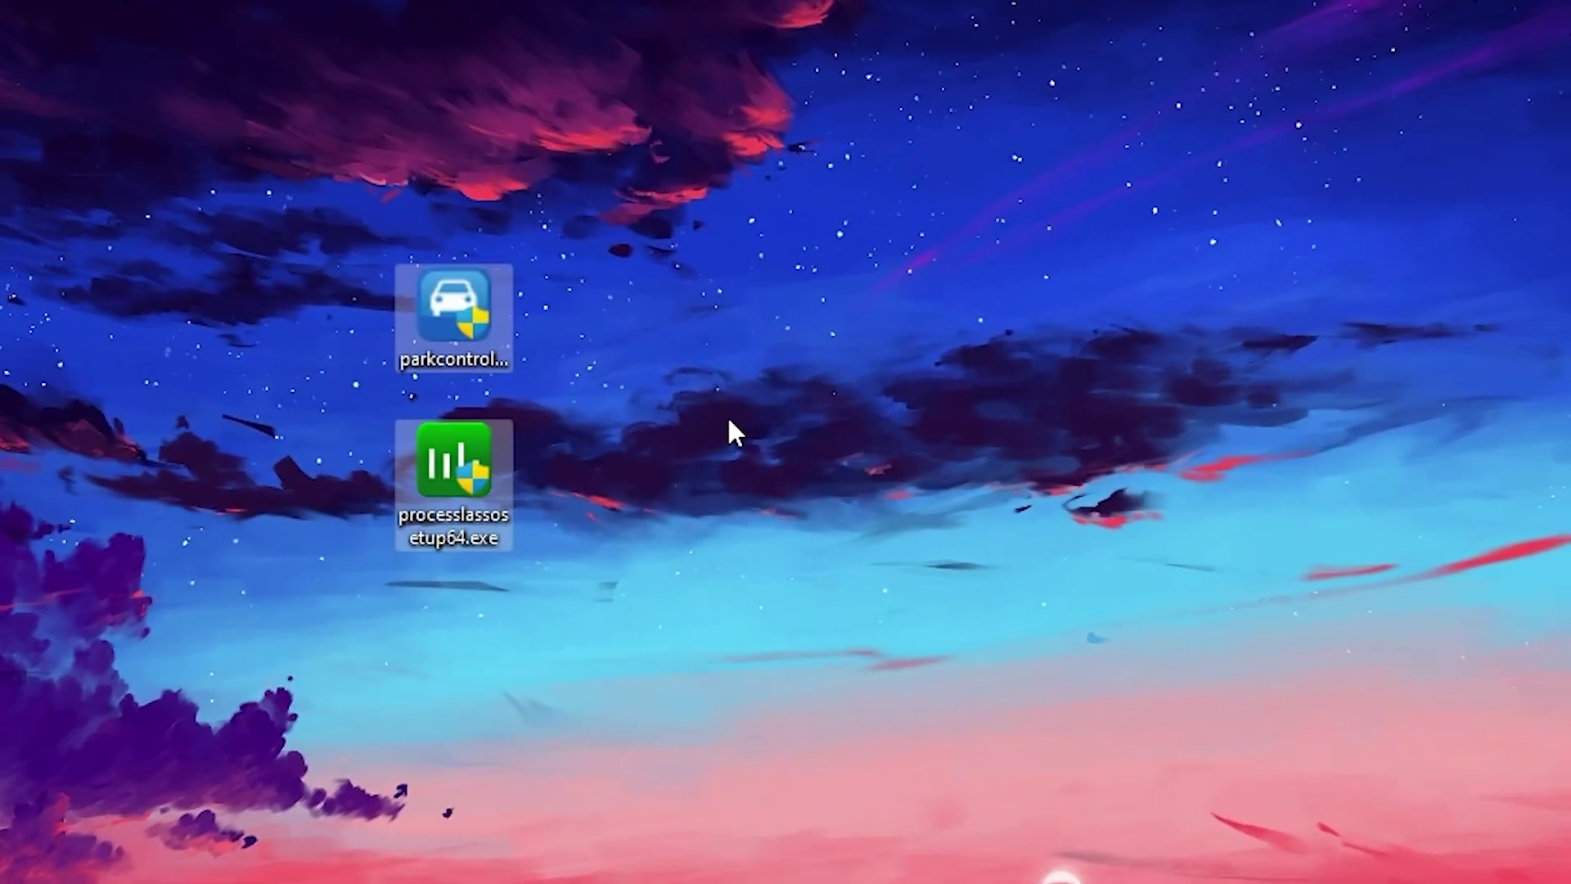
- Run the ParkControl installer, allow it, and accept the licence, default components and install location
mouse_move(451, 348)
left_click(730, 316)
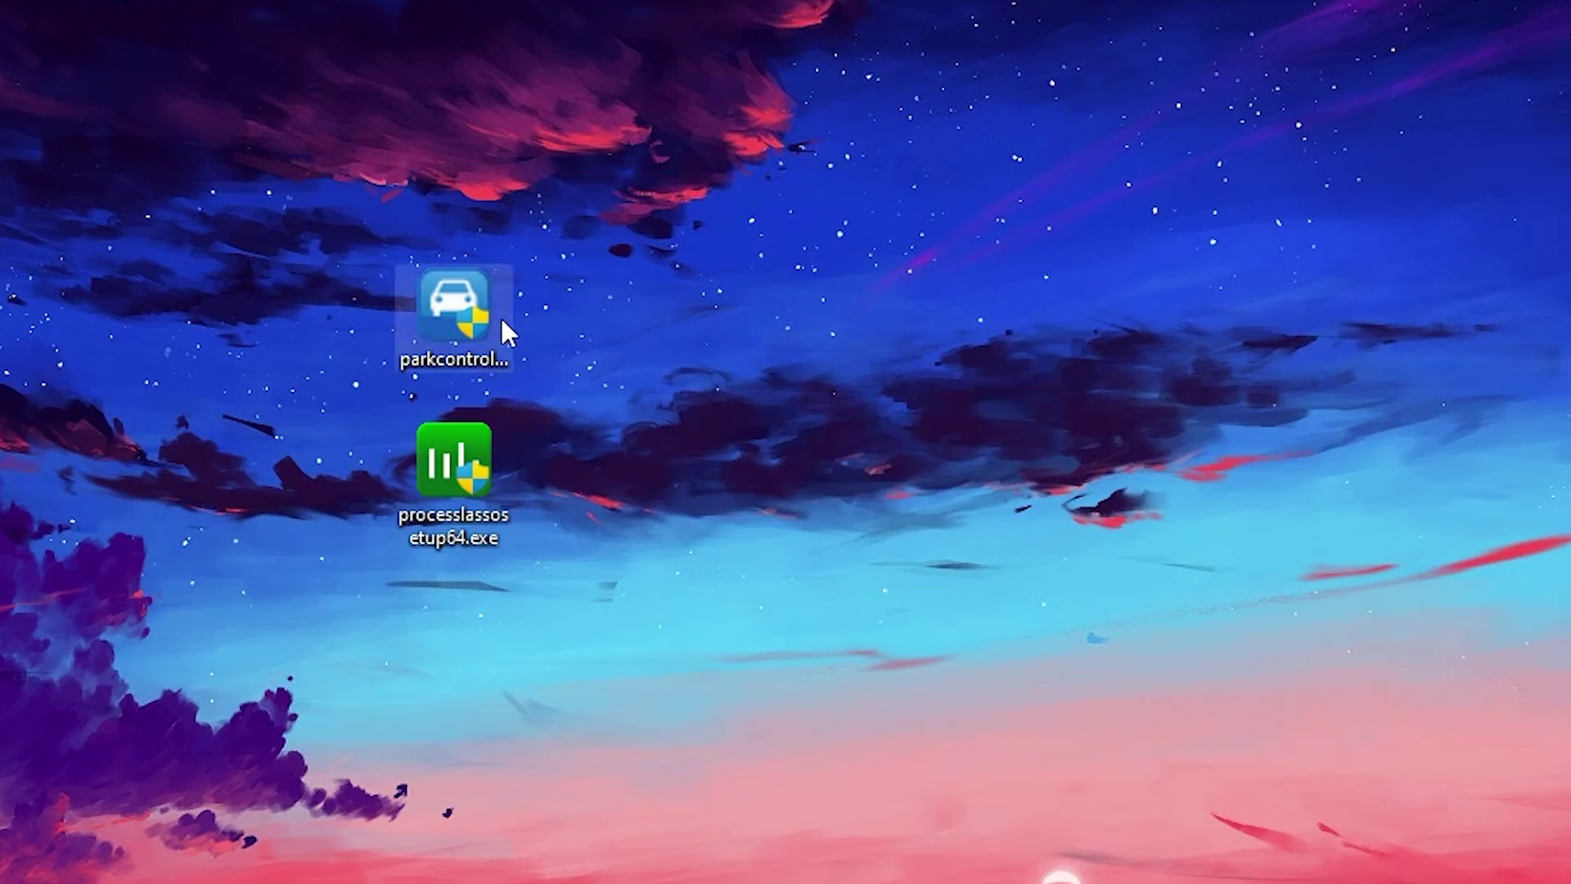
double_click(449, 313)
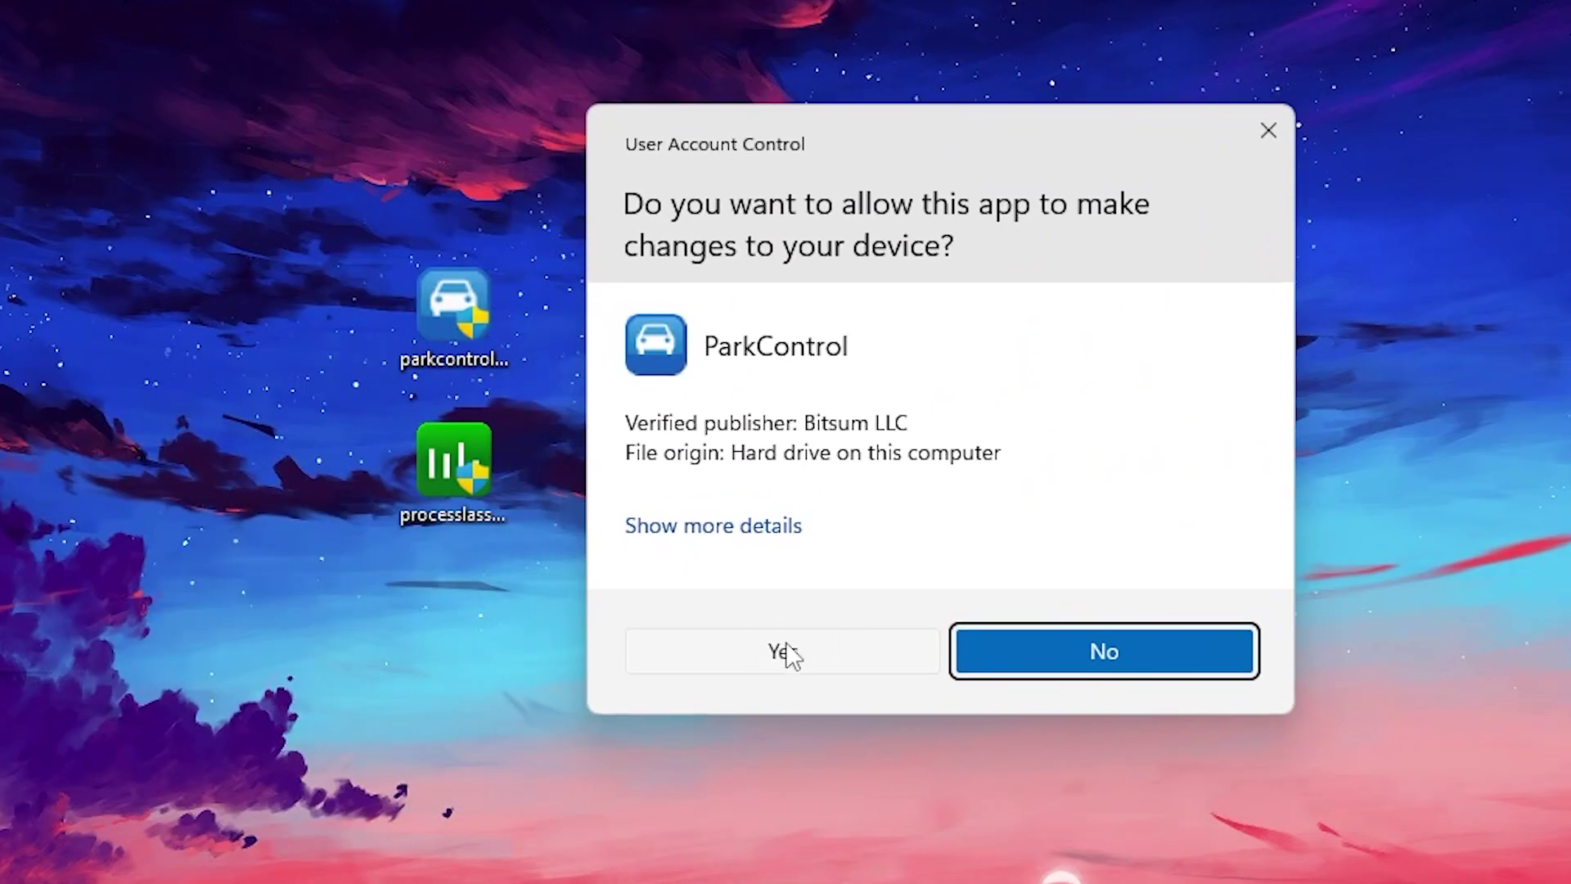
left_click(785, 646)
left_click(1072, 533)
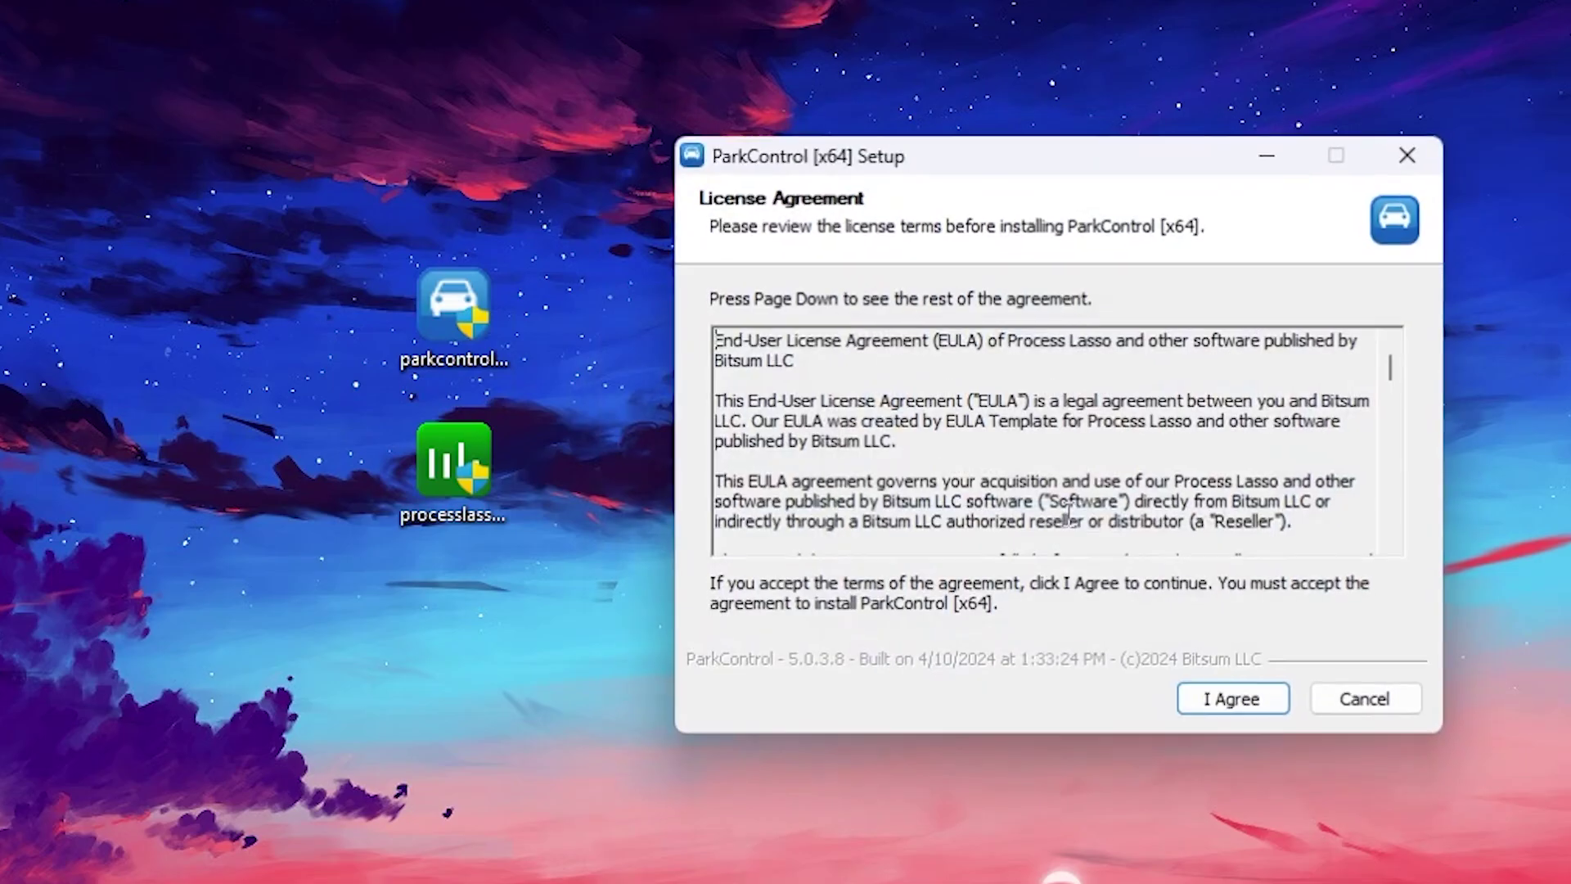
left_click(1232, 702)
left_click(1229, 702)
left_click(1277, 697)
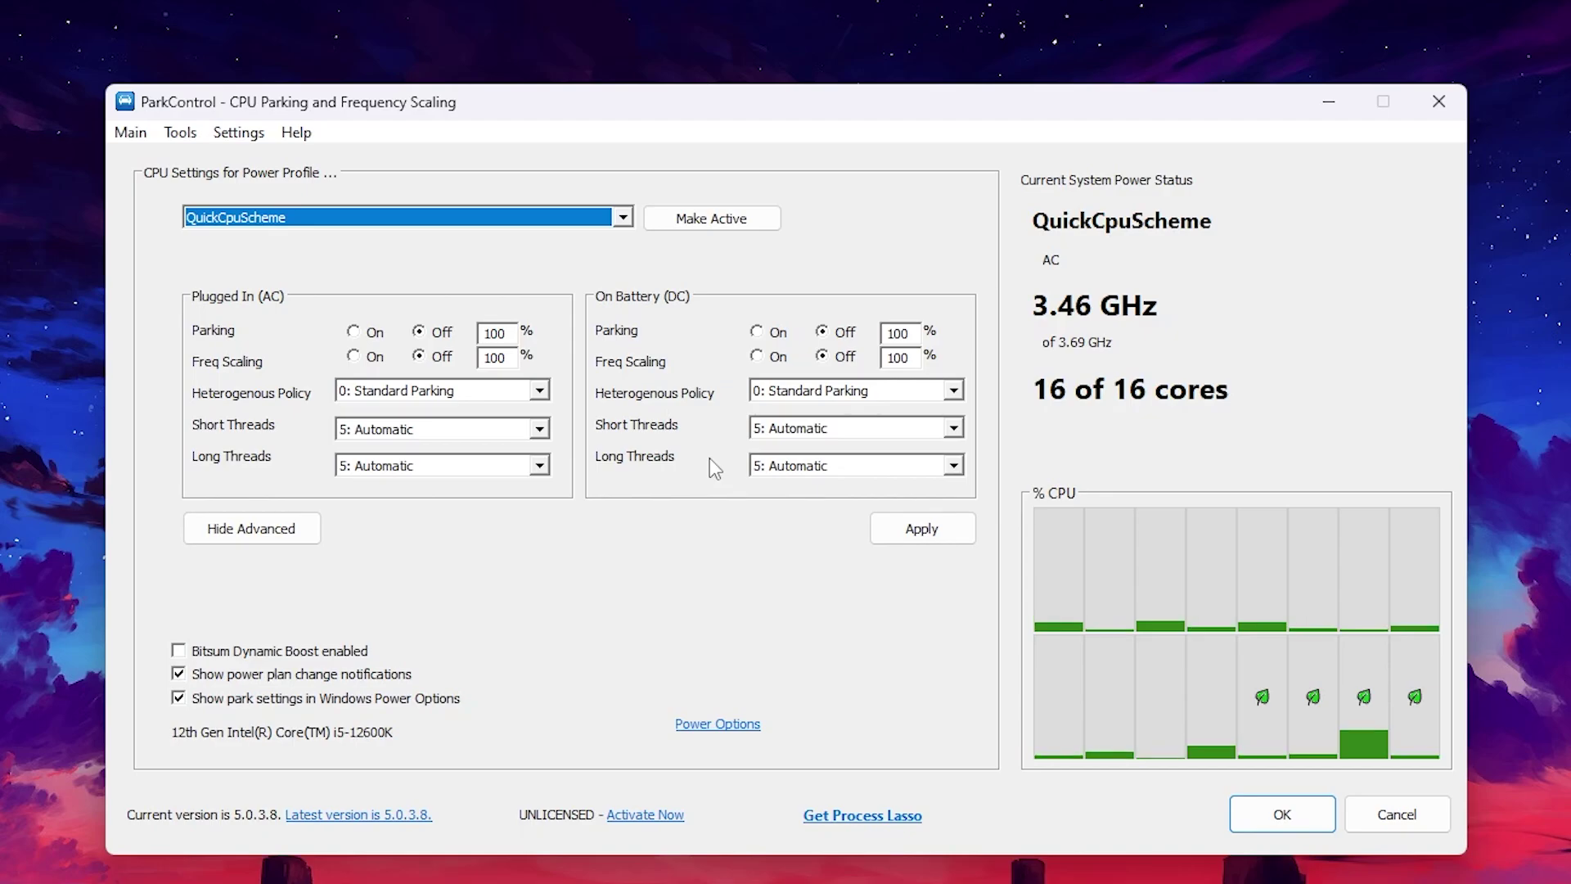
- Choose Bitsum Highest Performance, make it the active plan, apply and close with OK
left_click(623, 218)
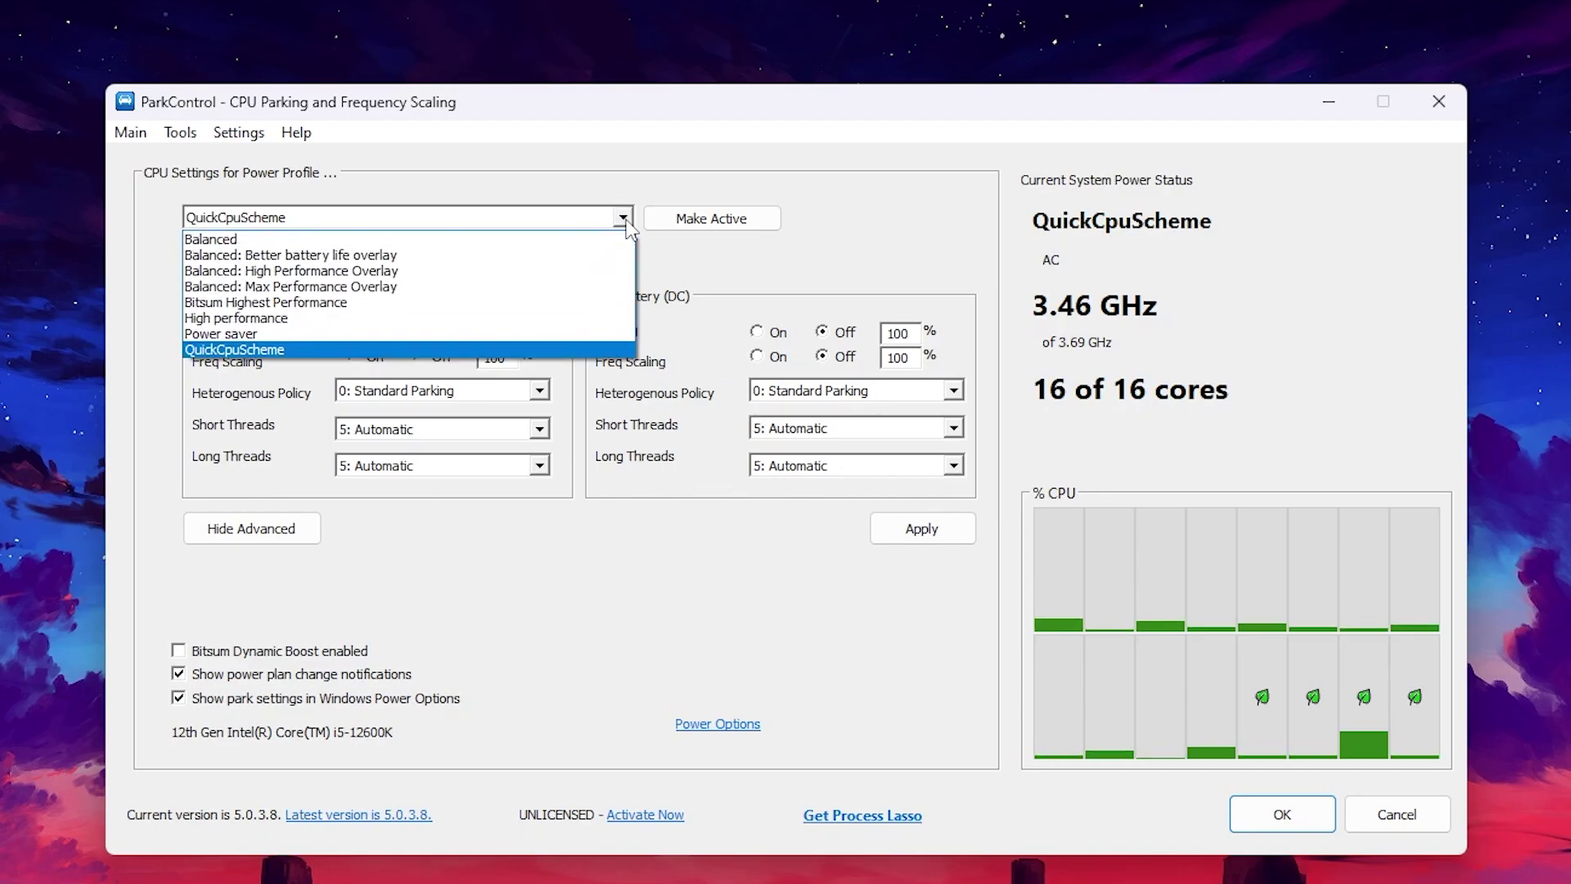
left_click(263, 302)
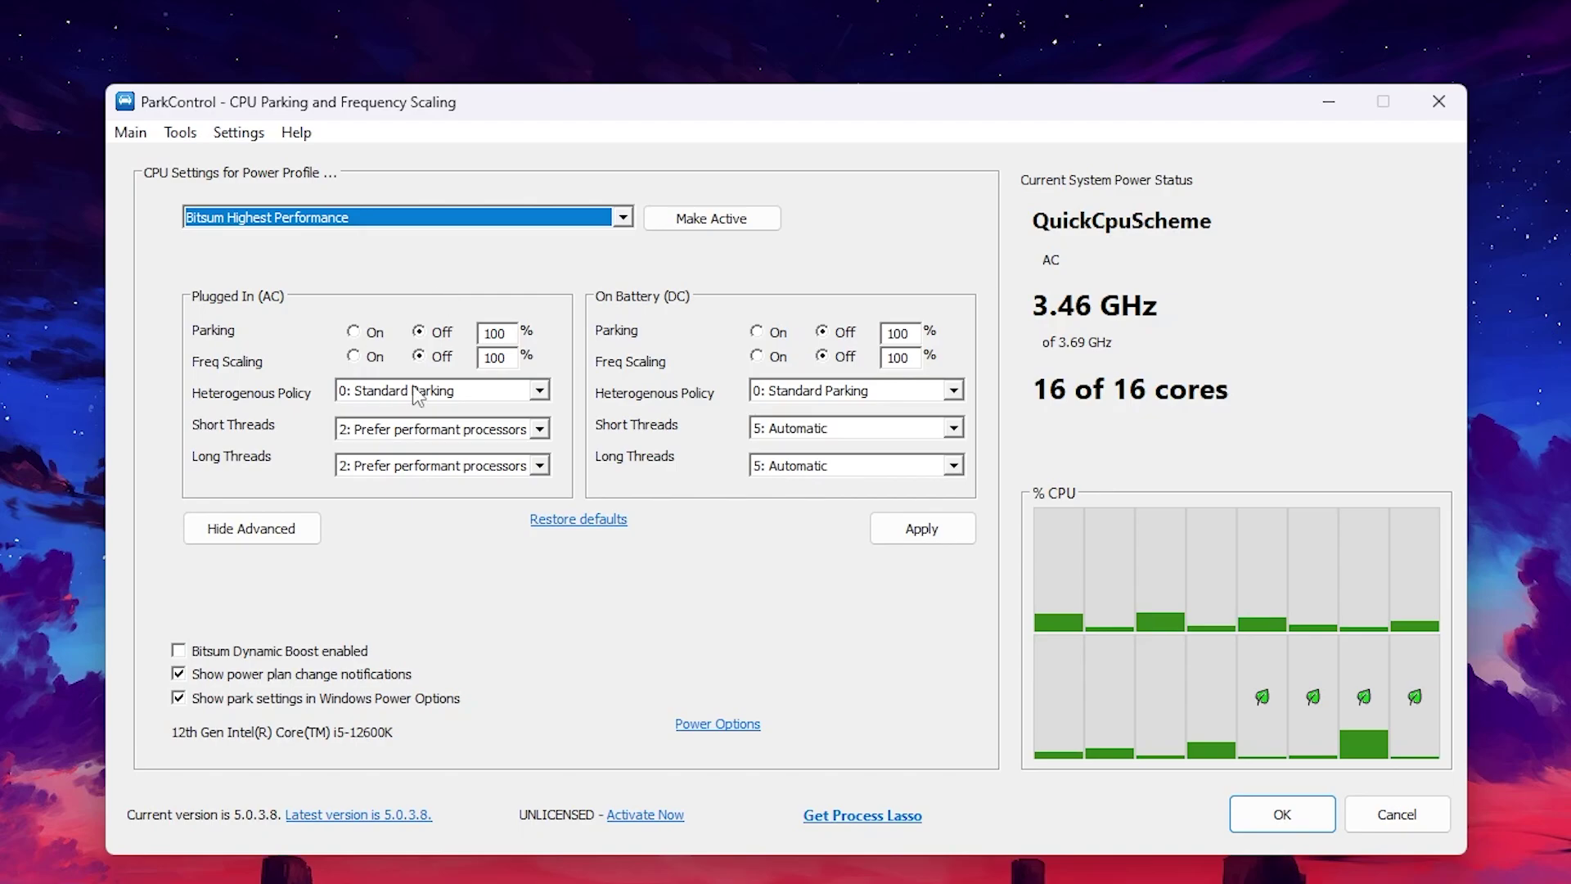
left_click(701, 219)
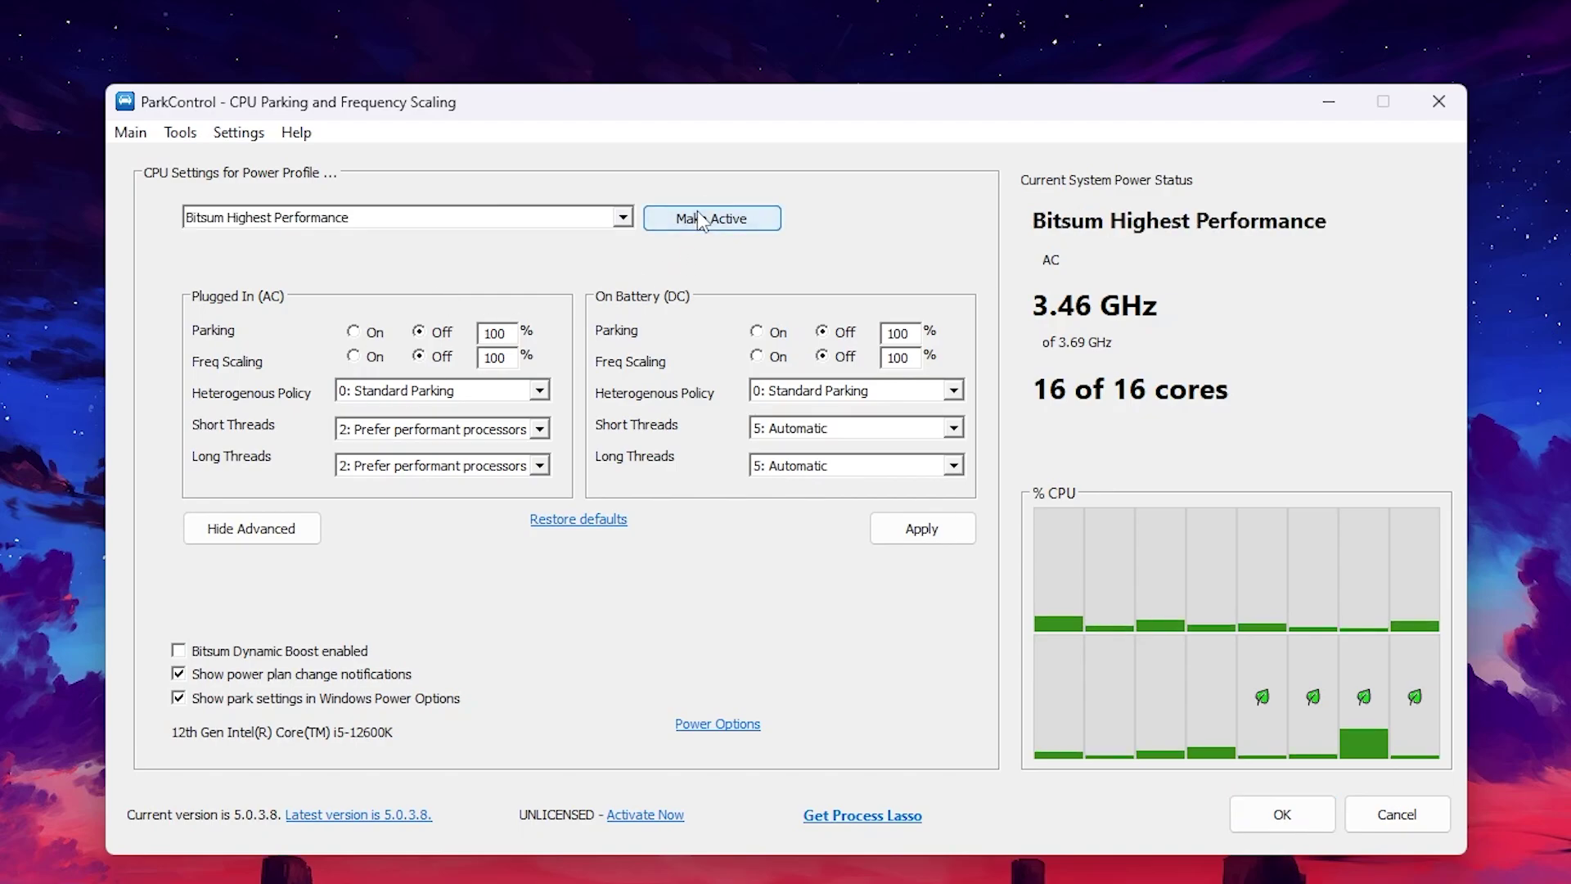
left_click(912, 533)
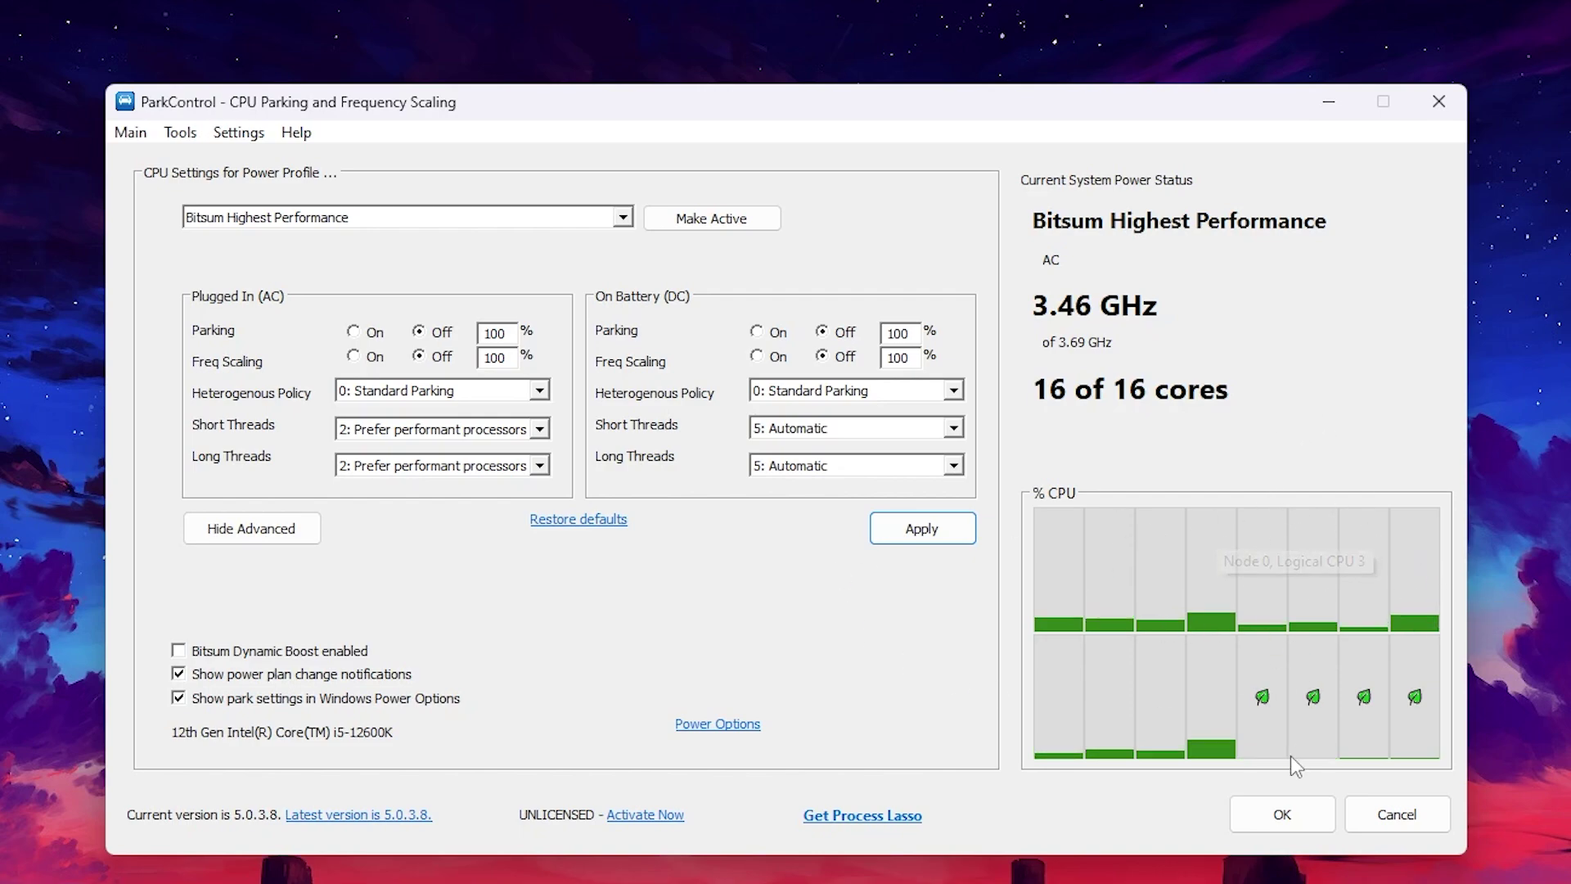
left_click(1281, 814)
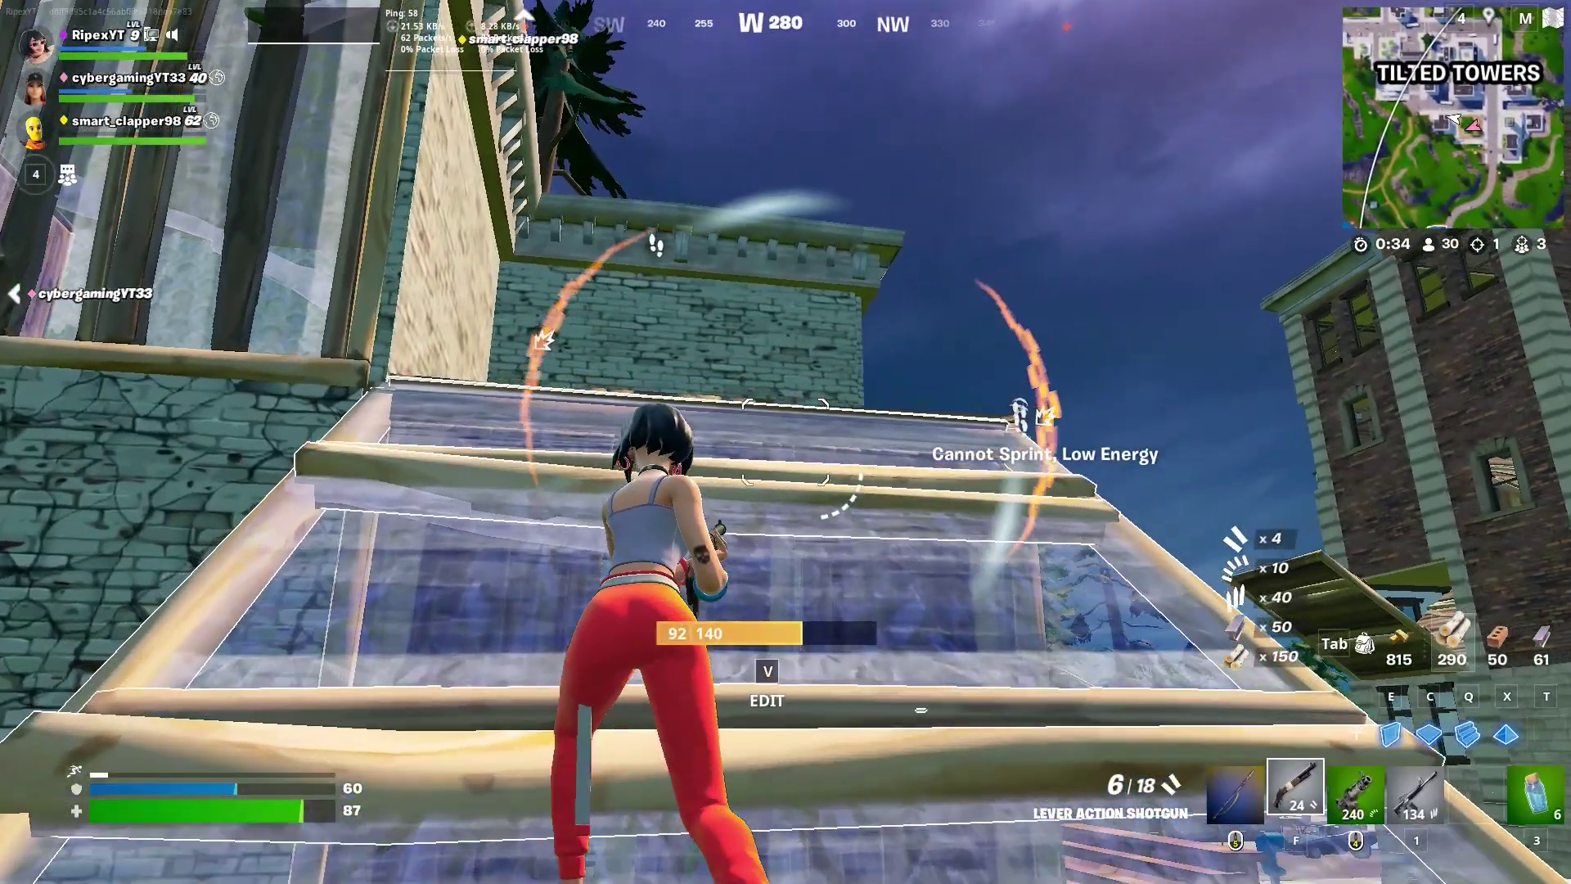
- Send W, Space and 1 key presses to the active window
key("w")
key("space")
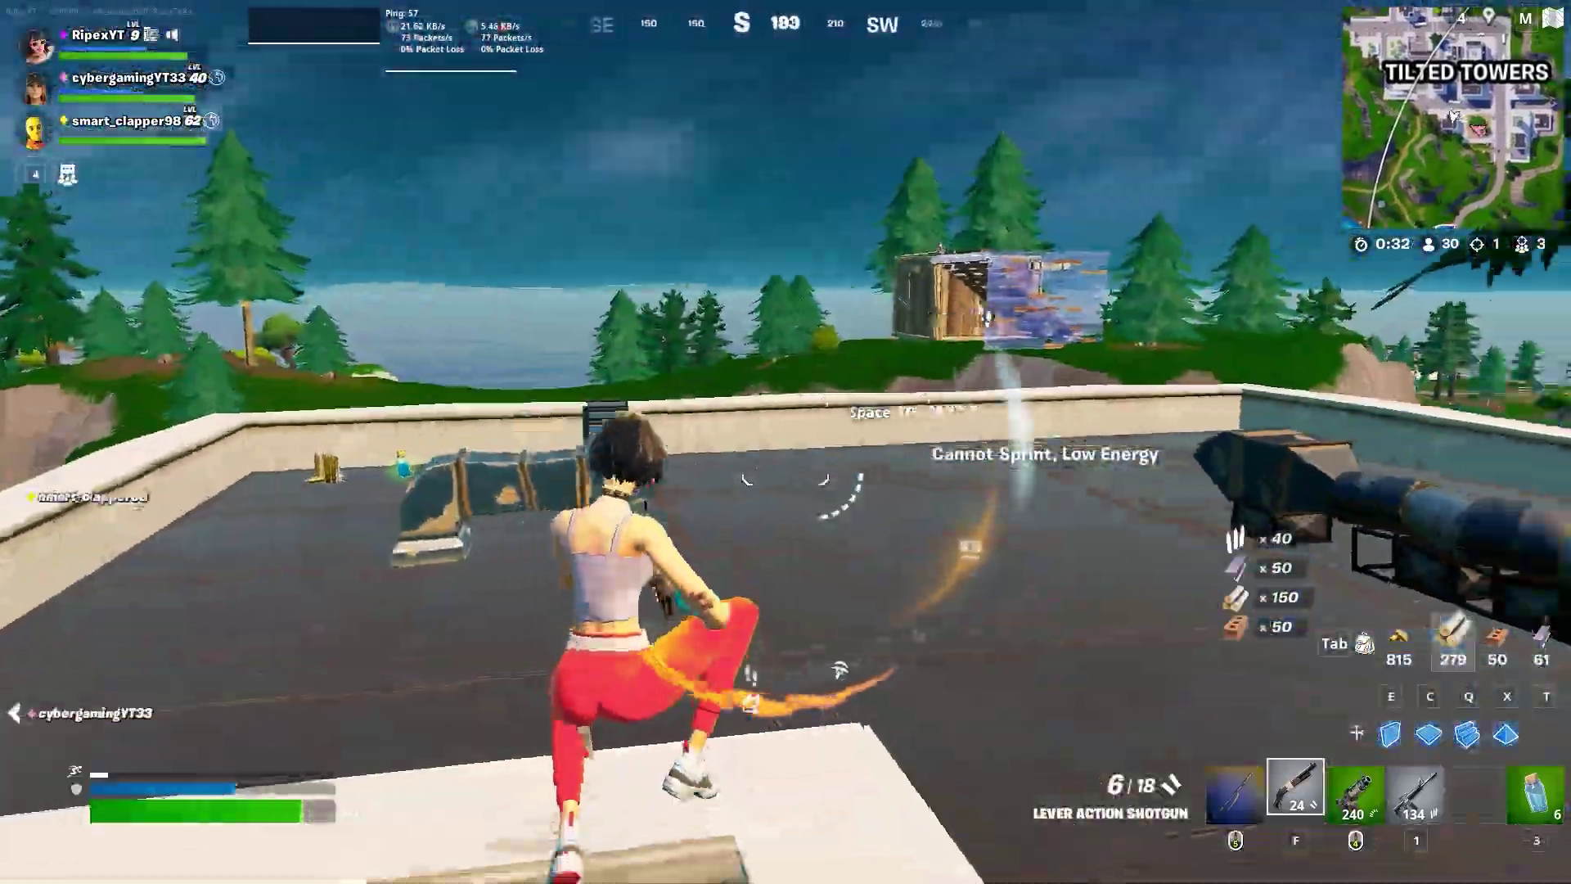
key("w")
key("1")
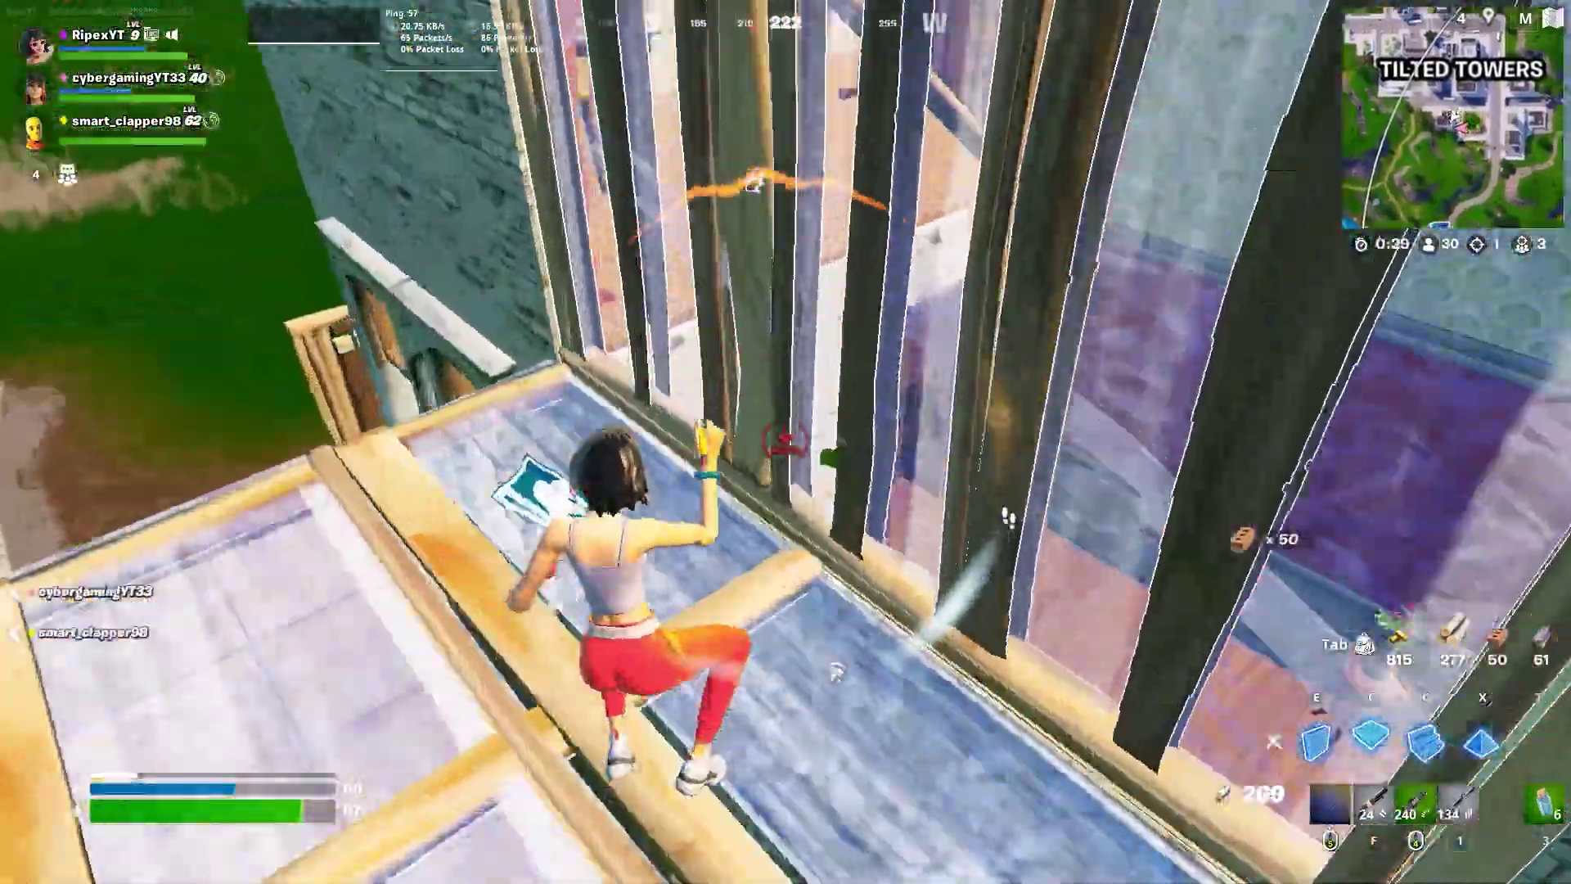
key("w")
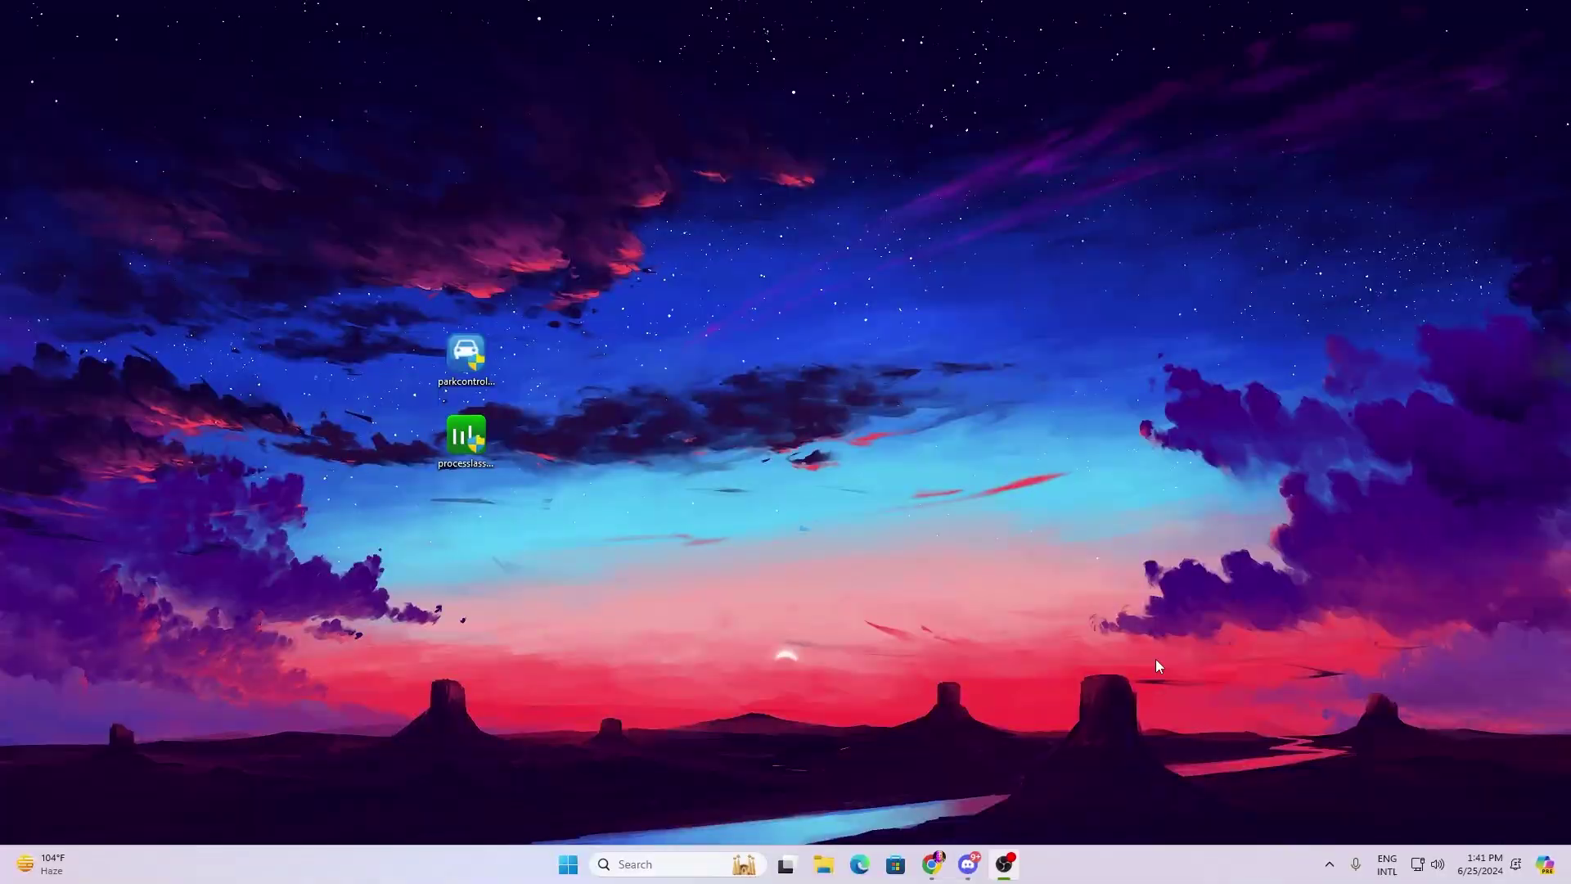
- Search 'power', choose the Bitsum Highest Performance plan and open its advanced power settings
left_click(635, 864)
type("power")
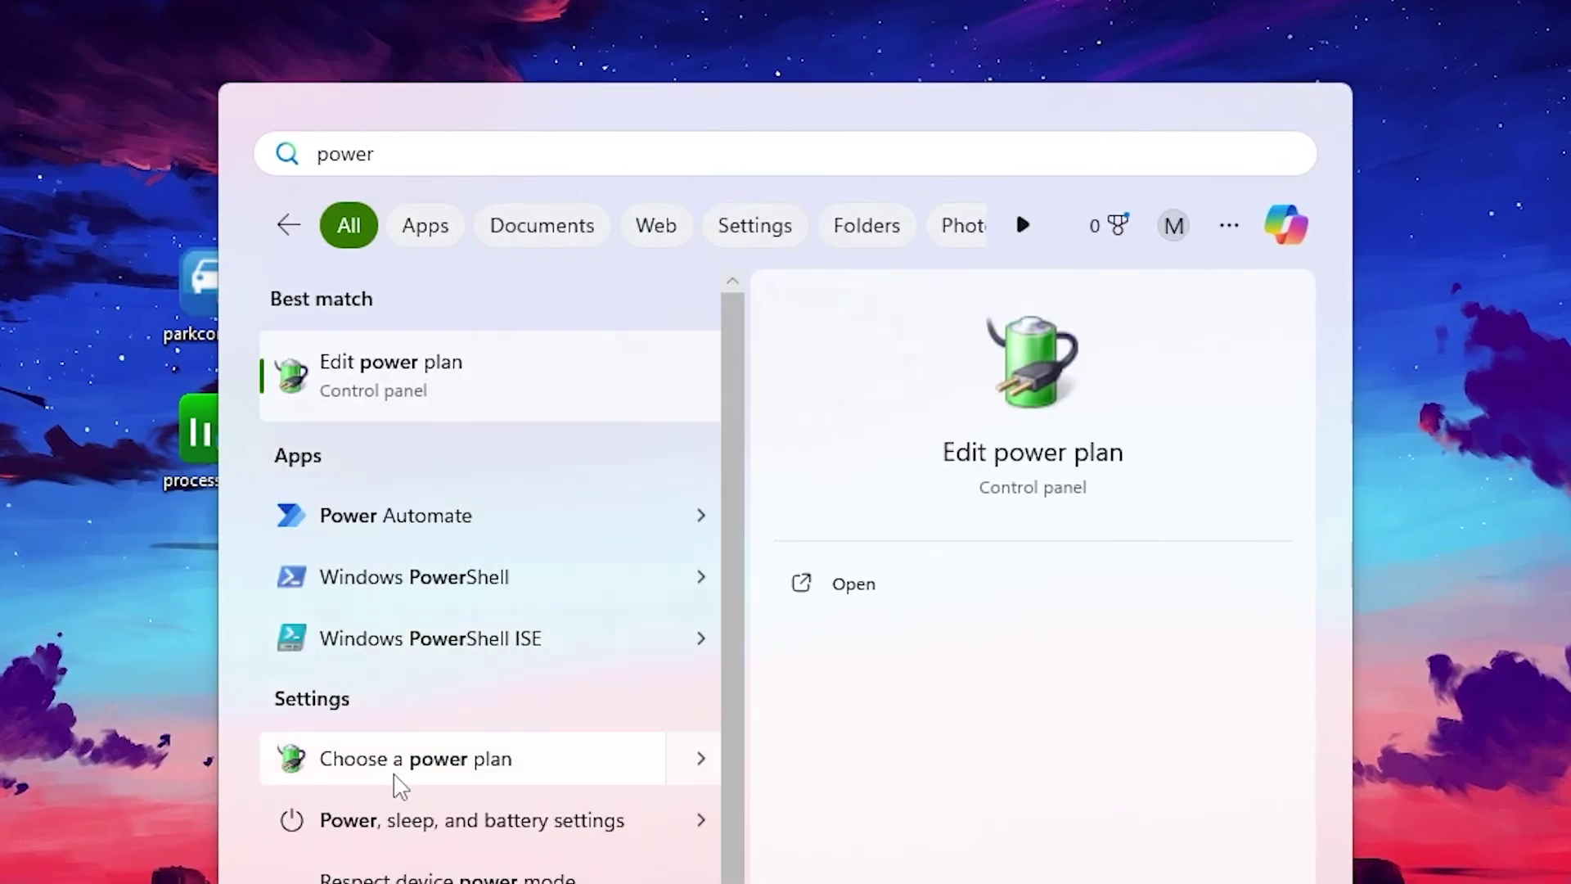
left_click(435, 769)
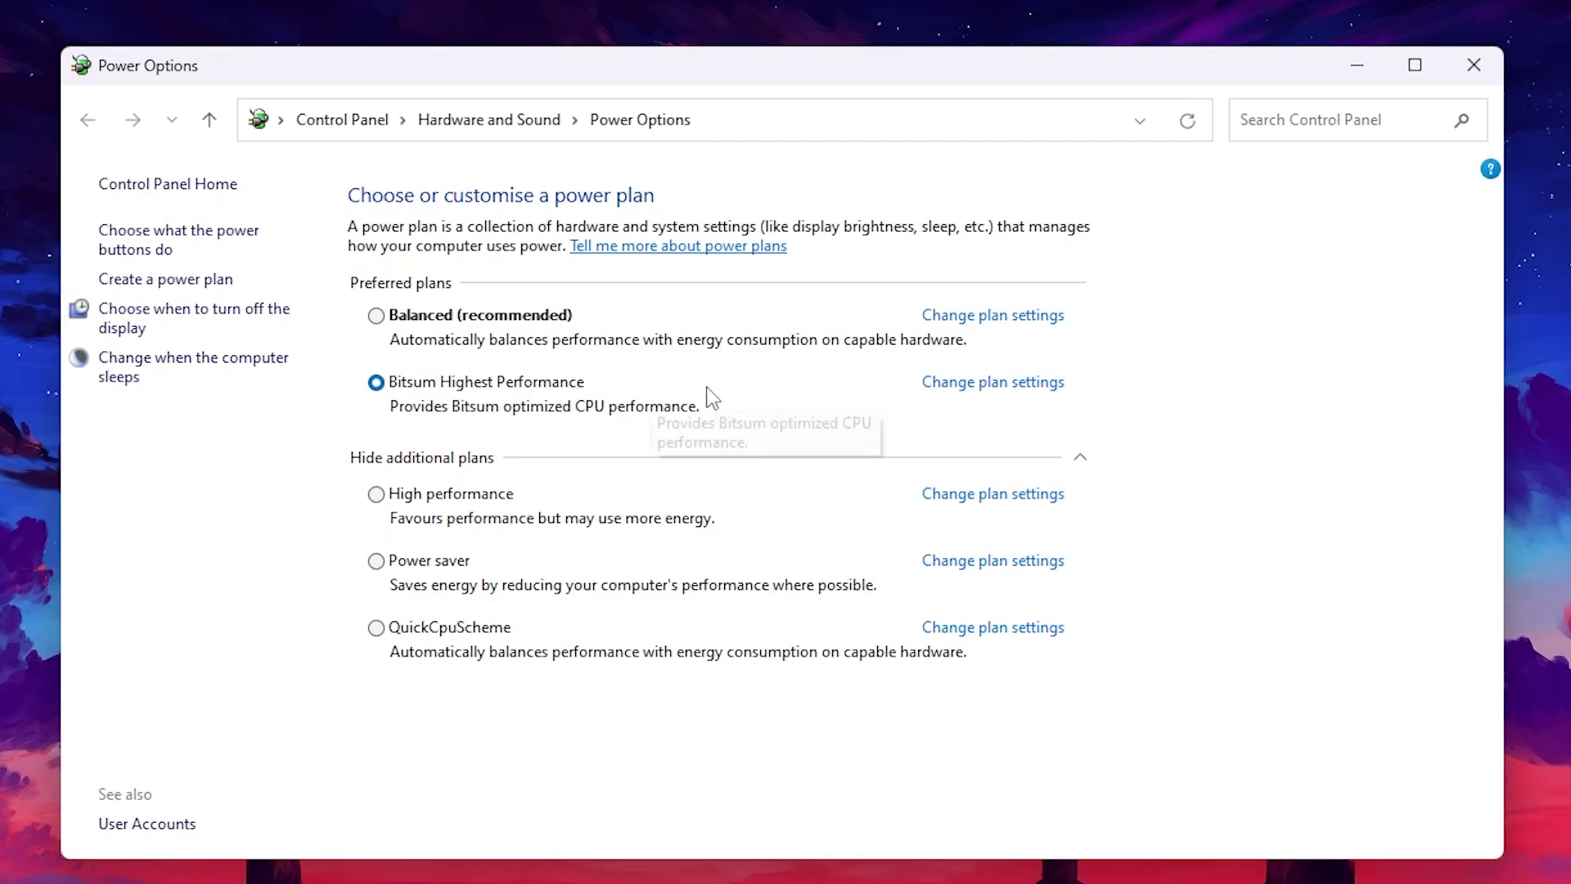
left_click(1009, 385)
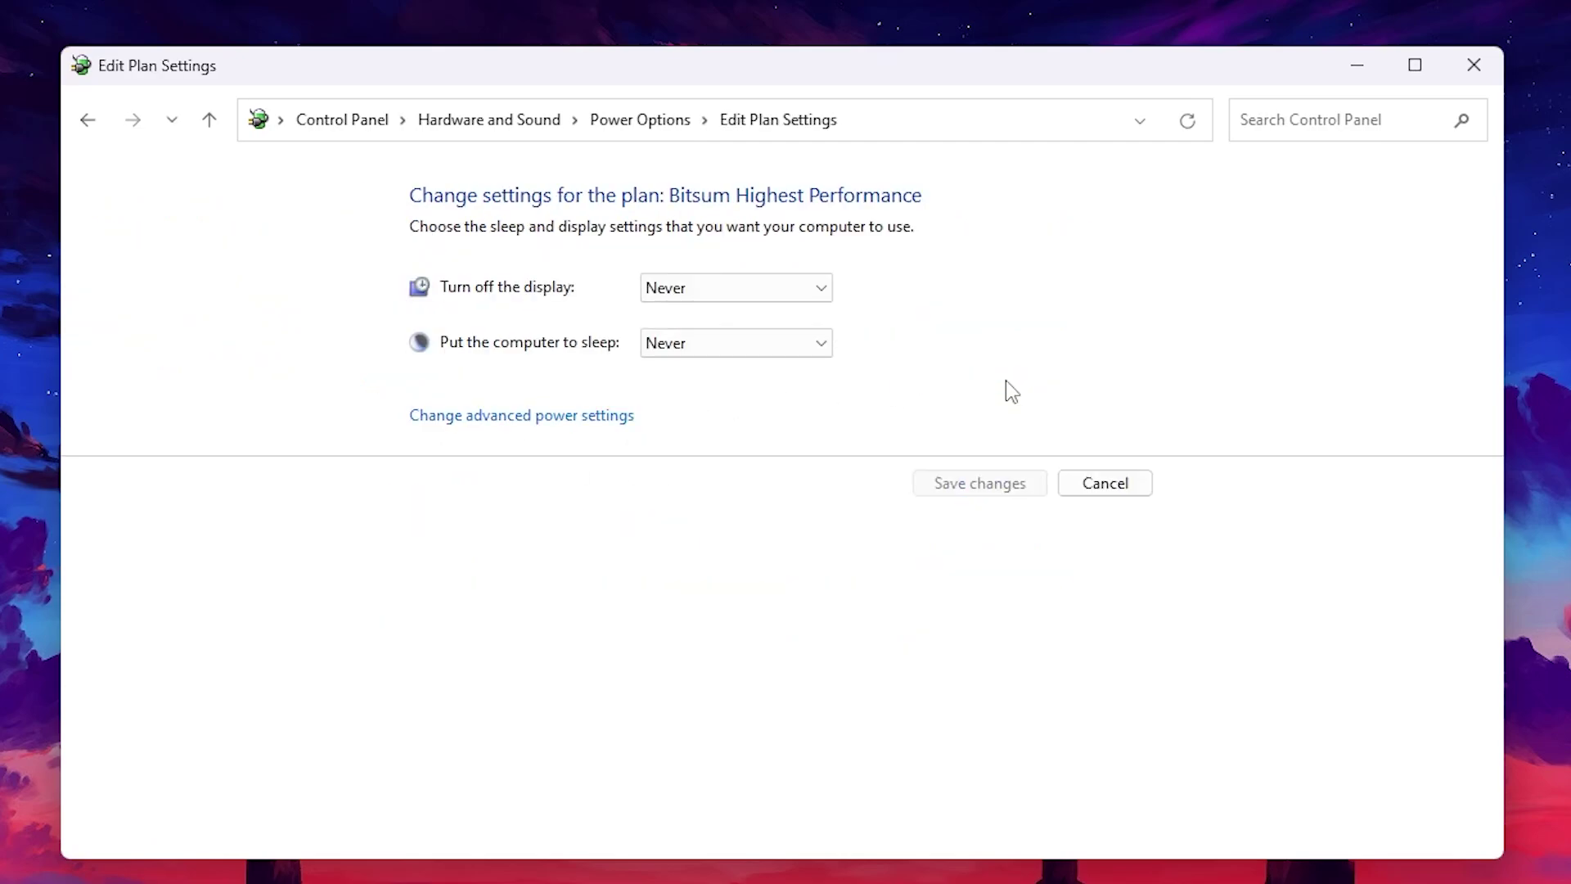
left_click(531, 419)
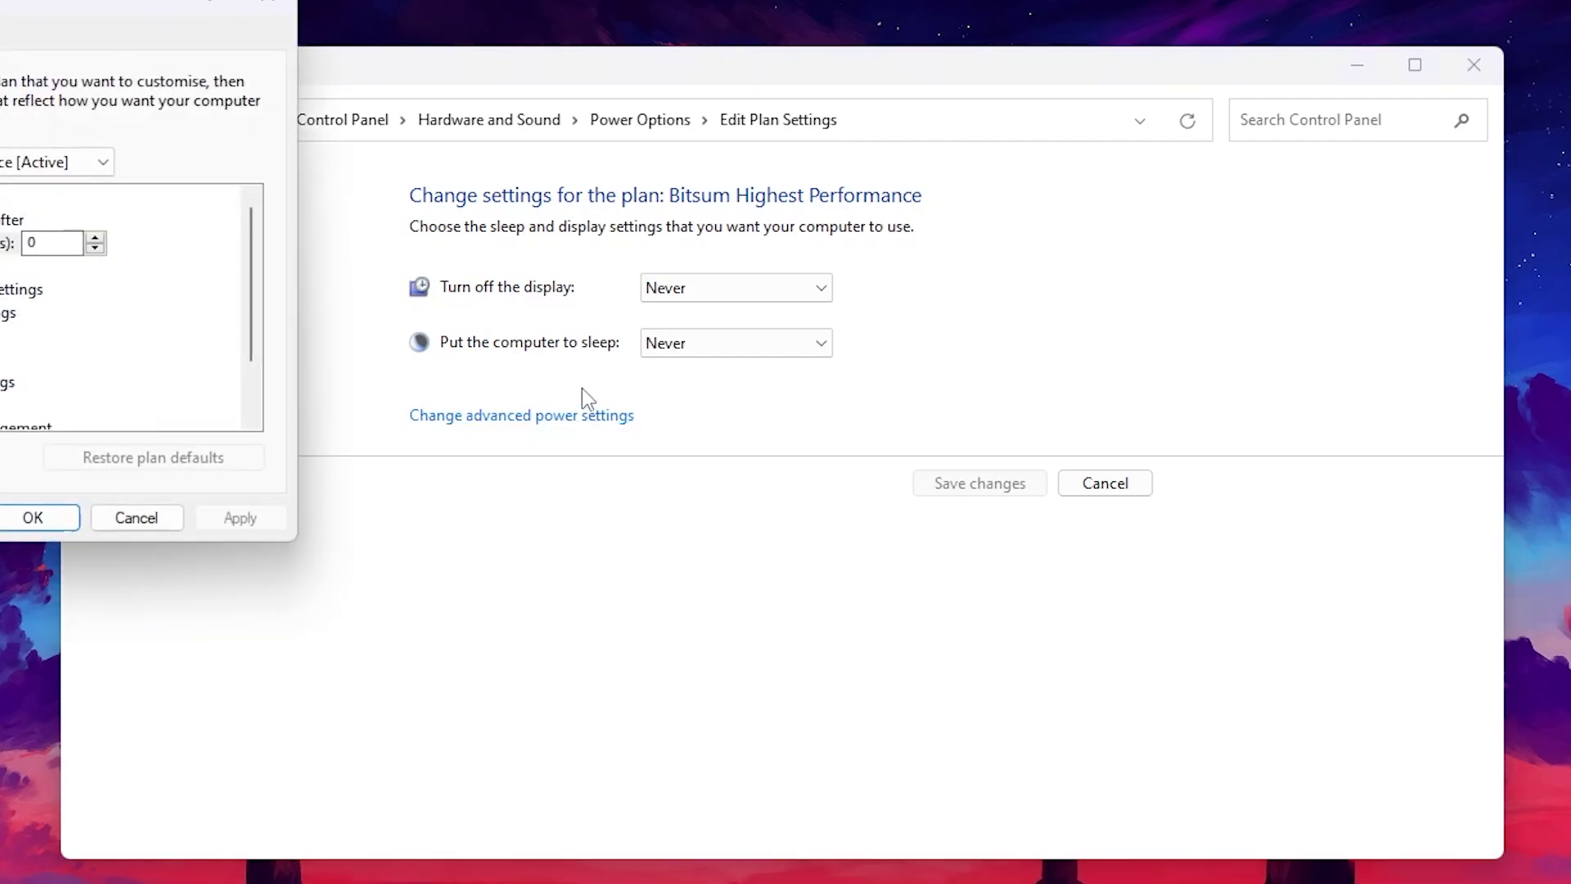
- Under Processor power management, set Minimum processor state to 95% and apply
left_click_drag(25, 13, 653, 156)
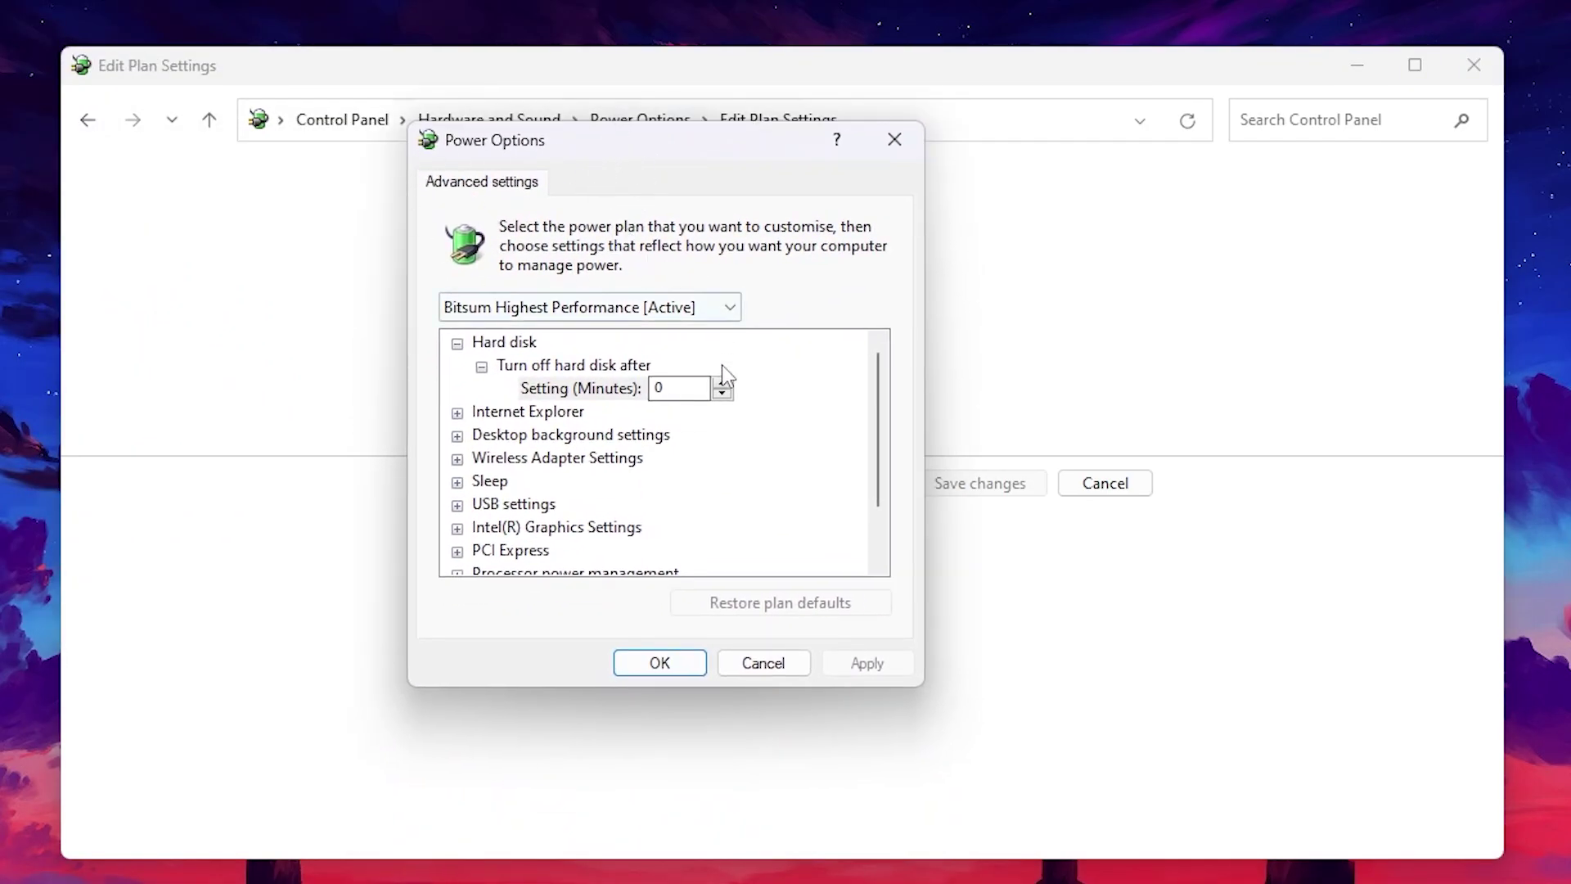
scroll(587, 471, "down", 1)
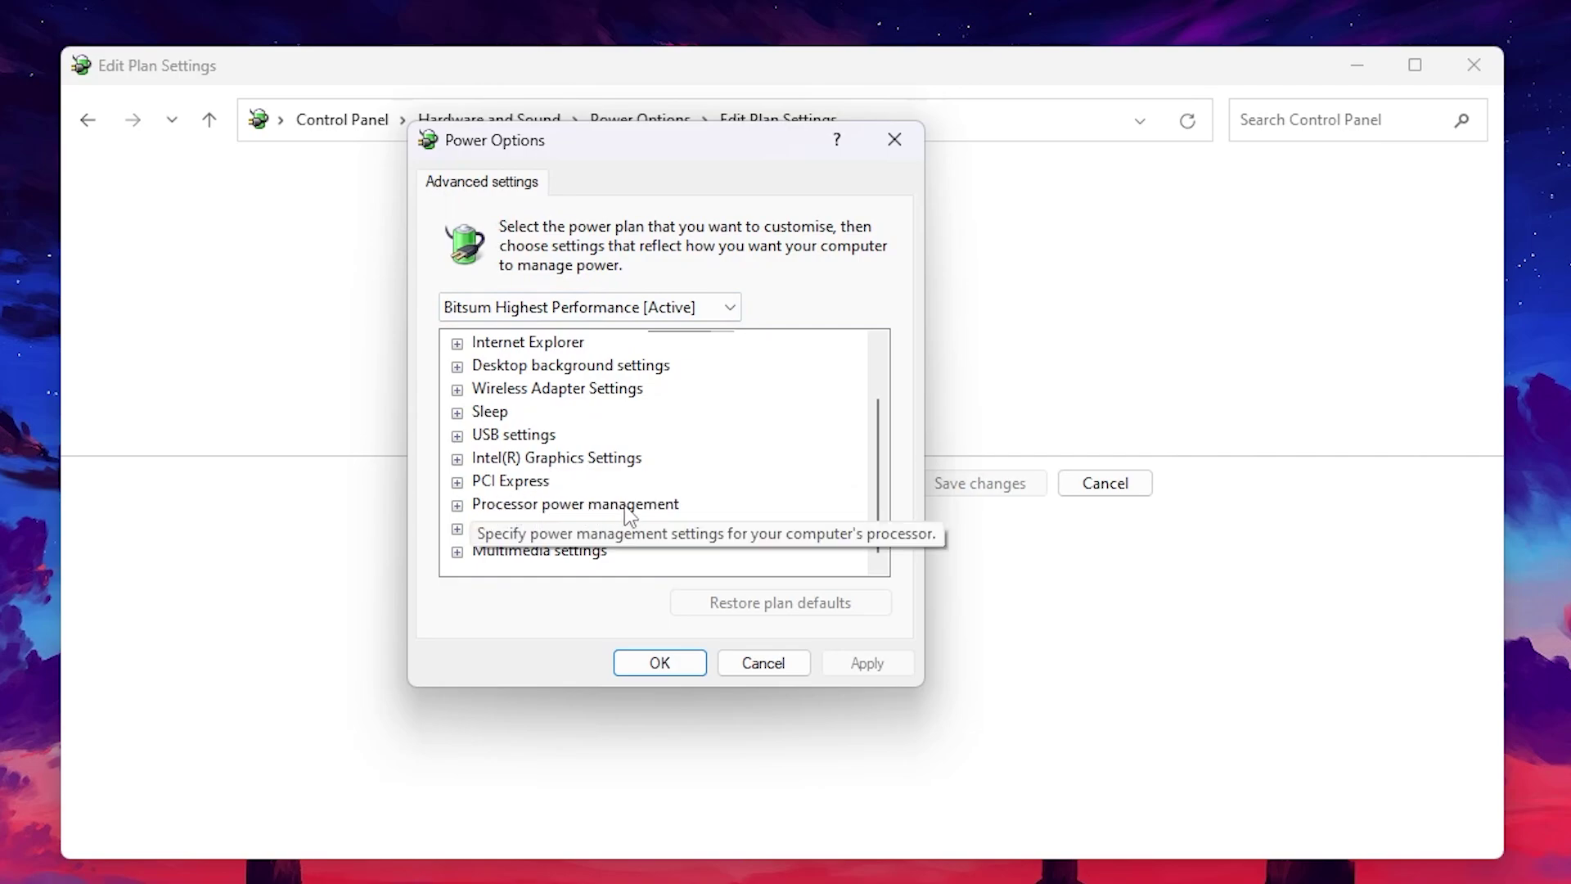
left_click(456, 507)
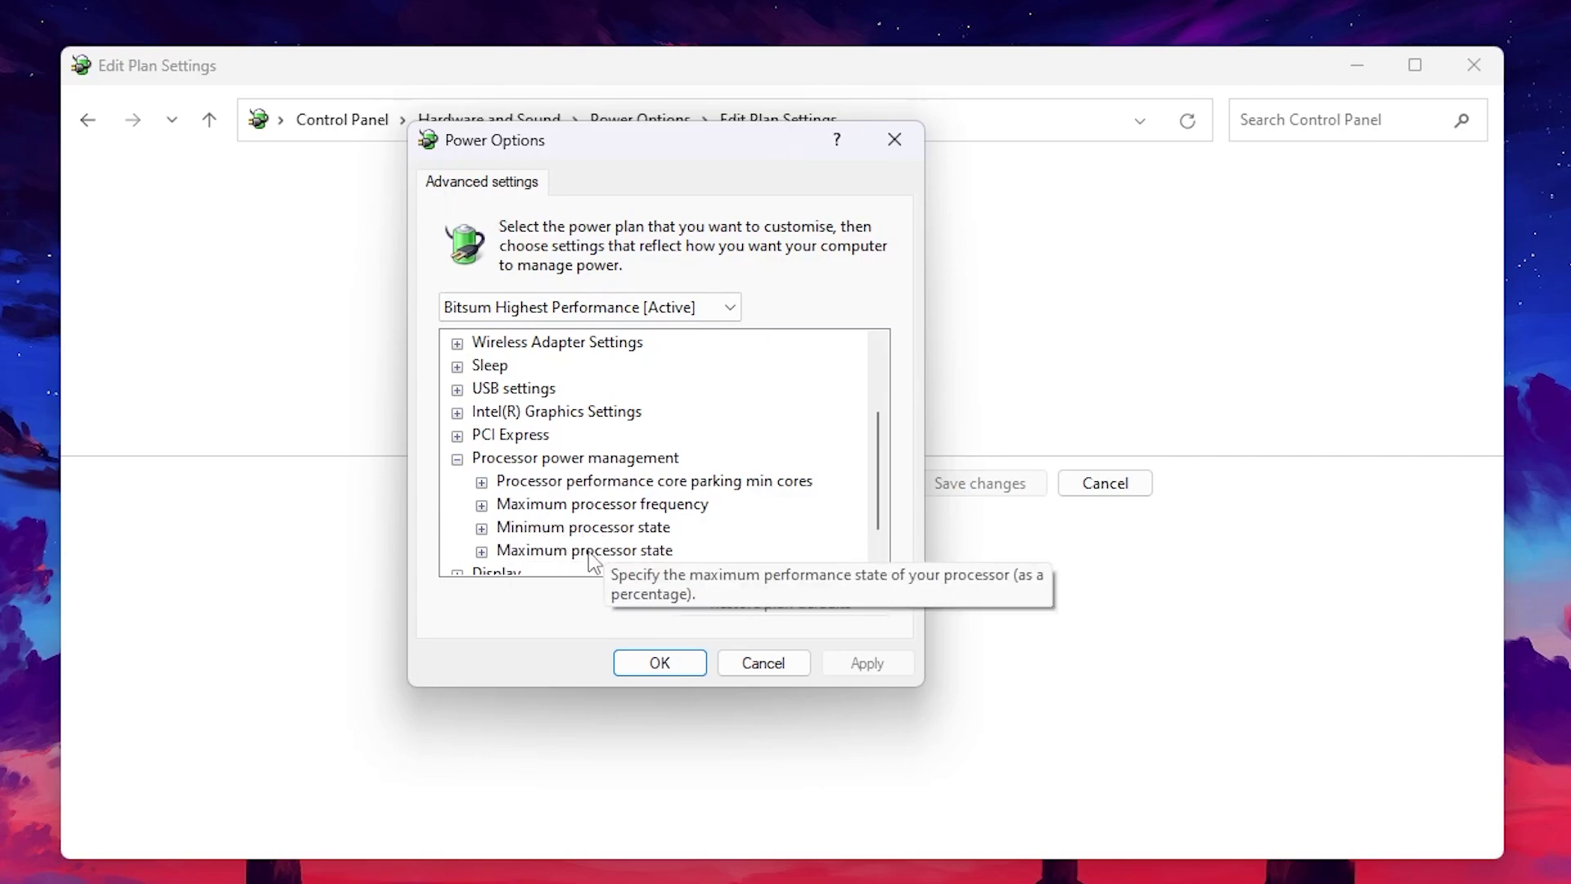
left_click(482, 527)
left_click(597, 551)
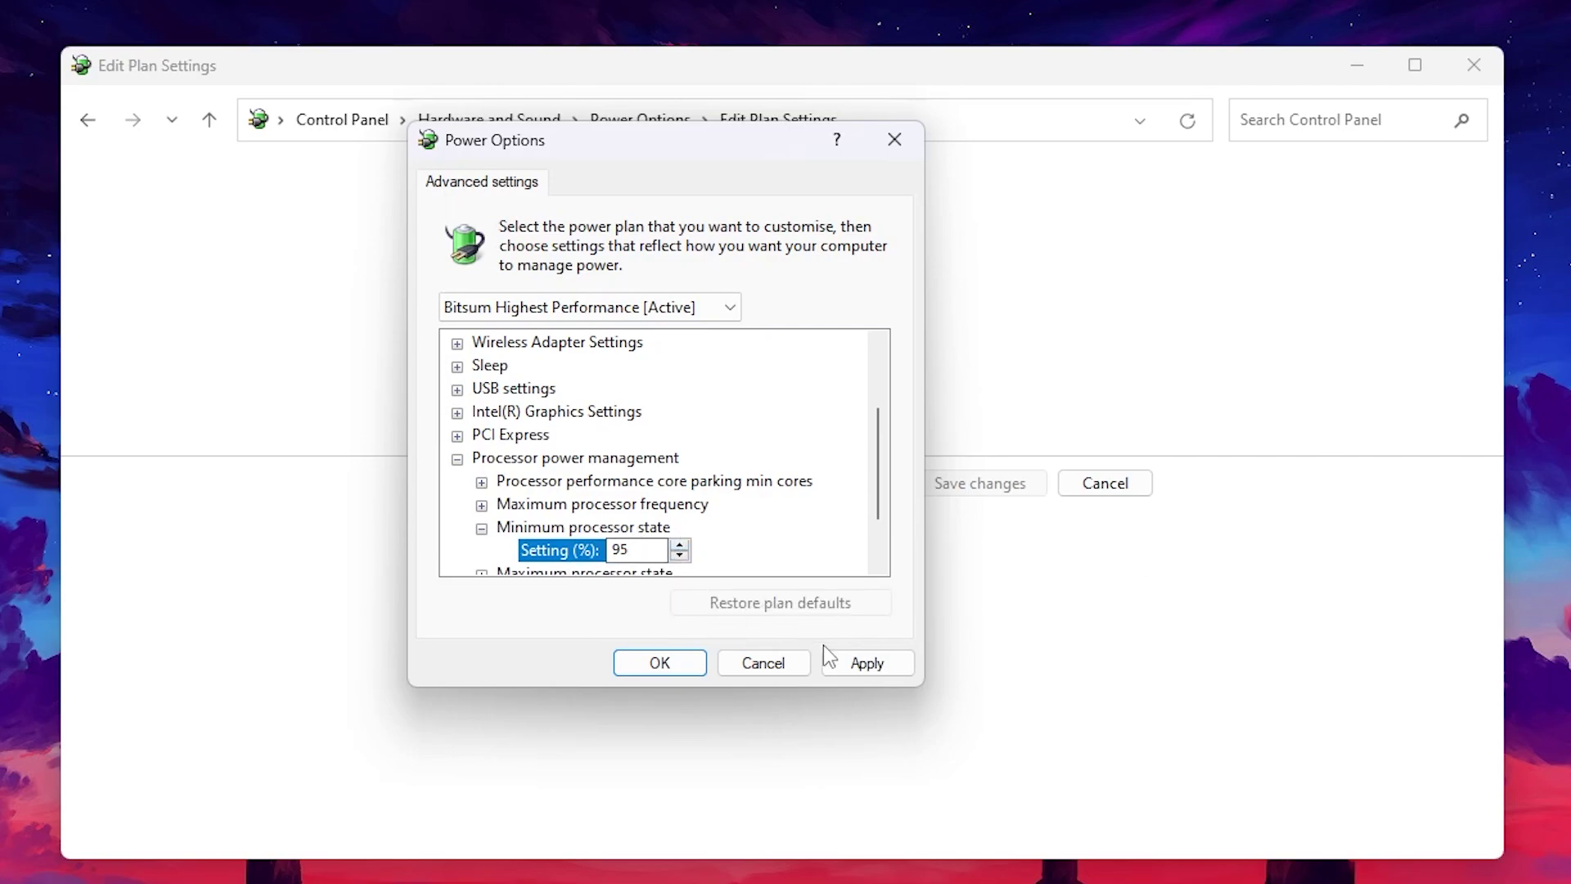
left_click(856, 670)
- Set Maximum processor state to 95, apply, and close the dialog with OK
scroll(805, 421, "down", 1)
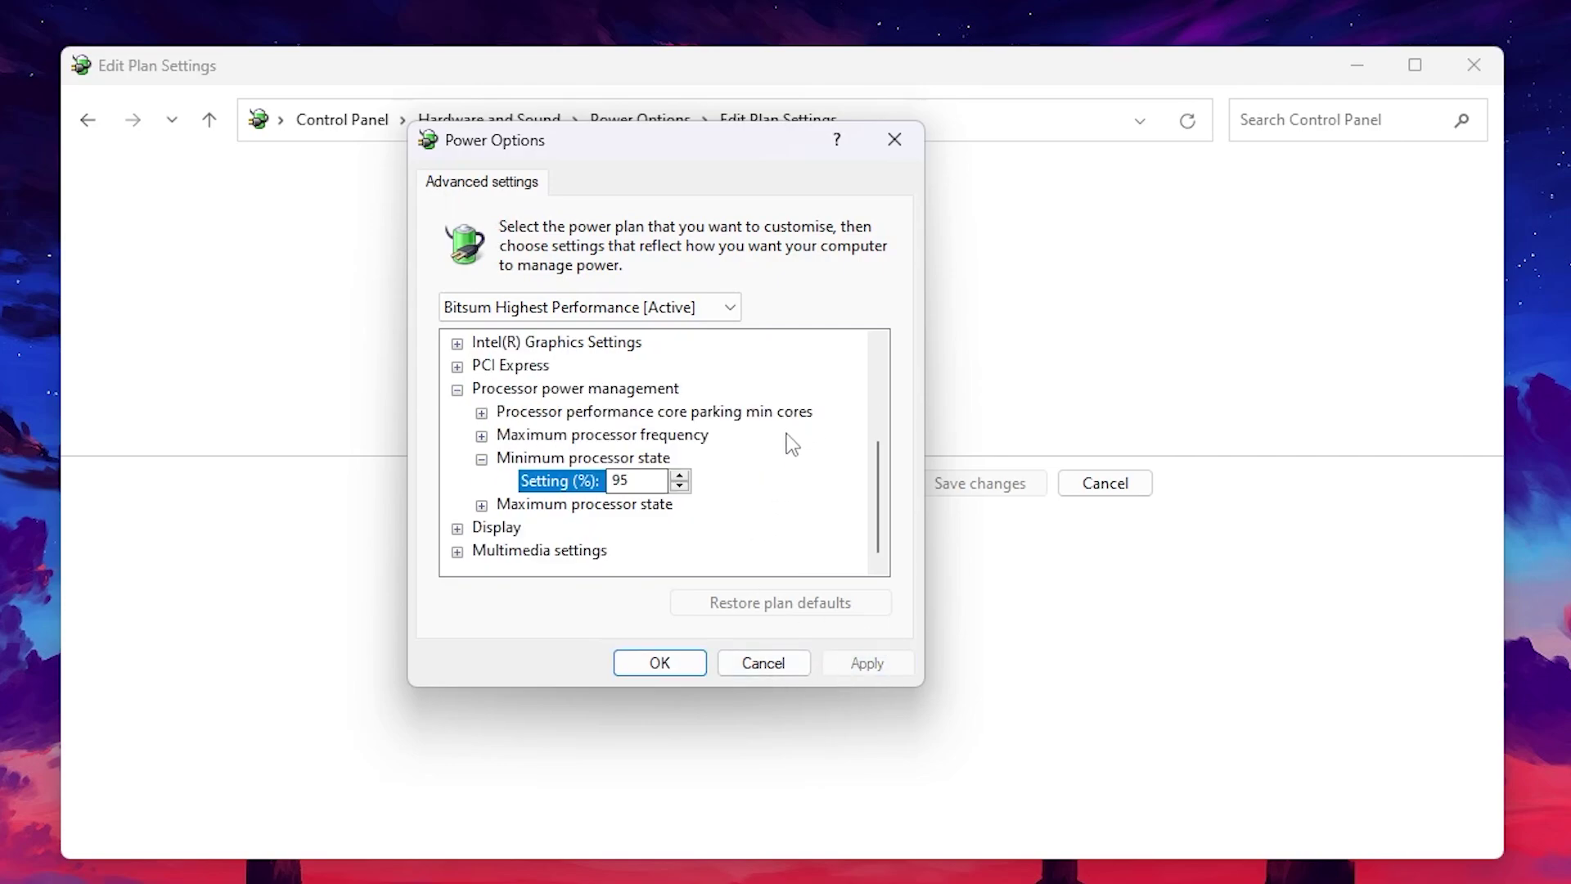
left_click(481, 505)
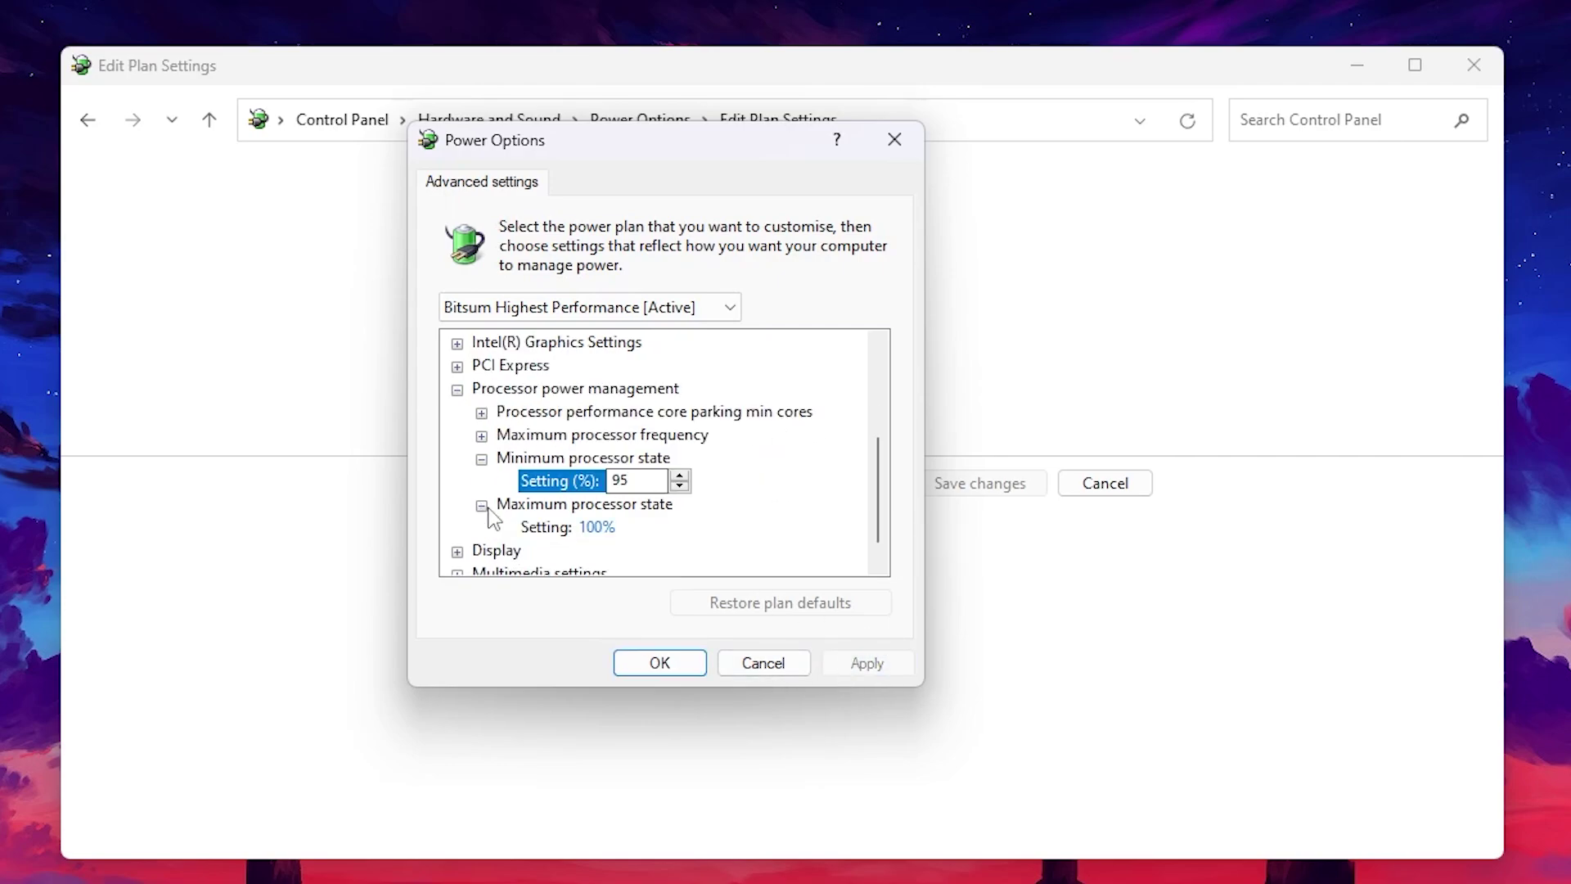
left_click(602, 528)
left_click(578, 537)
type("95")
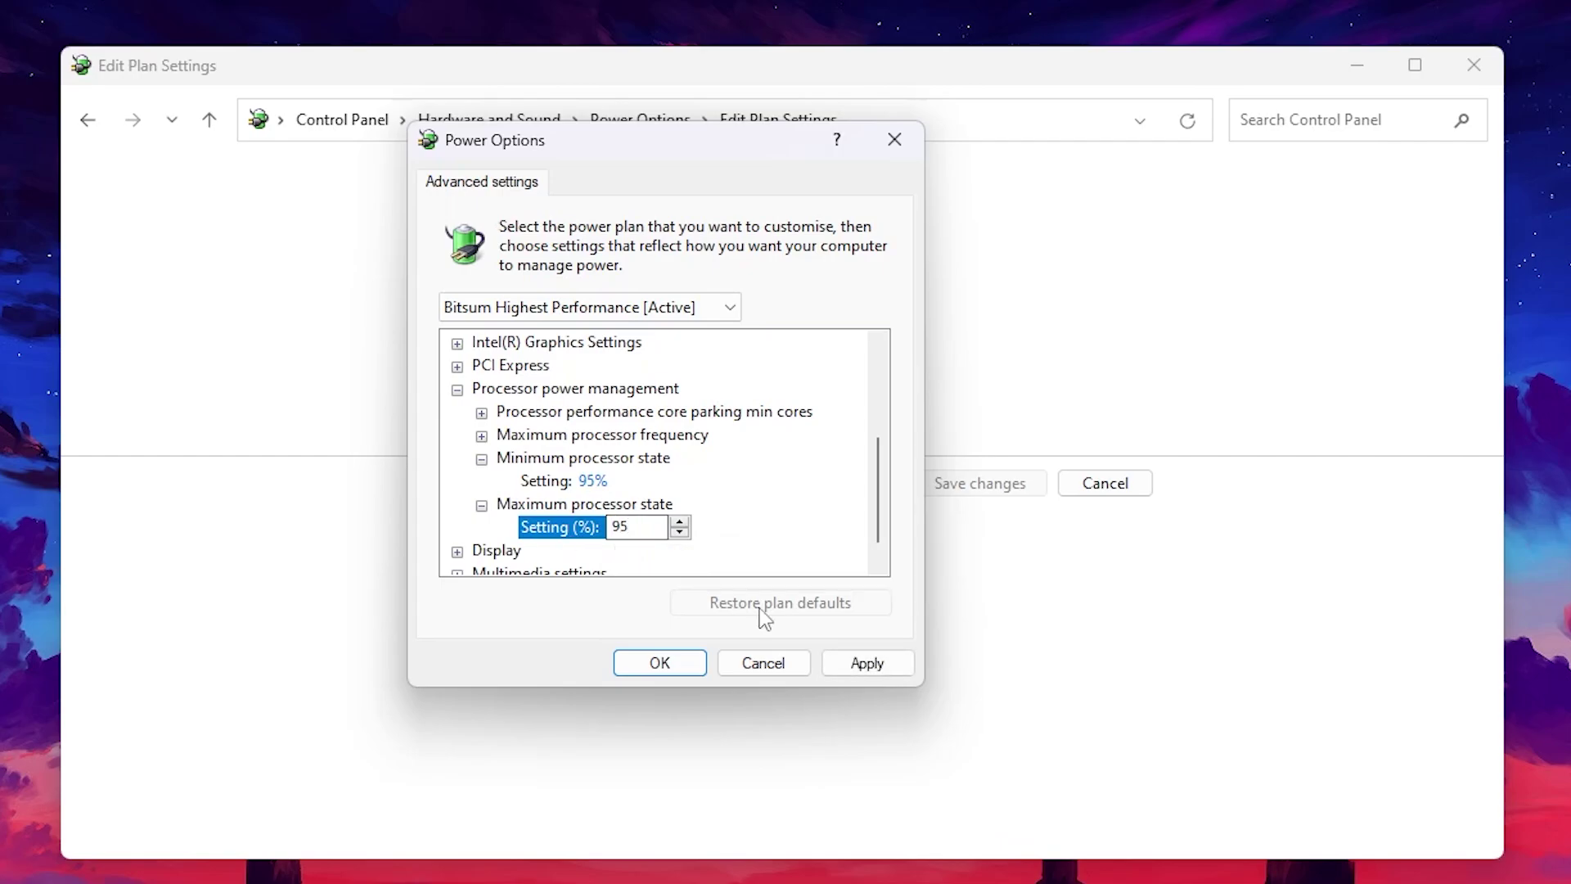
left_click(864, 664)
left_click(654, 667)
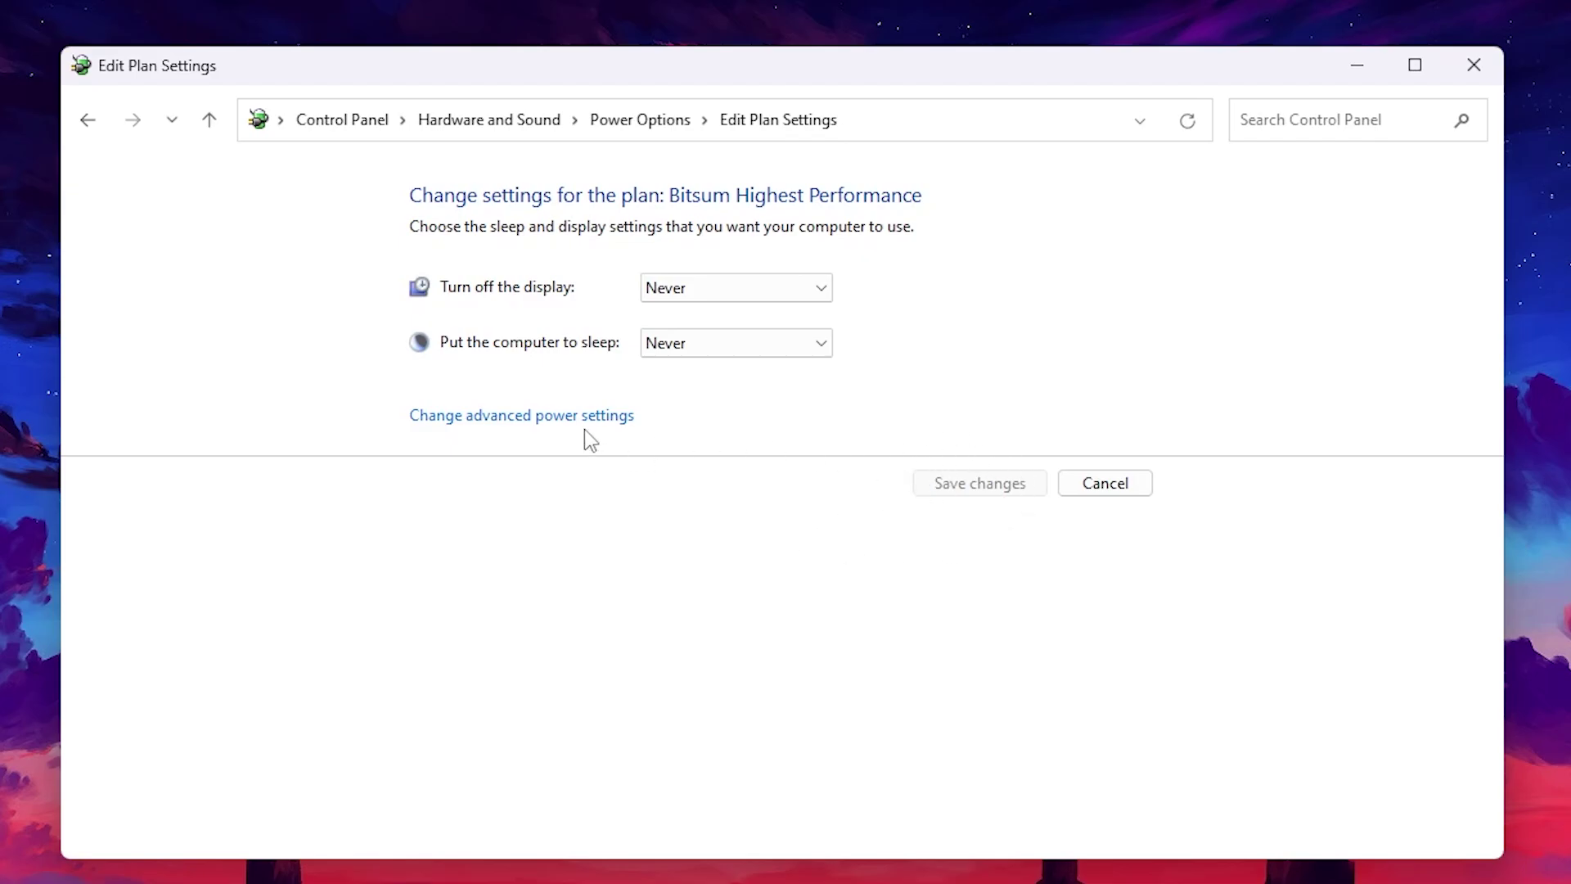
- Close plan settings and install Process Lasso, accepting the licence, components and install location
left_click(1473, 65)
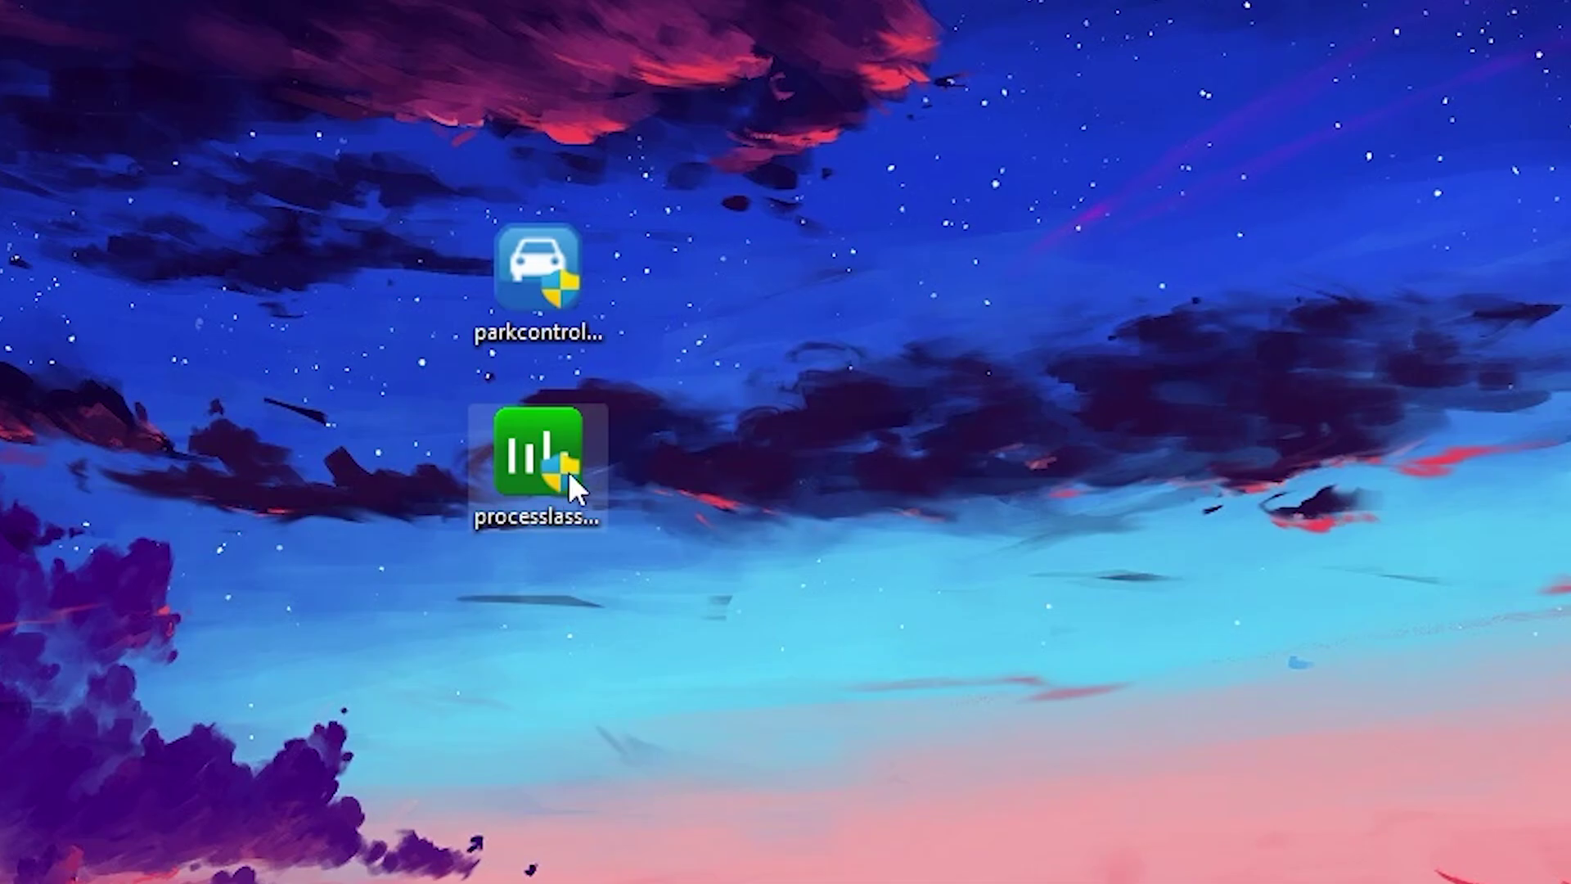
left_click_drag(564, 470, 735, 284)
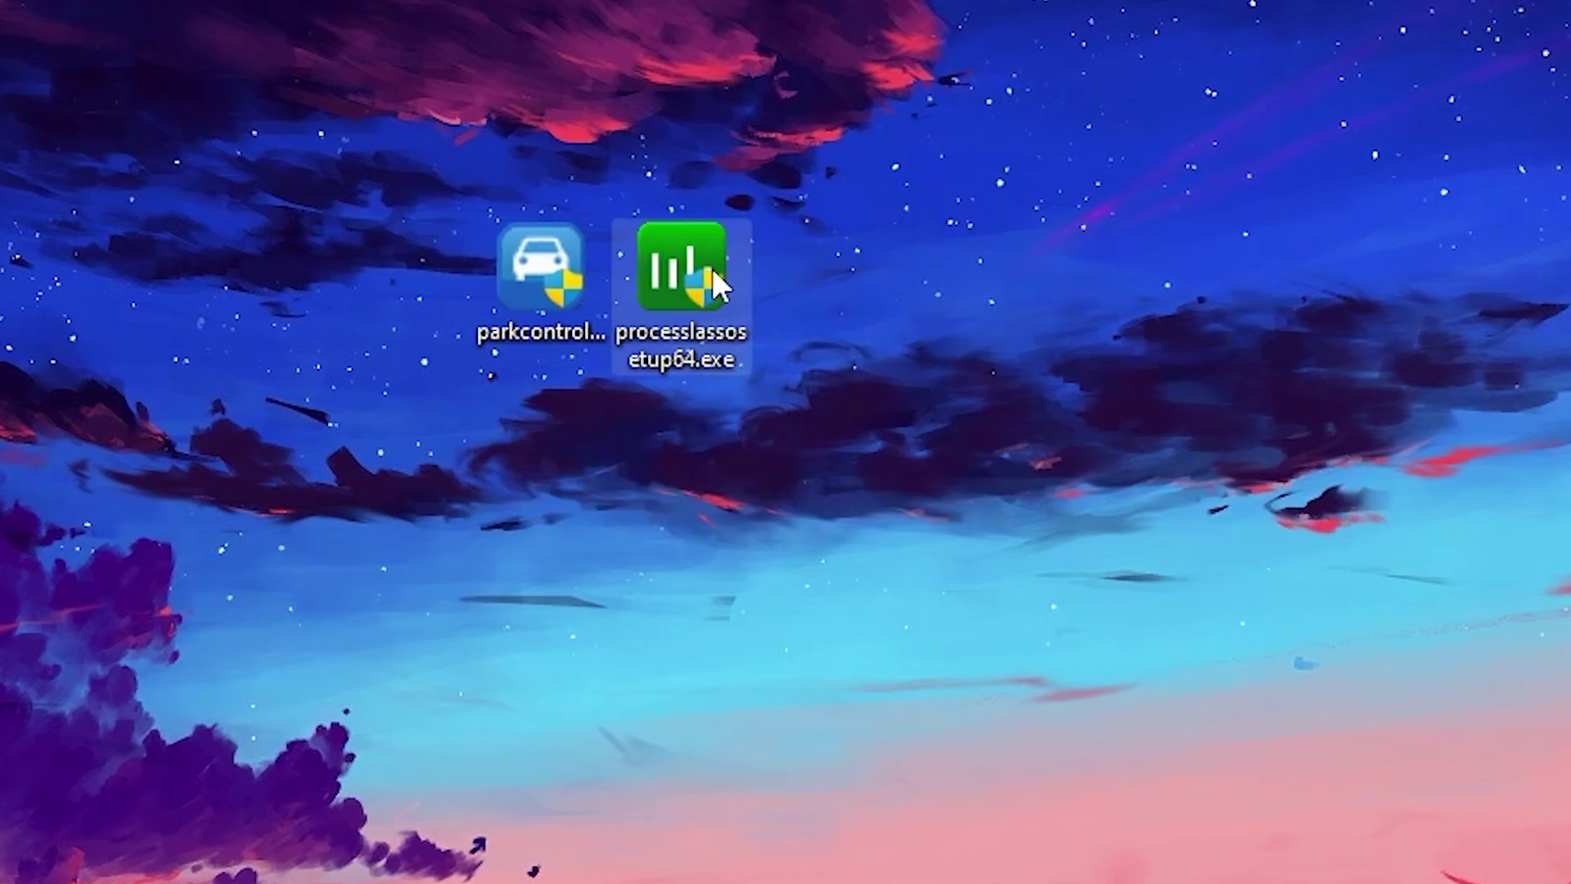
double_click(712, 267)
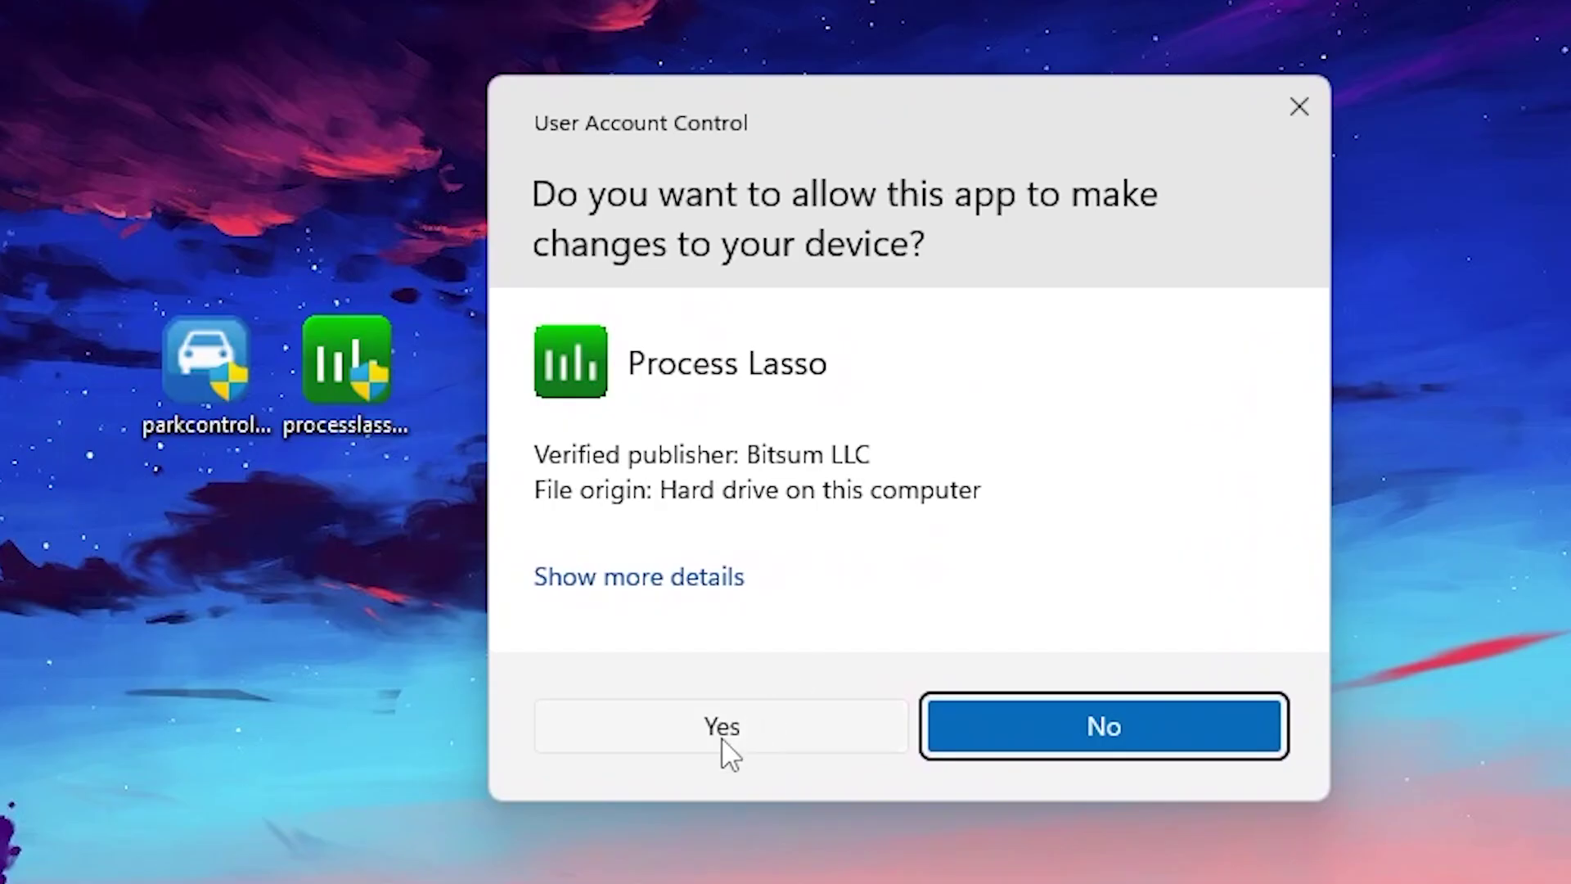
left_click(722, 741)
left_click(942, 618)
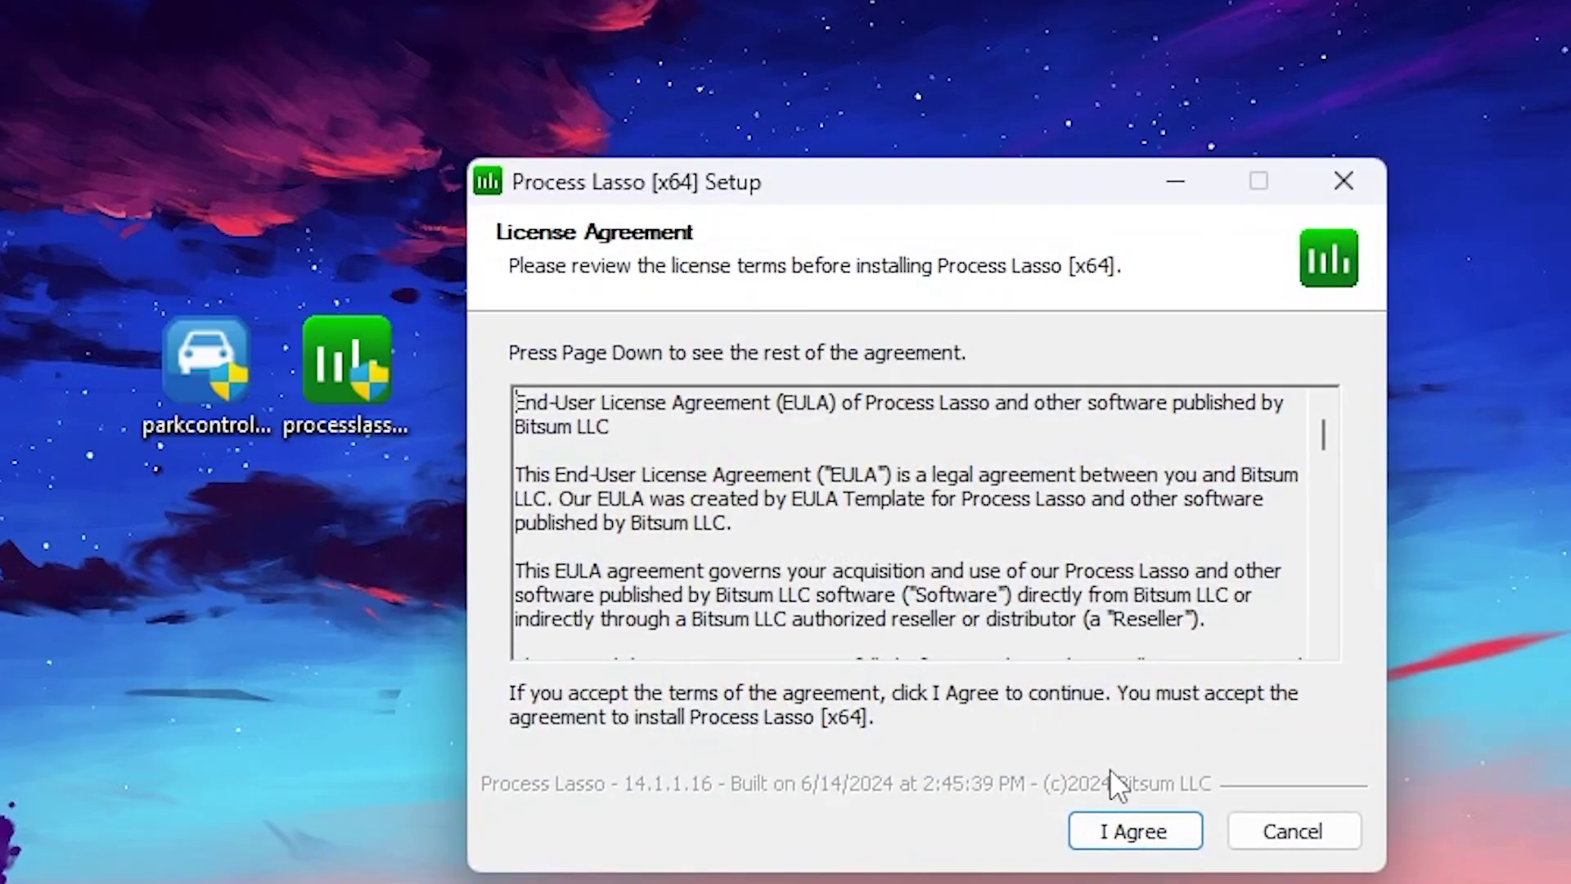
left_click(1131, 828)
left_click(1131, 828)
left_click(1132, 828)
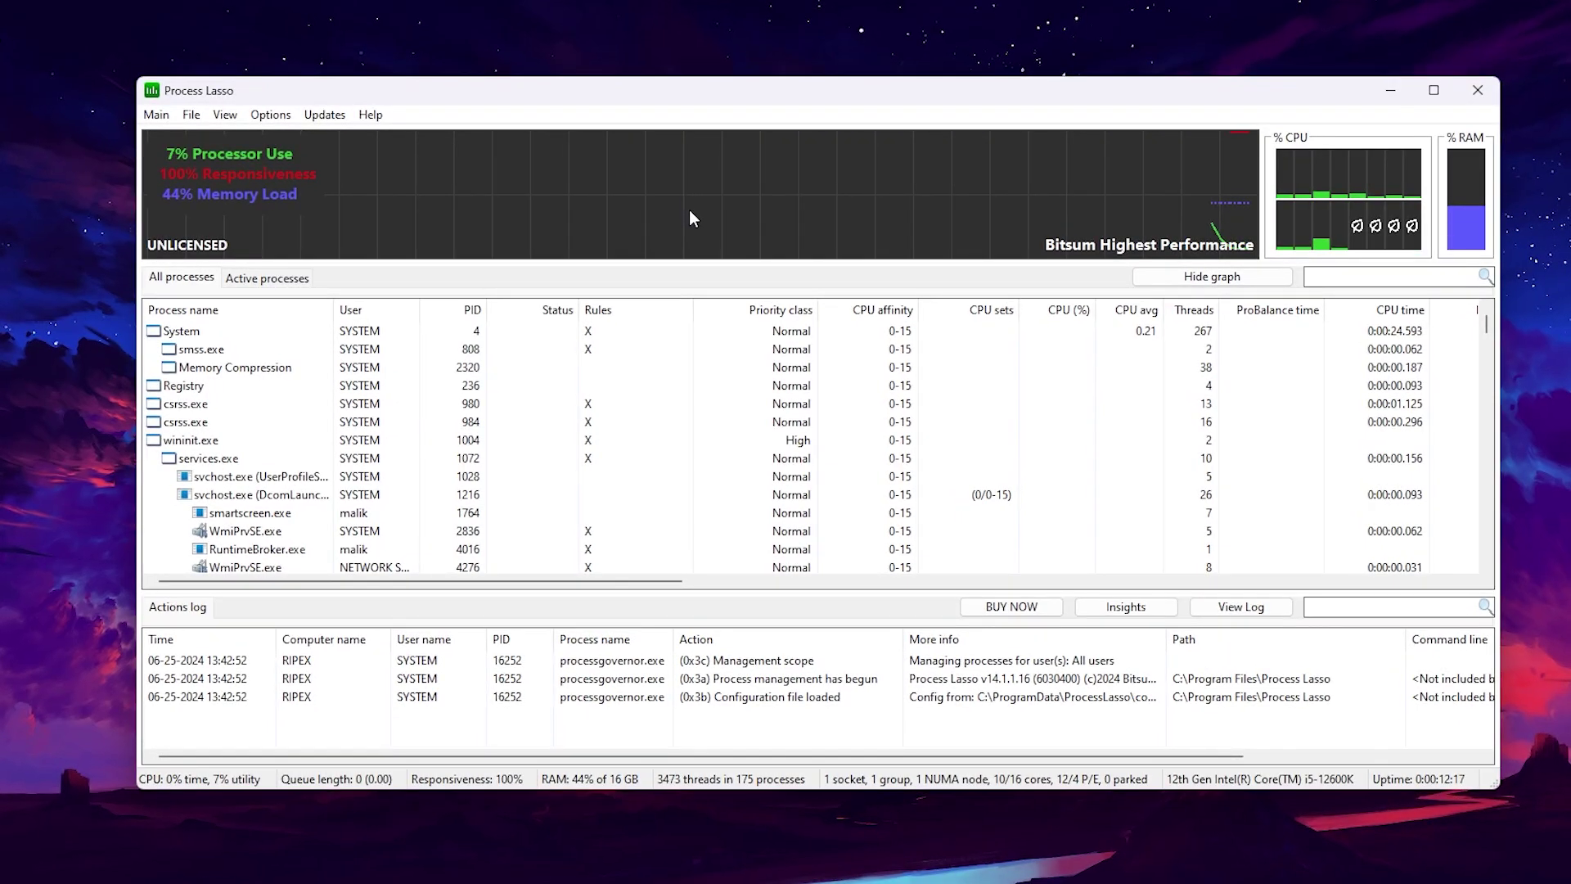
- Check the Active Power Profile under Main, then return Process Lasso to the front over Fortnite
left_click(157, 116)
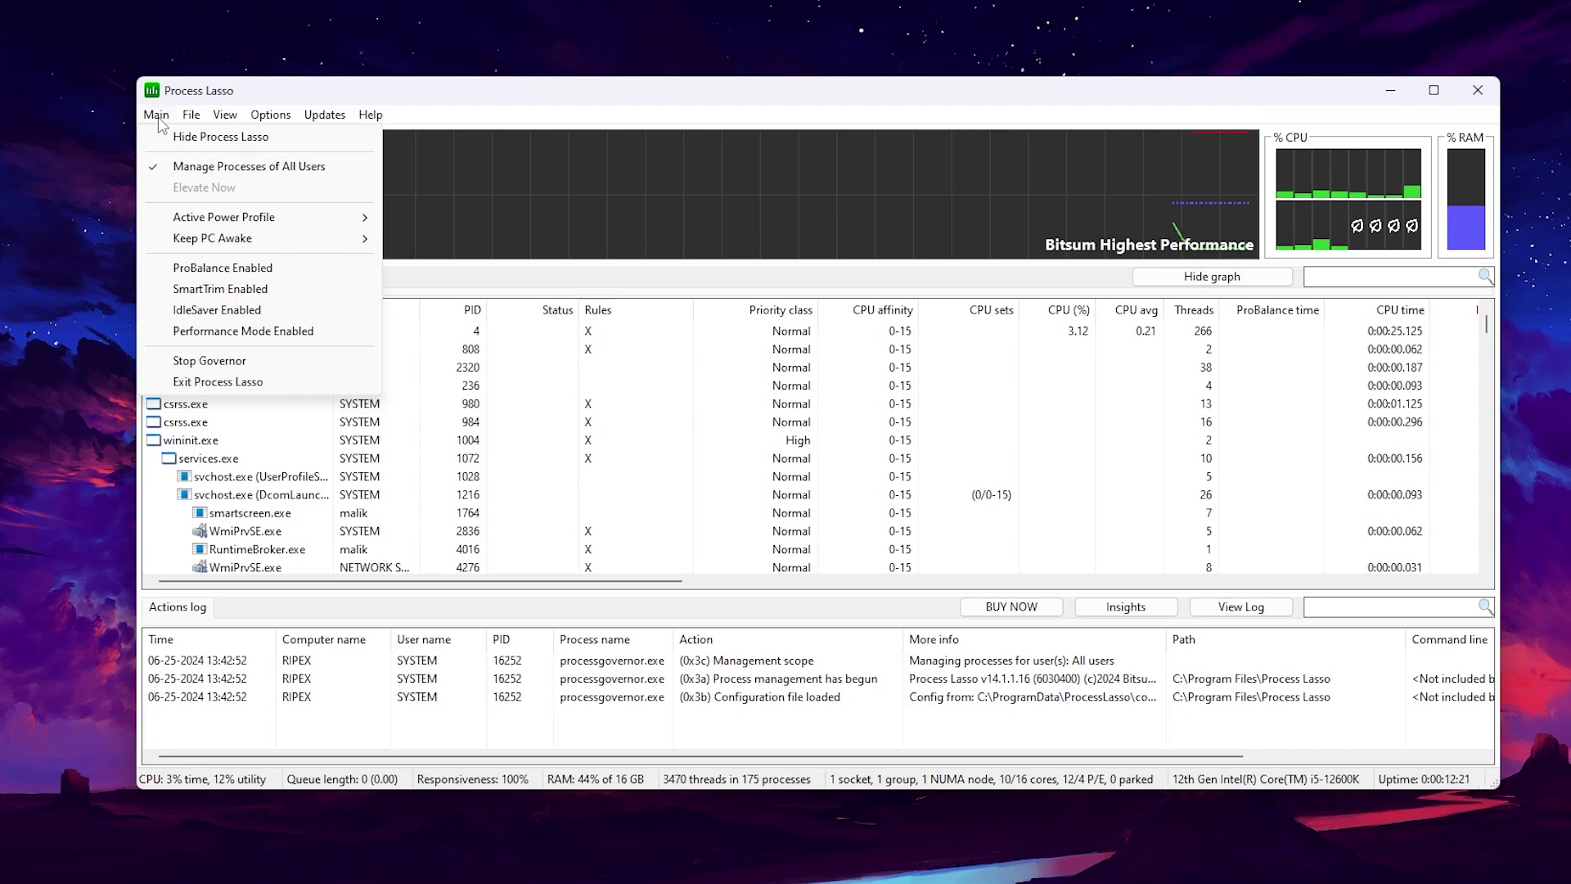
mouse_move(276, 226)
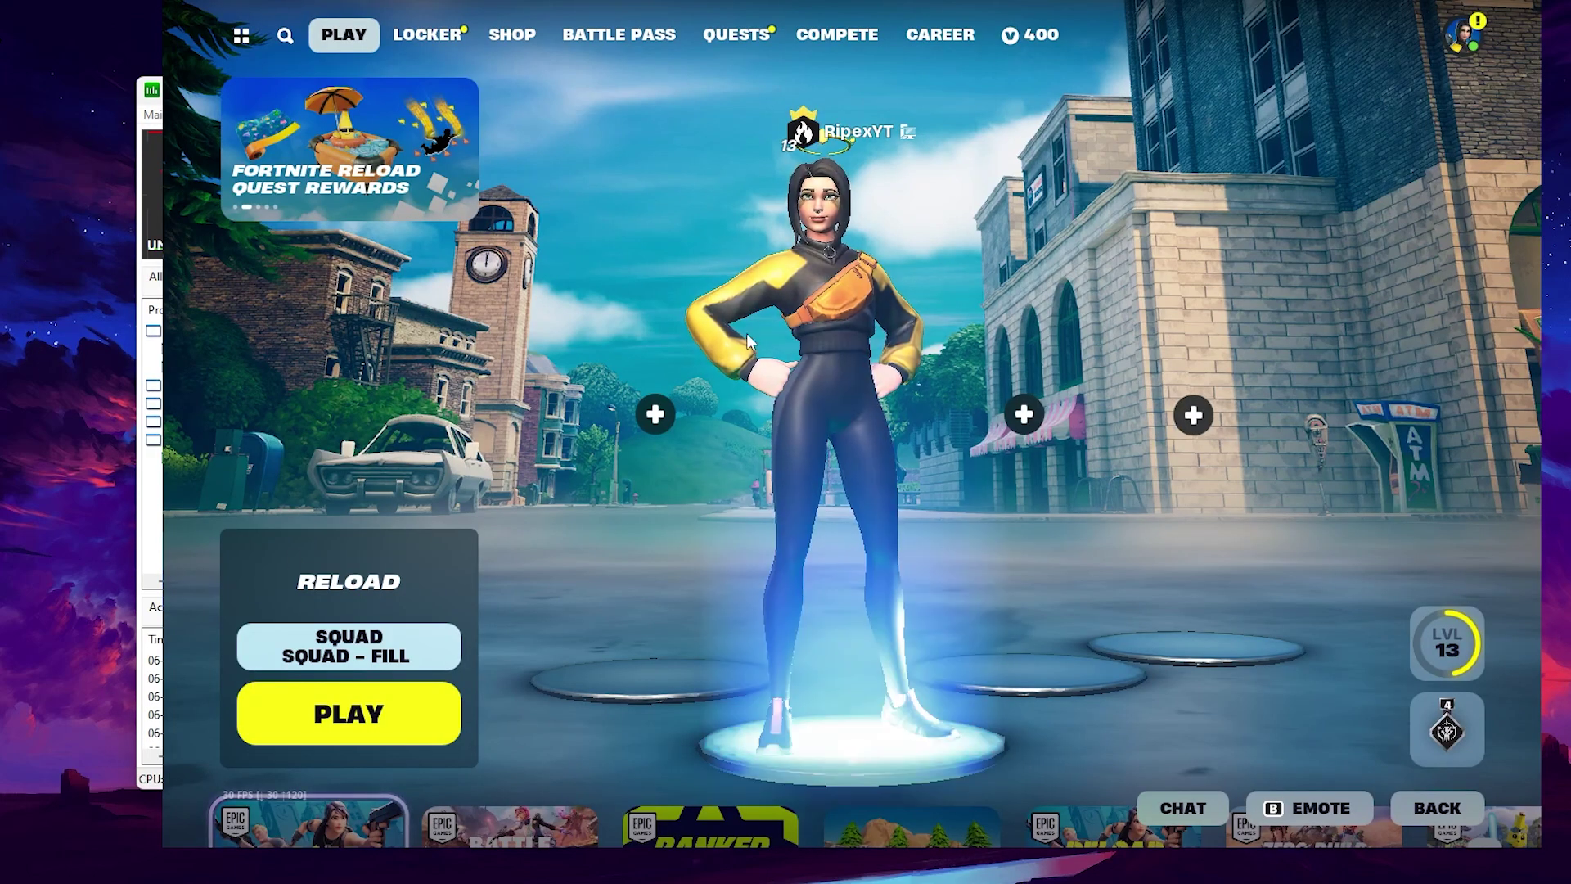
left_click(151, 94)
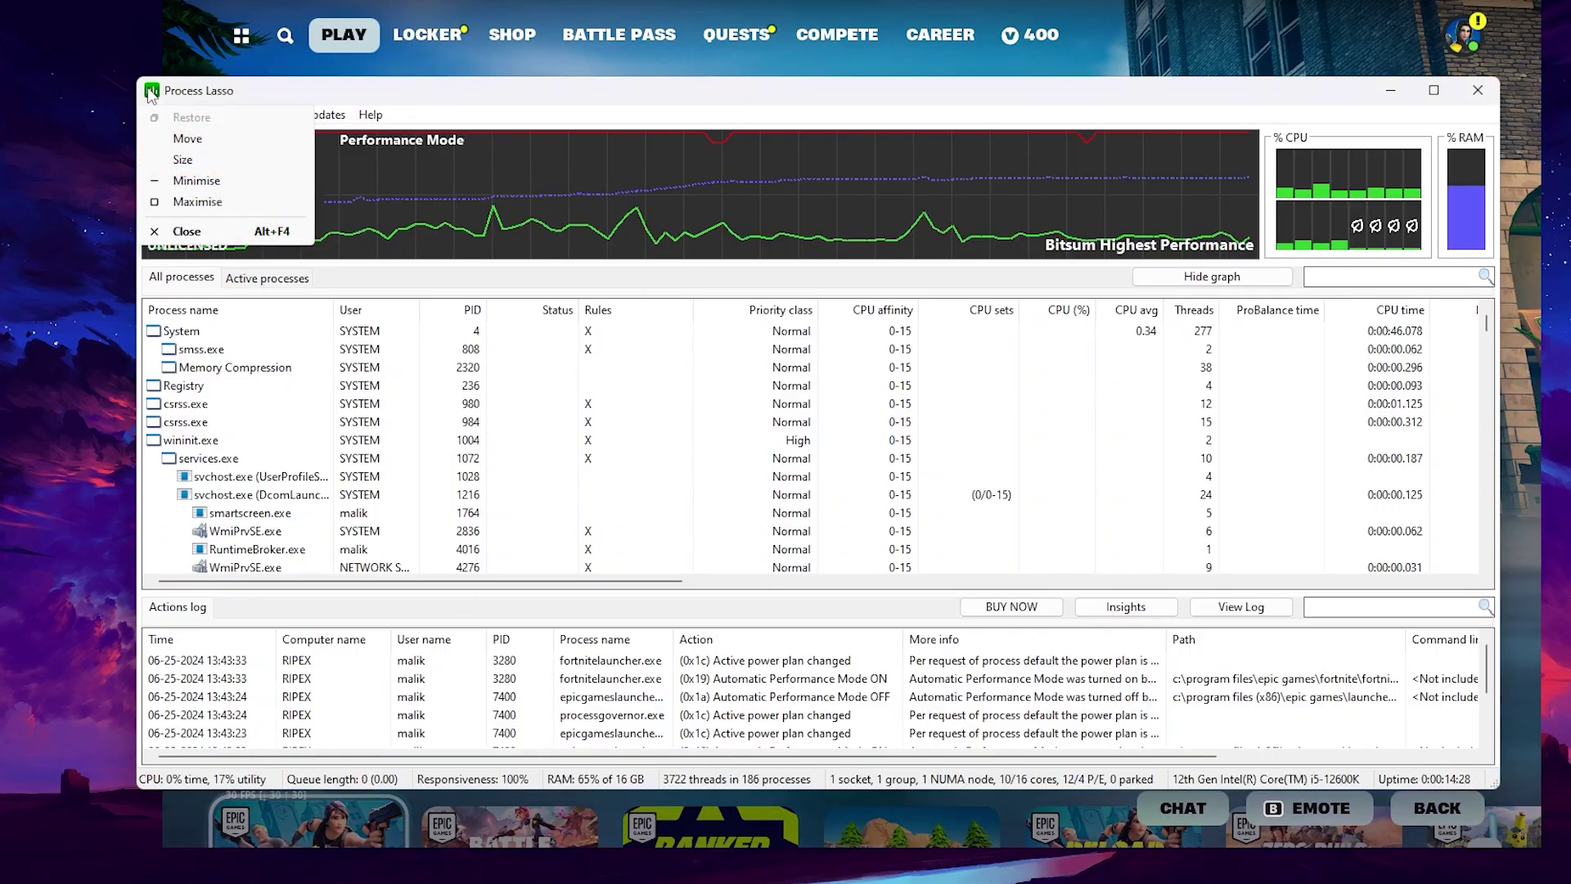
- Filter to Active processes and choose More > Disable IdleSaver for FortniteClient-Win64-Shipping
mouse_move(484, 96)
left_mouse_down()
mouse_move(806, 96)
mouse_move(527, 123)
left_mouse_up()
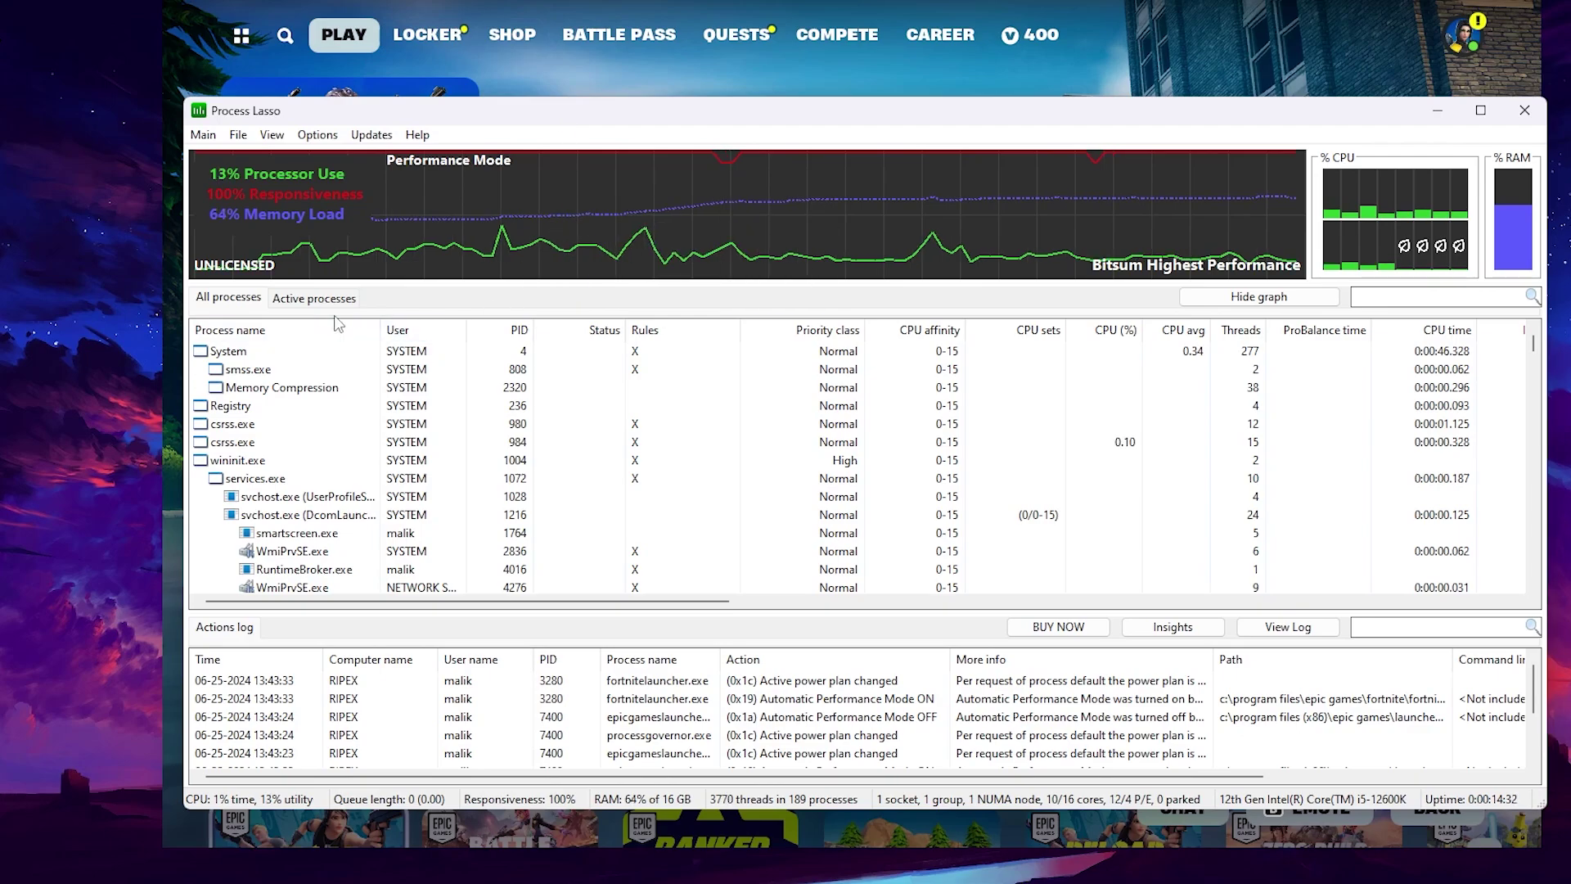
left_click(308, 299)
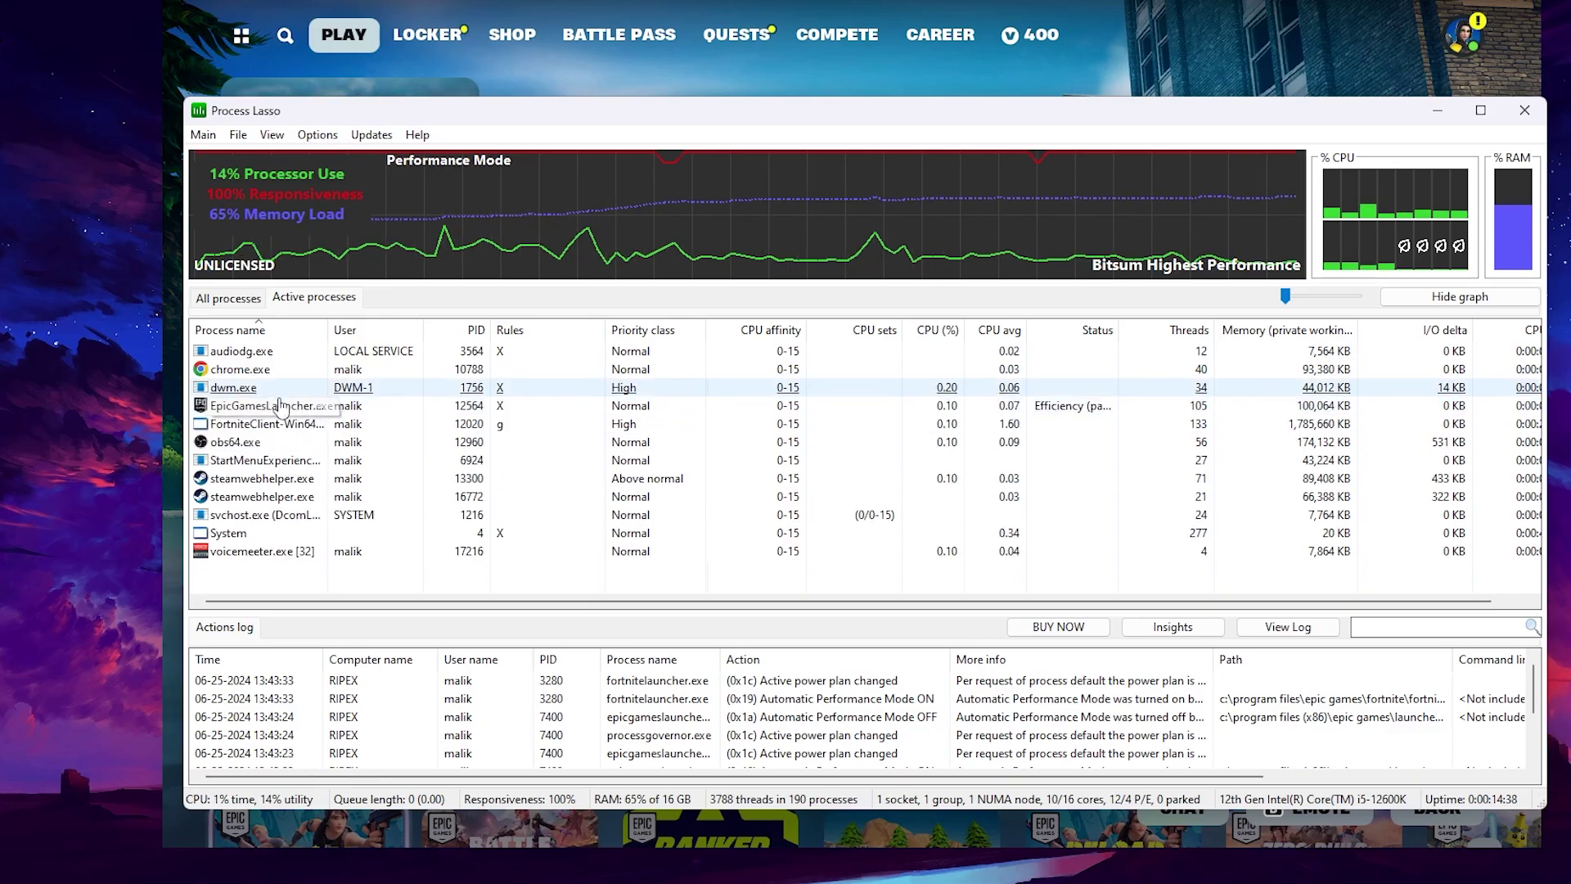
right_click(237, 425)
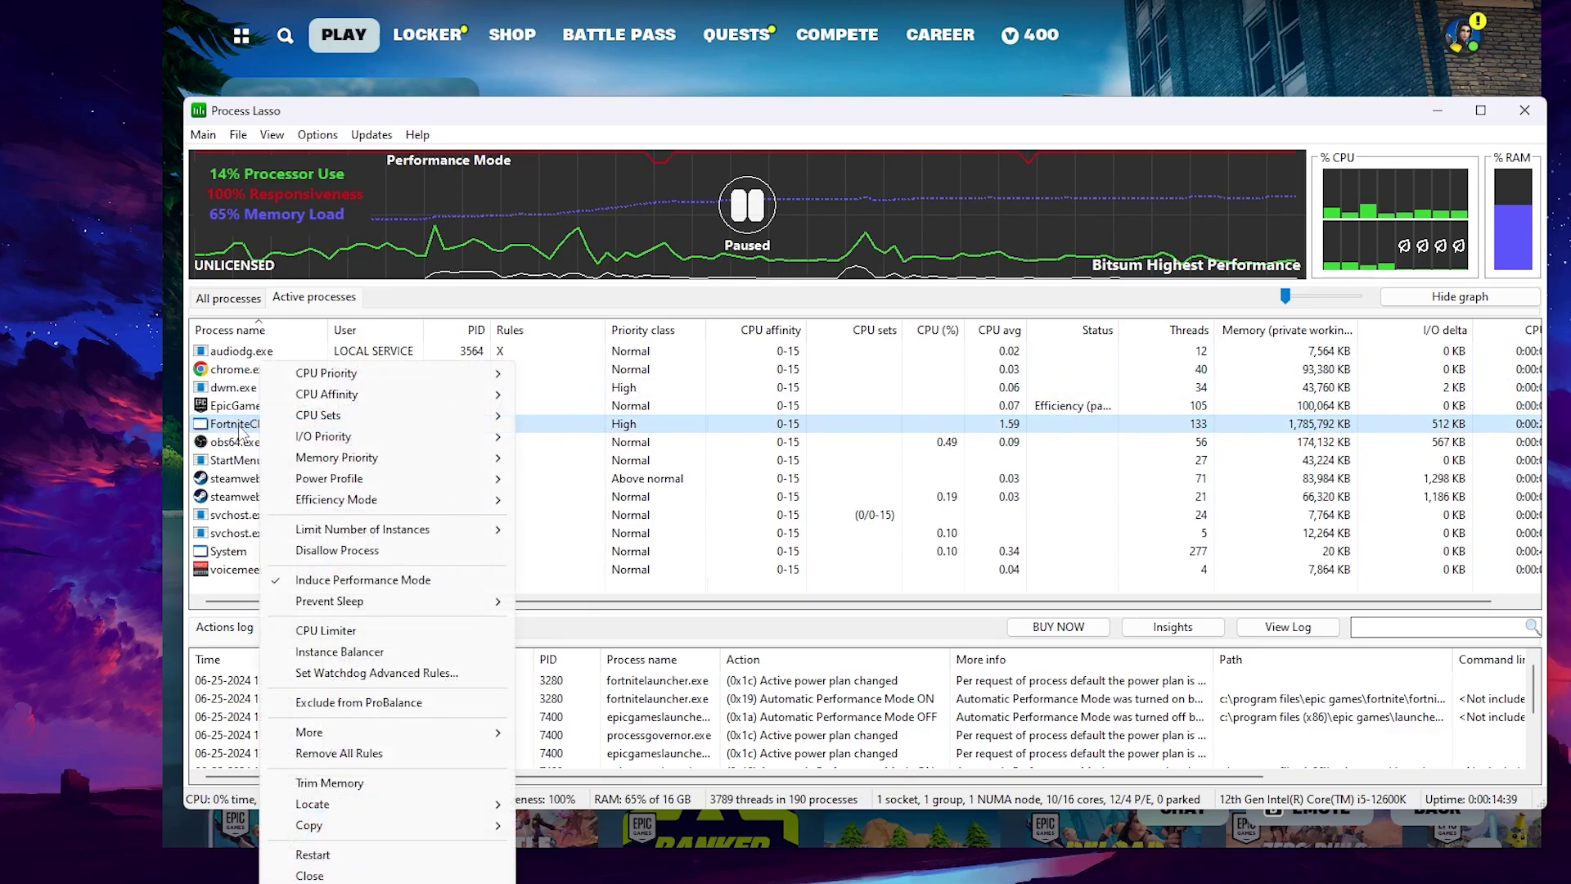
mouse_move(344, 380)
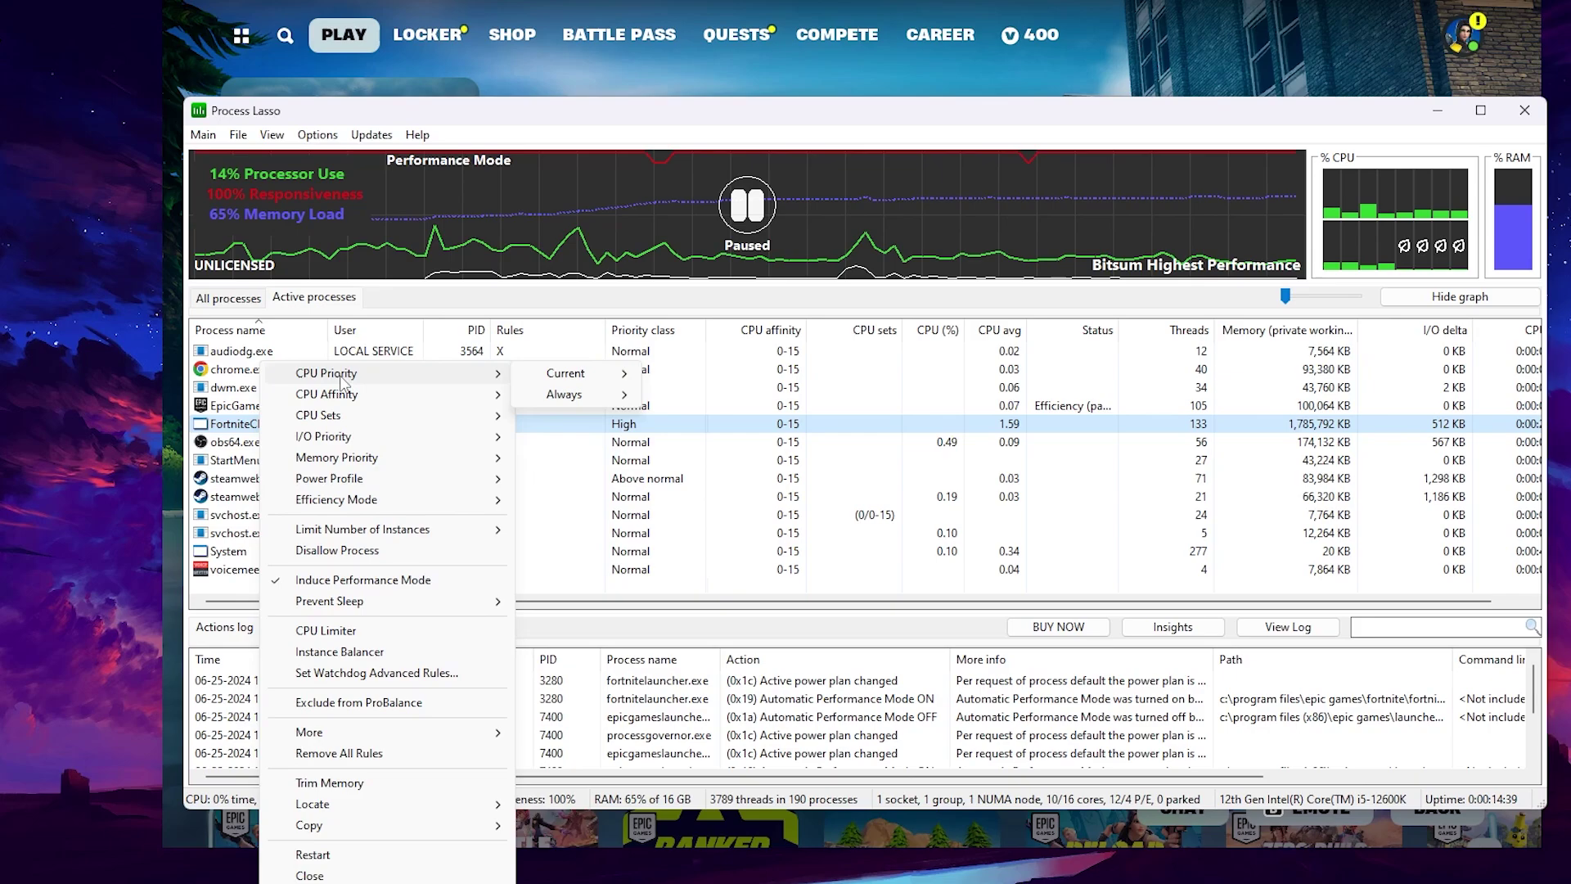
mouse_move(592, 400)
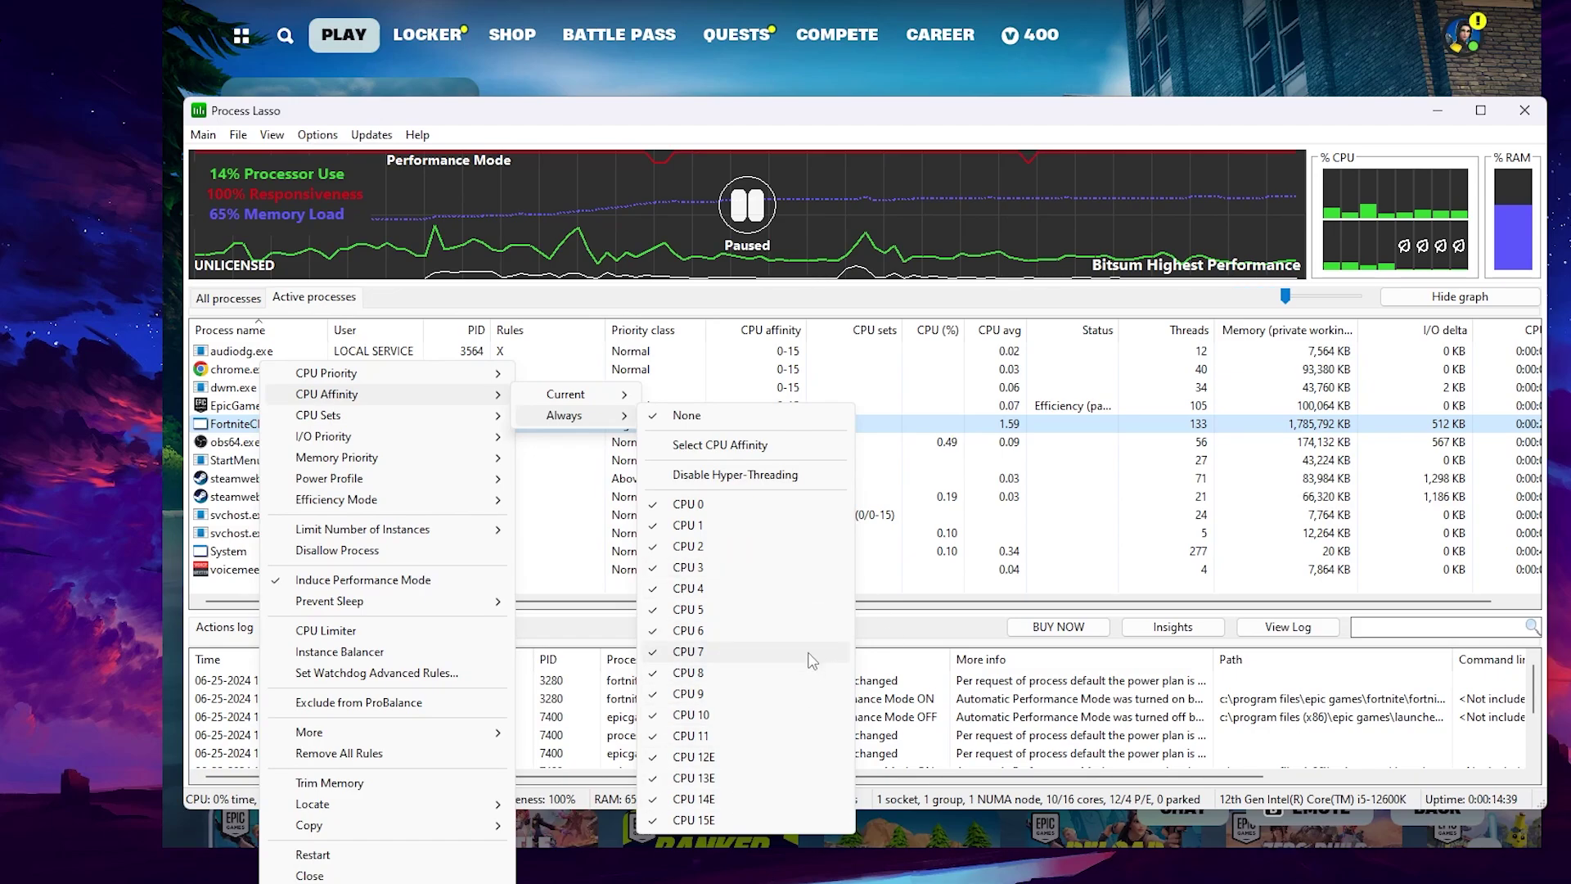
mouse_move(319, 439)
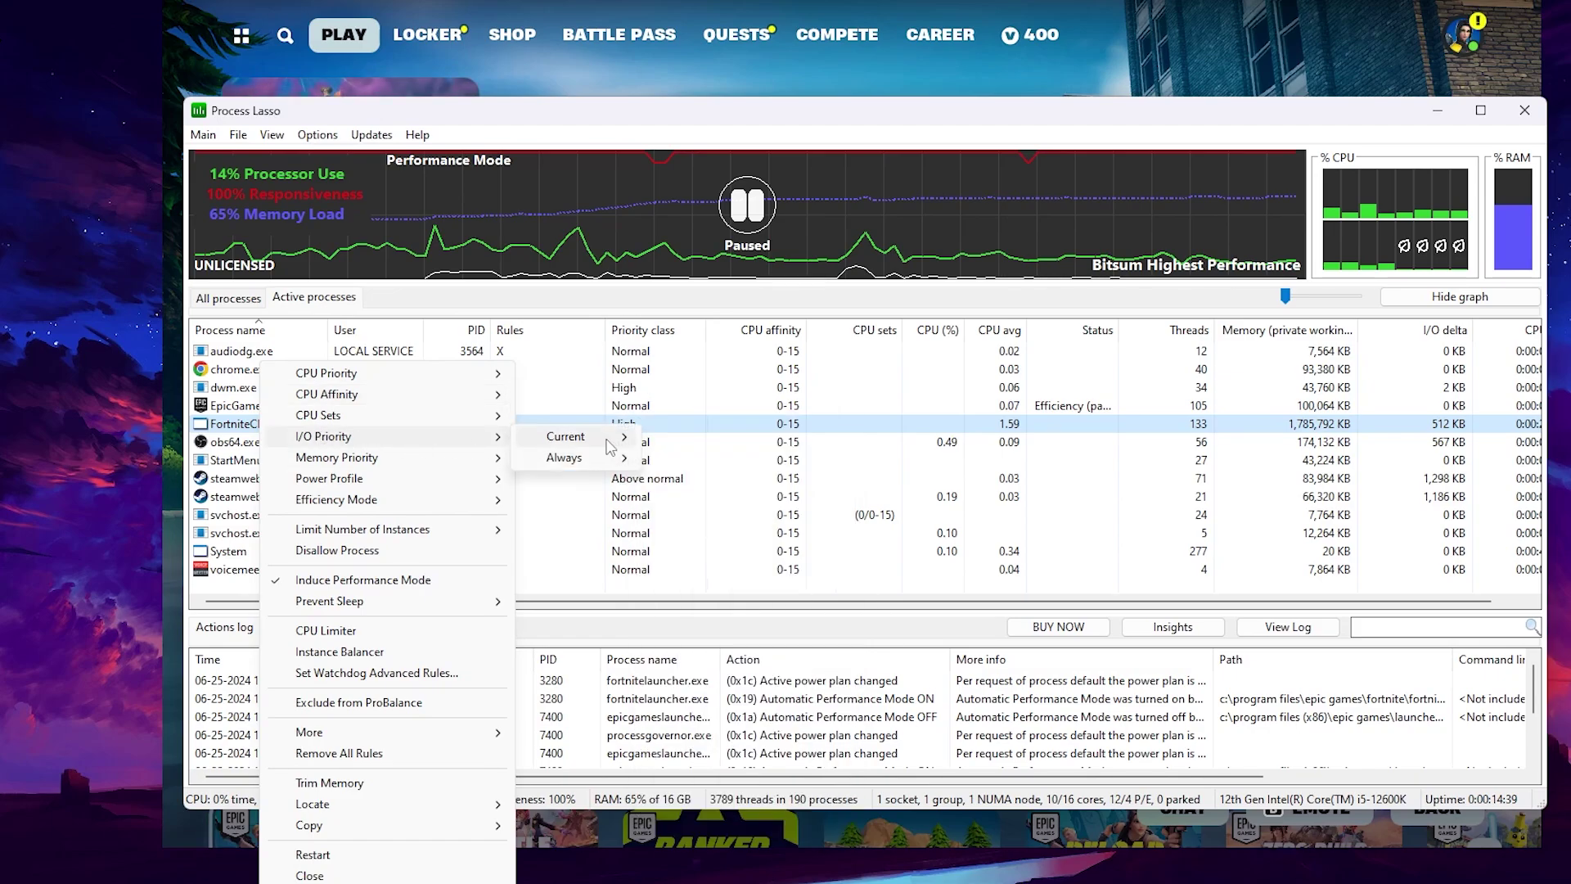
mouse_move(612, 456)
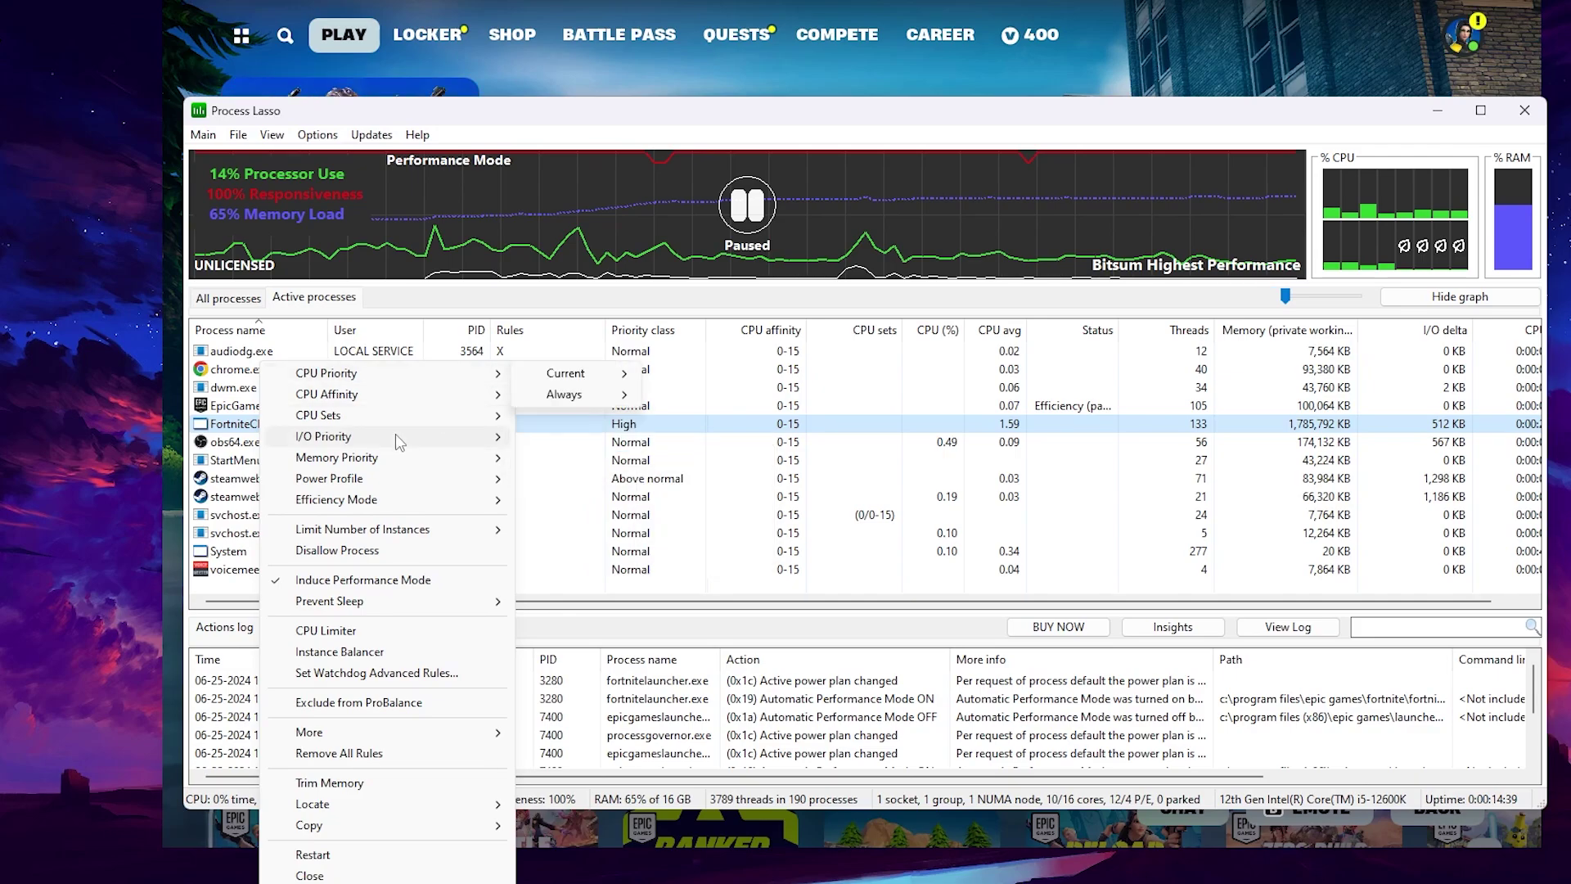
mouse_move(351, 738)
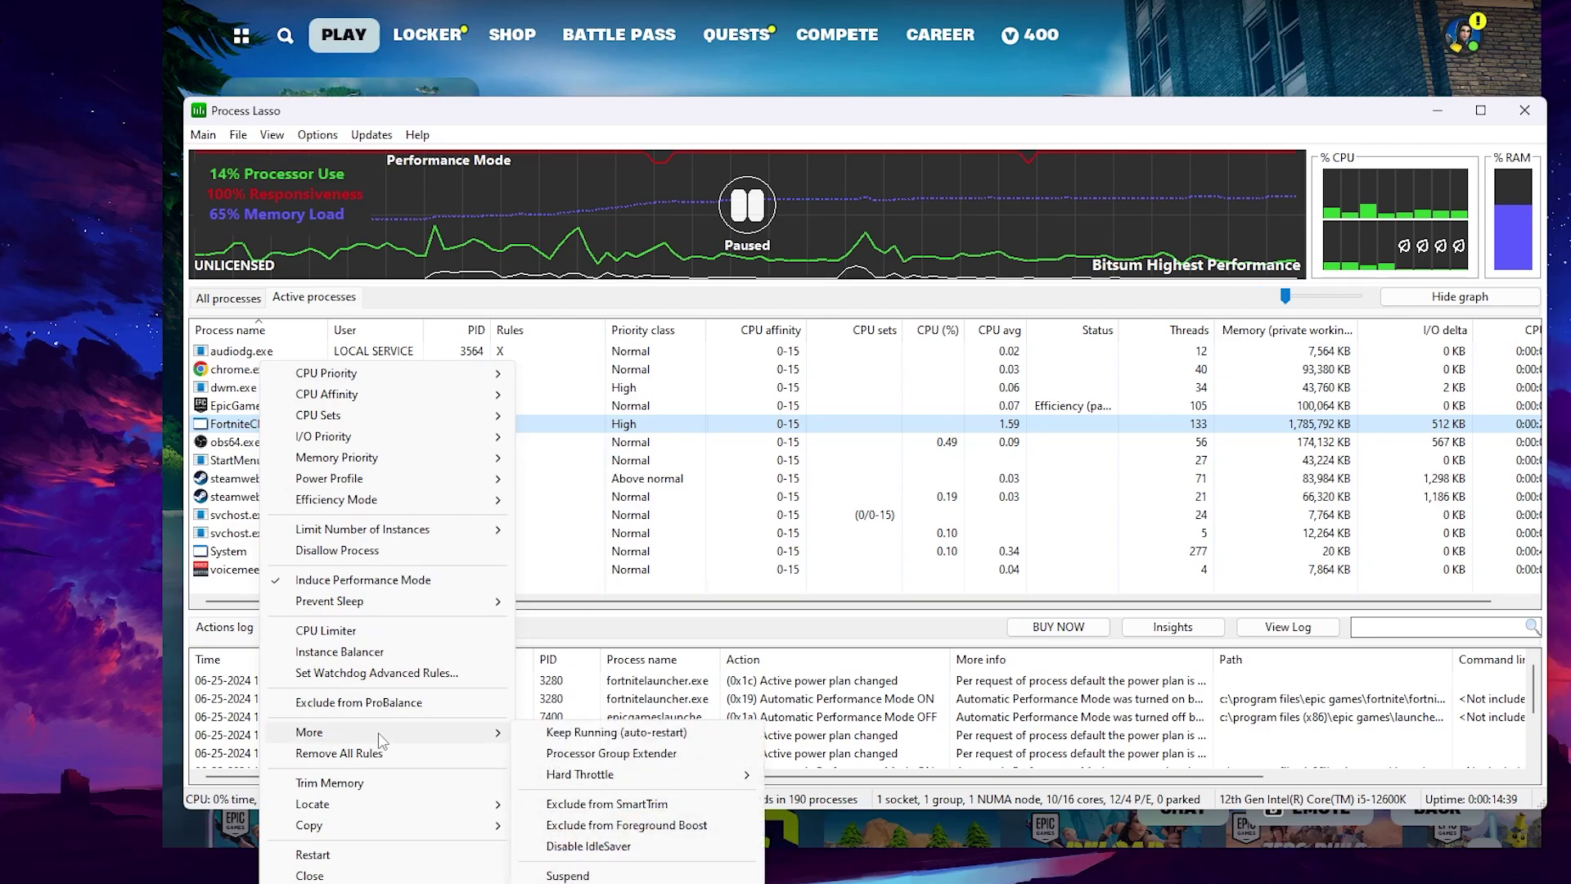
mouse_move(607, 776)
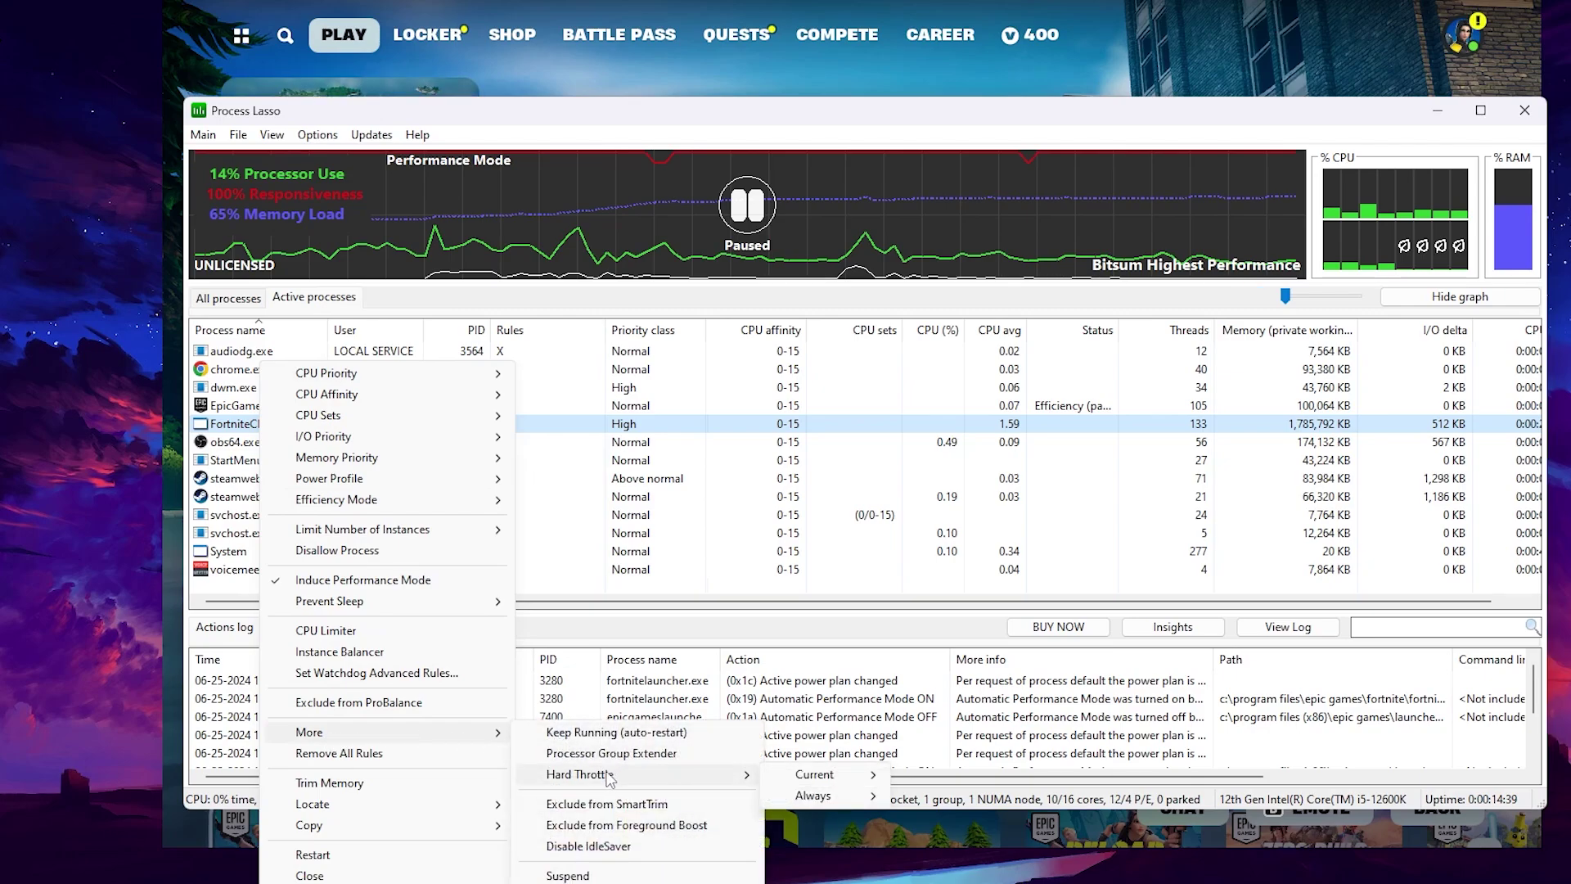
mouse_move(818, 795)
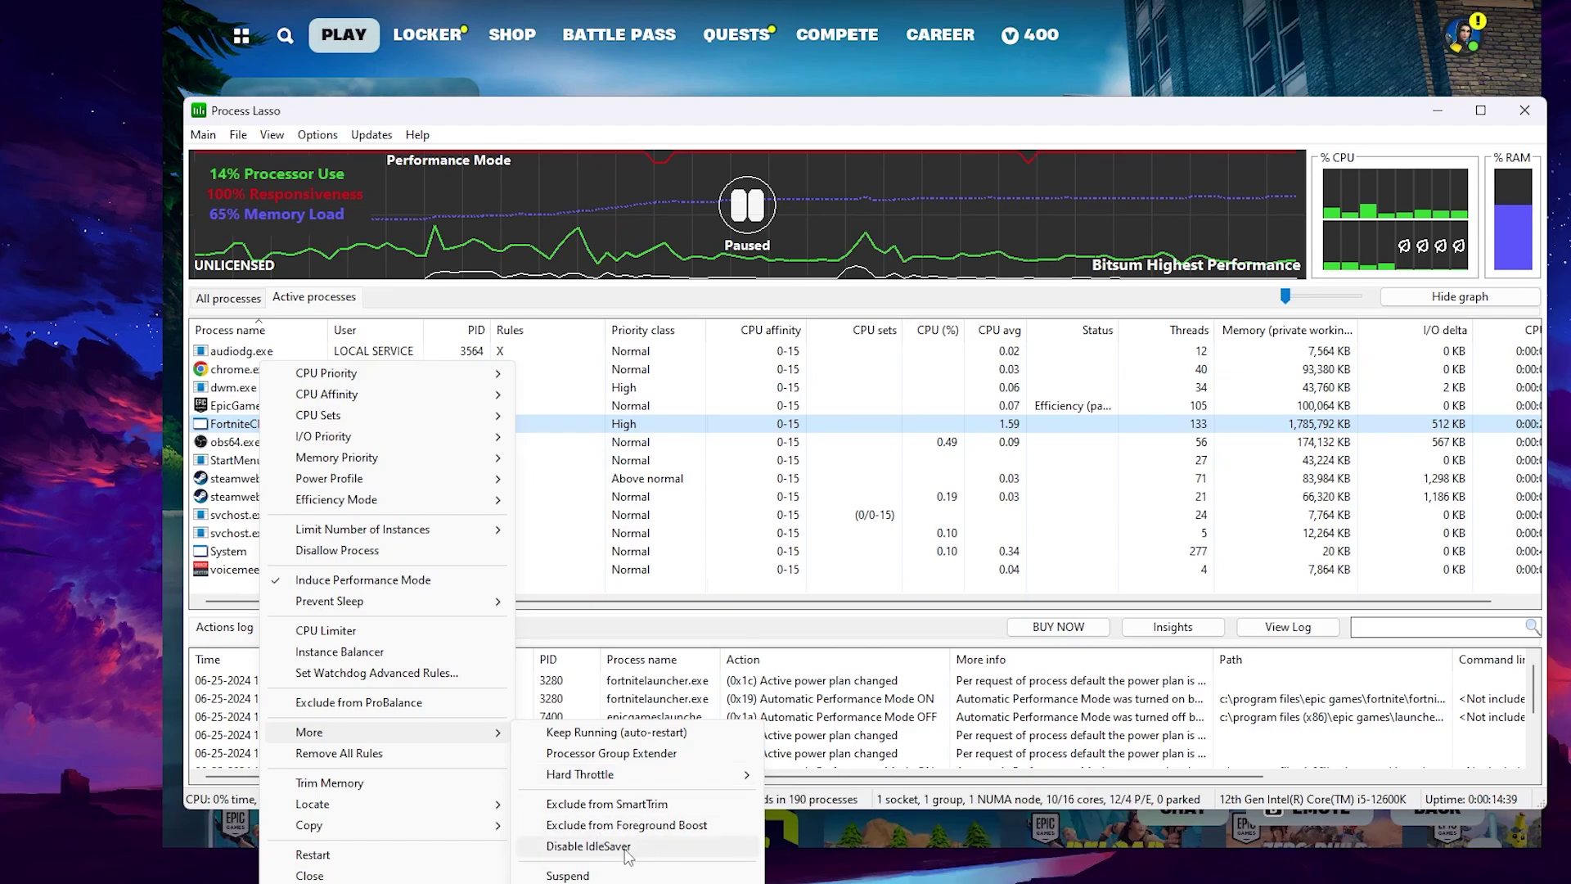
left_click(559, 848)
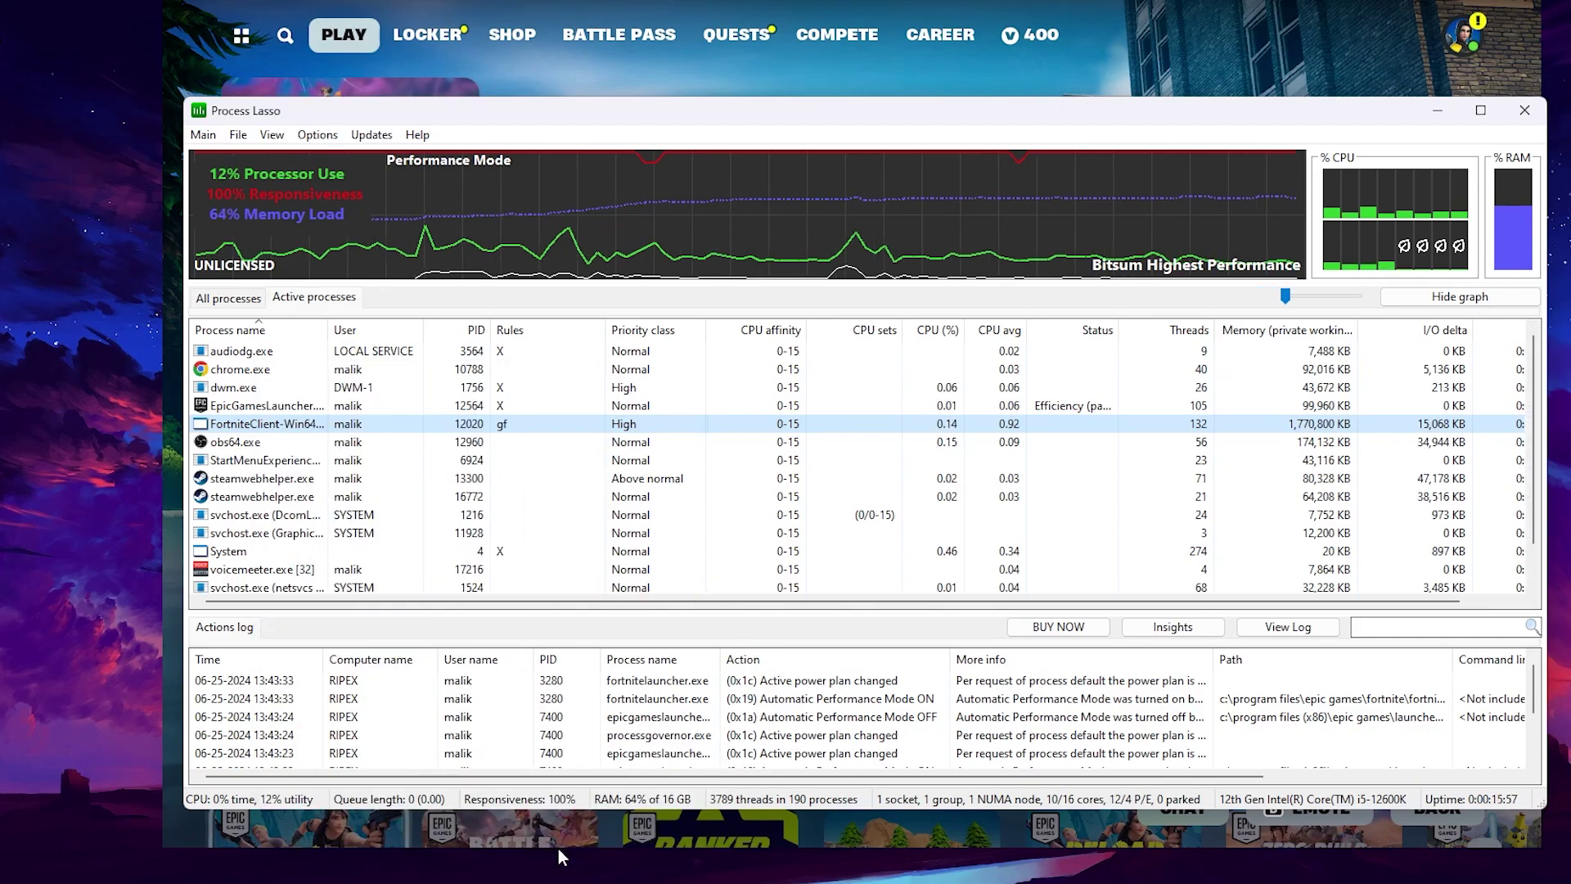
- Add a CPU Limiter rule for fortniteclient-win64-shipping.exe: at 98% CPU for 1 second, remove 1 core for 1 second
right_click(251, 432)
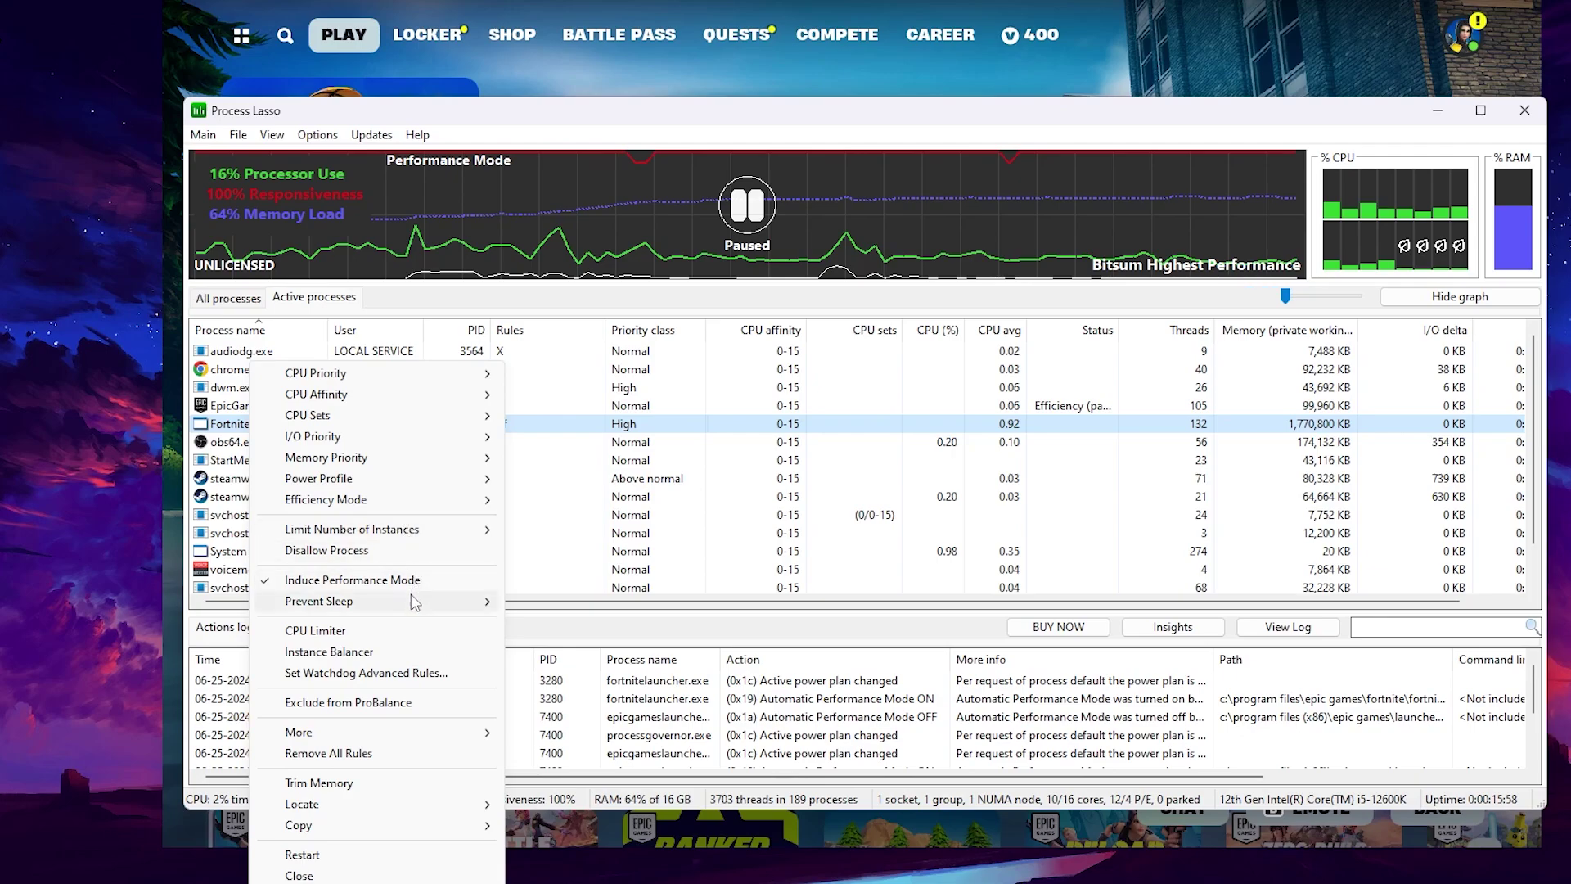
left_click(338, 630)
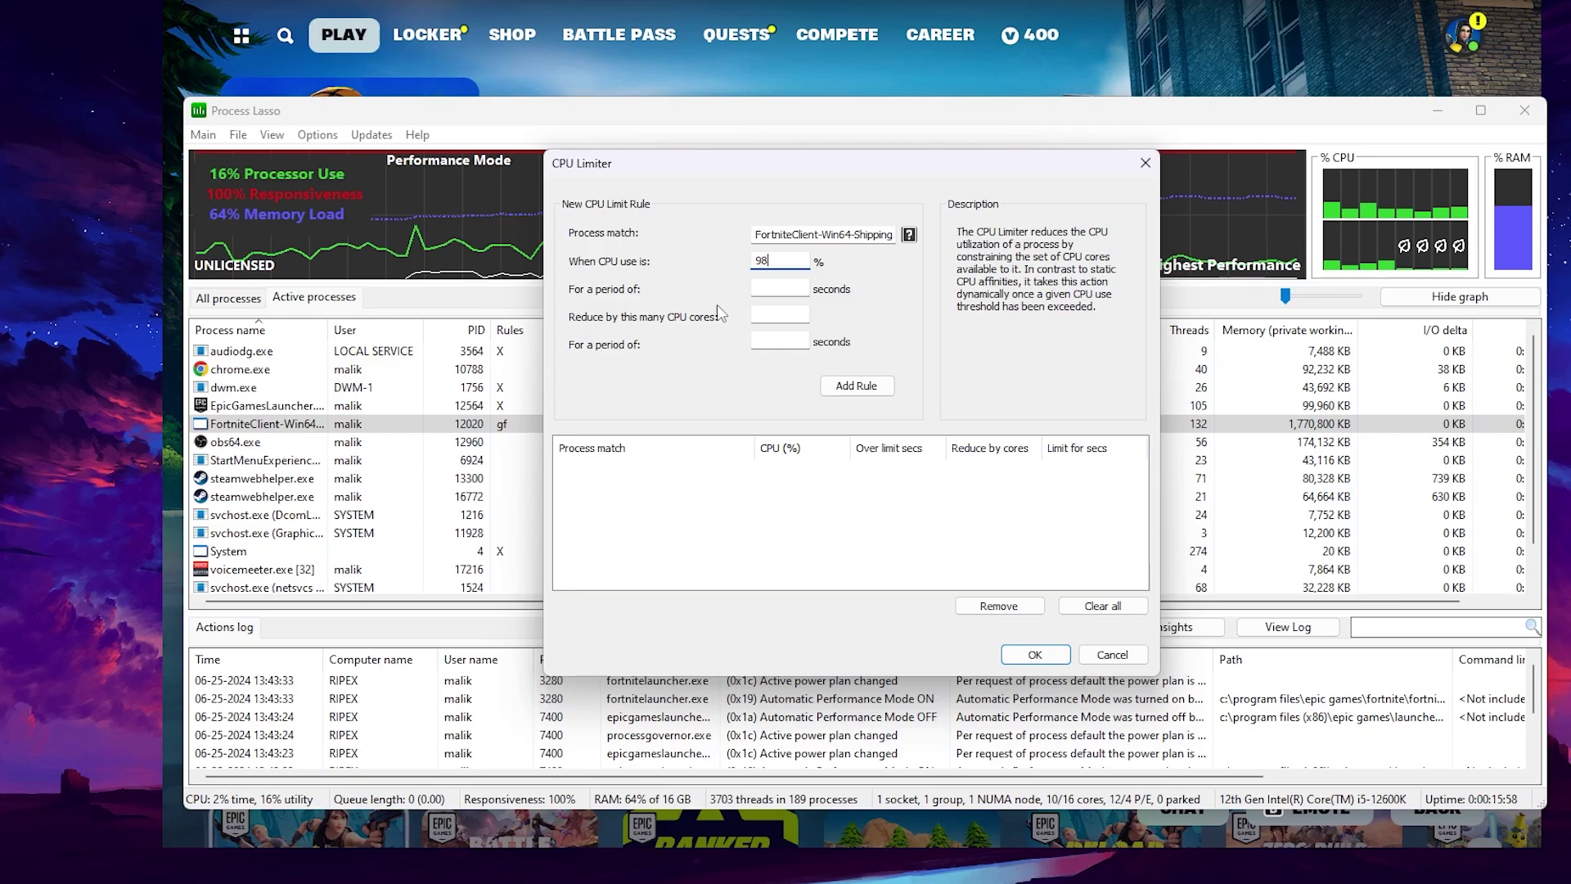
left_click(784, 291)
type("1")
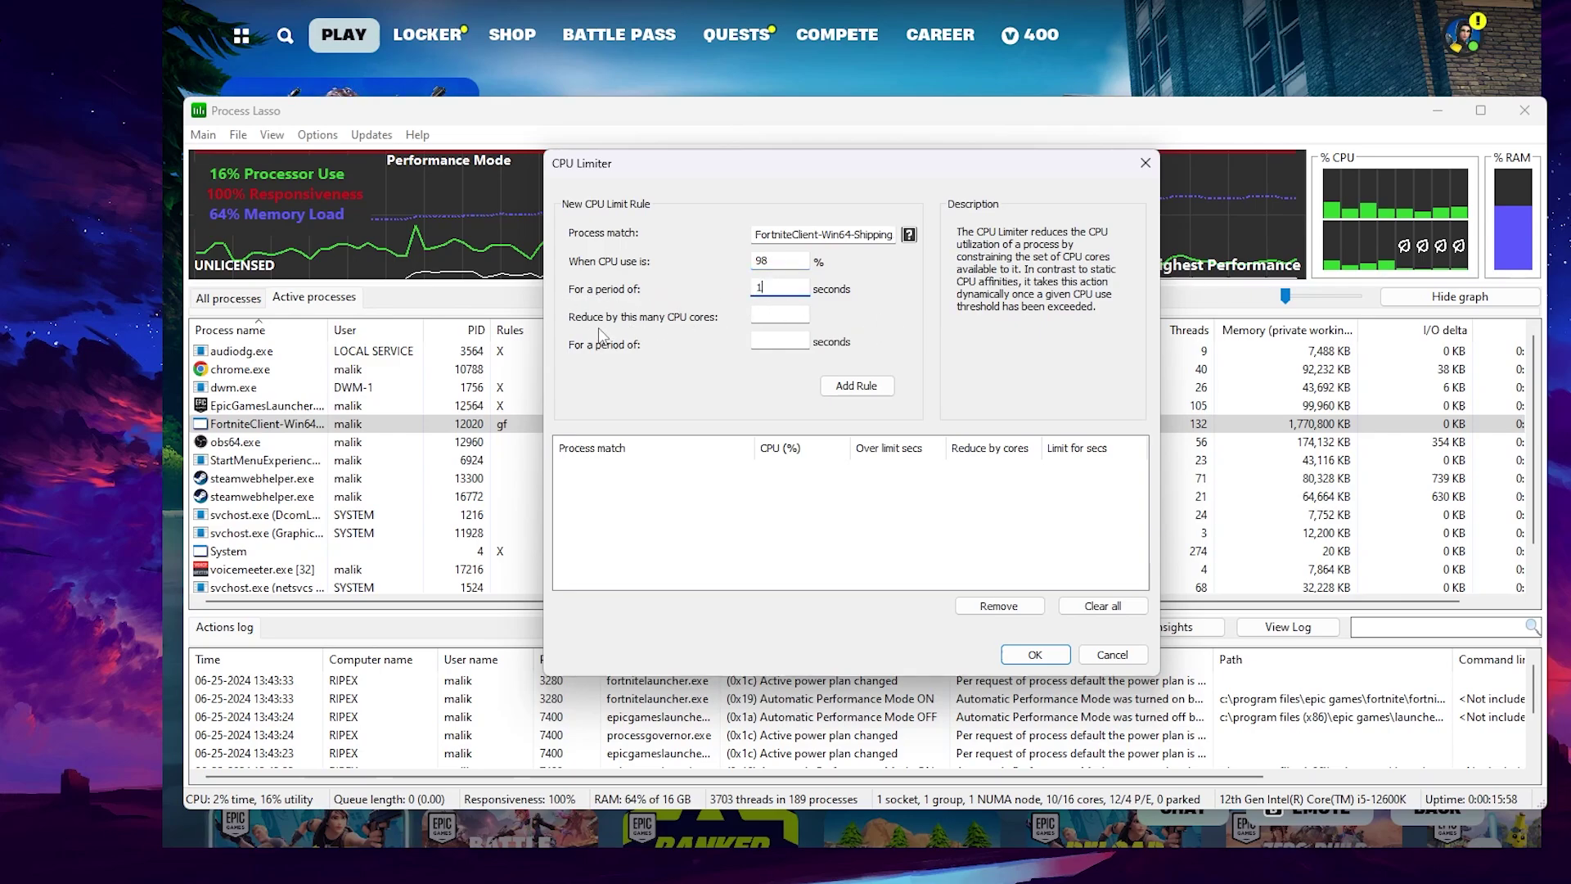
left_click(774, 315)
type("1")
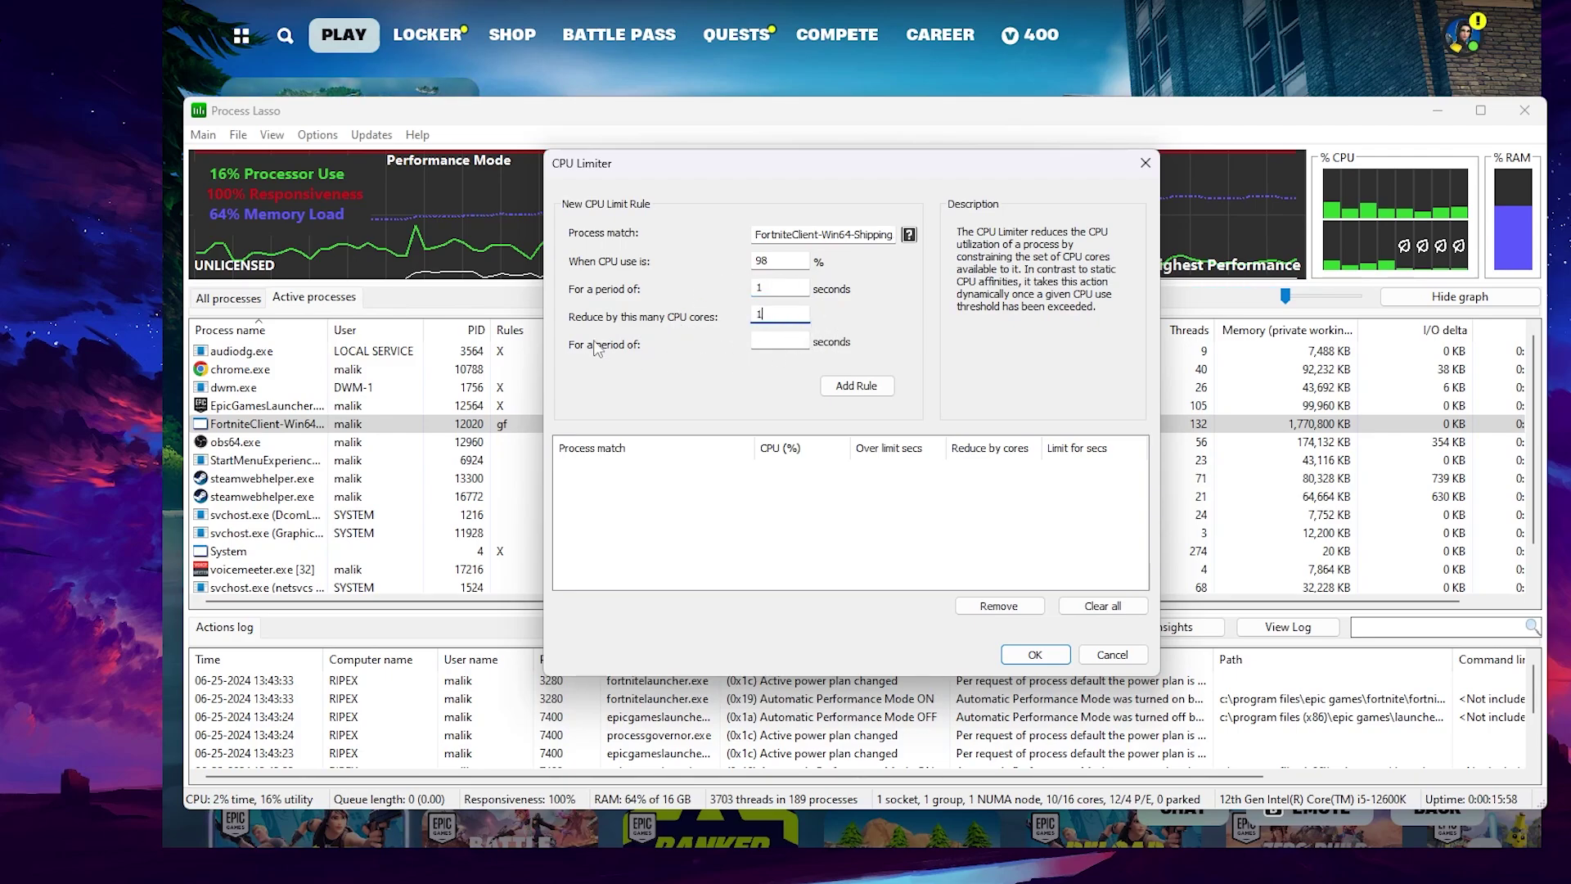
left_click(773, 341)
left_click(868, 393)
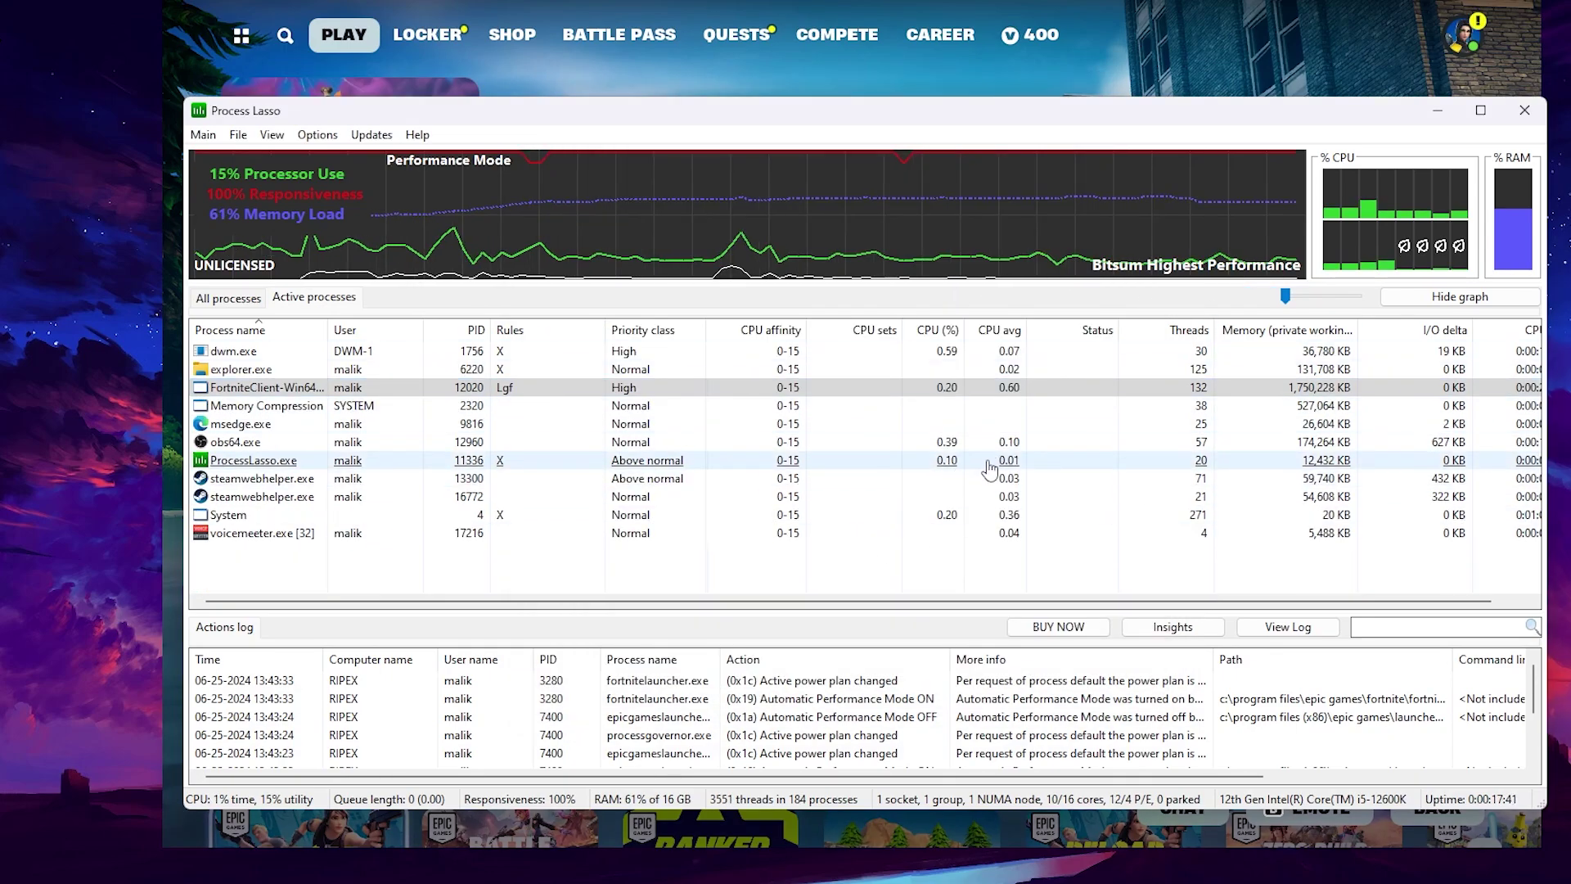
- Close Process Lasso to the system tray so it runs in the background, leaving the Fortnite lobby in view
left_click(1525, 110)
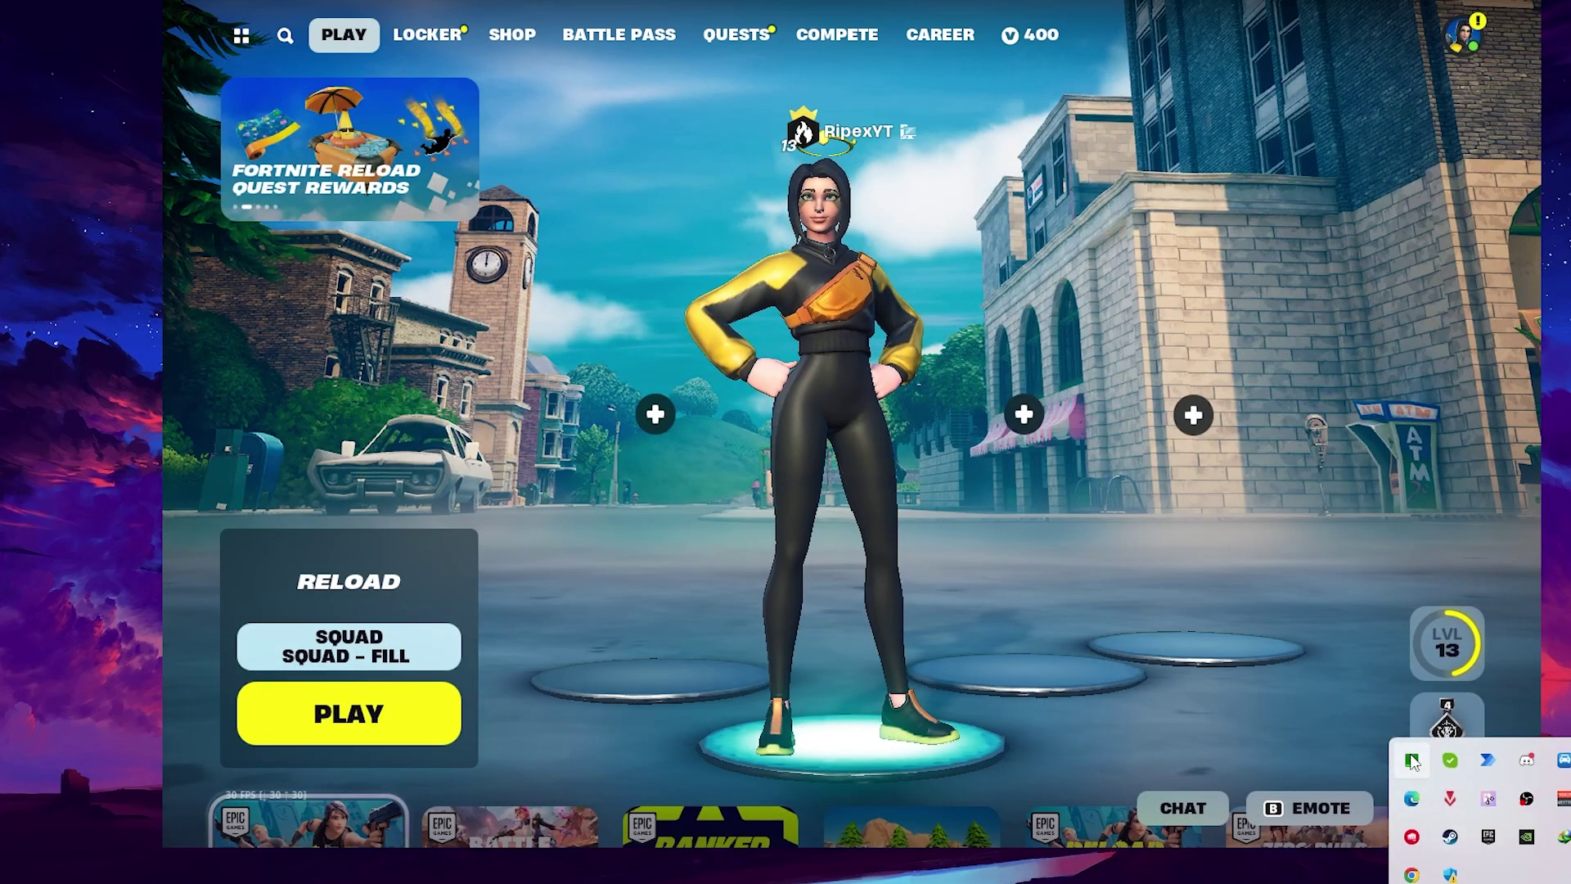
mouse_move(1409, 765)
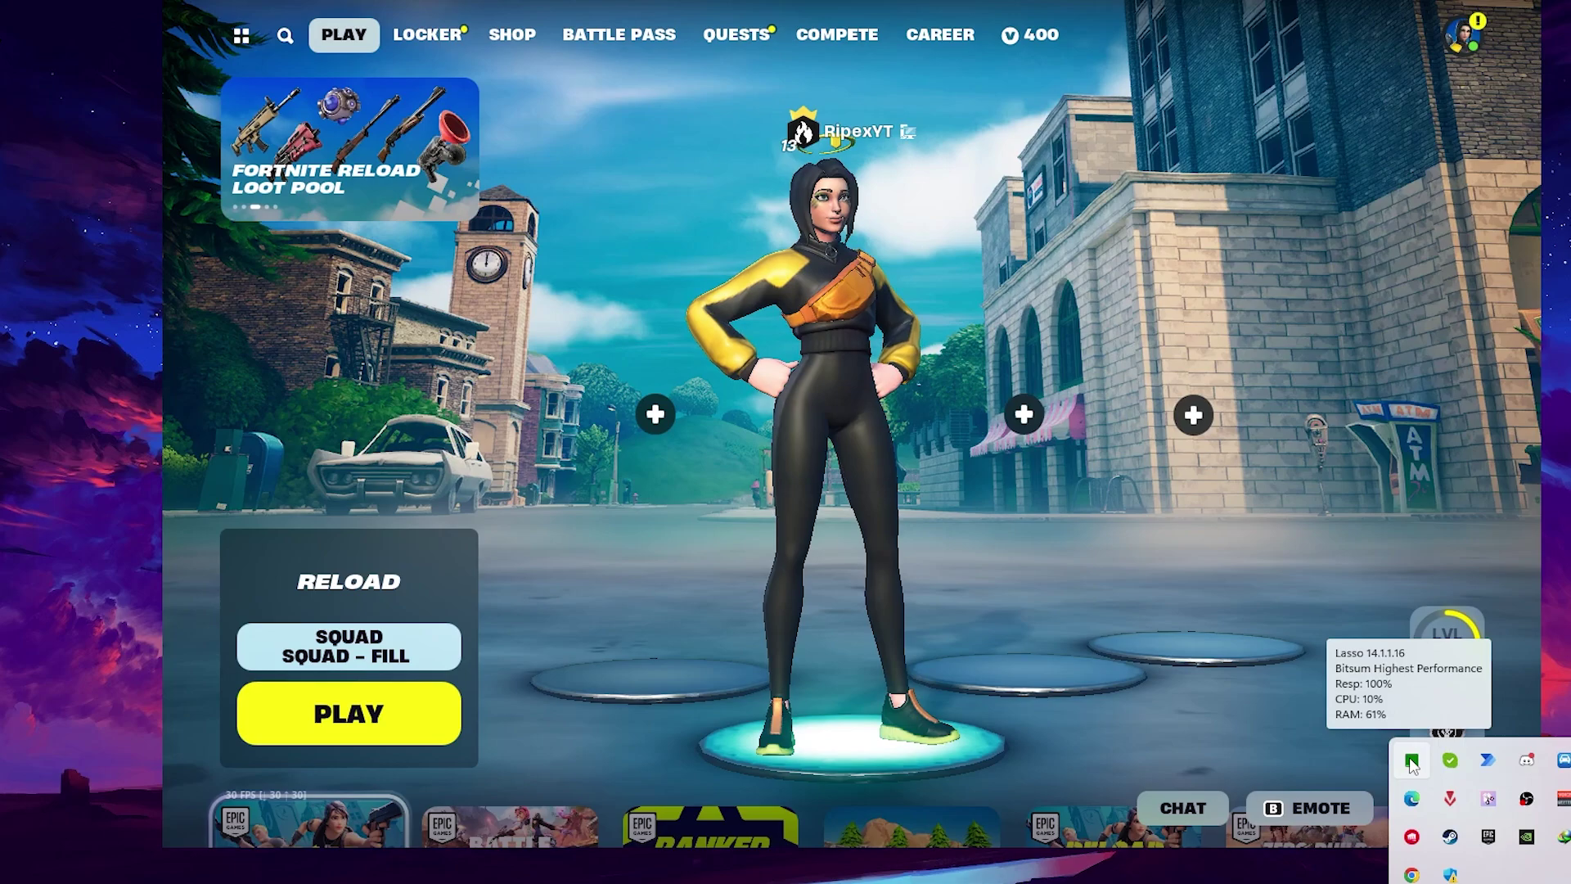